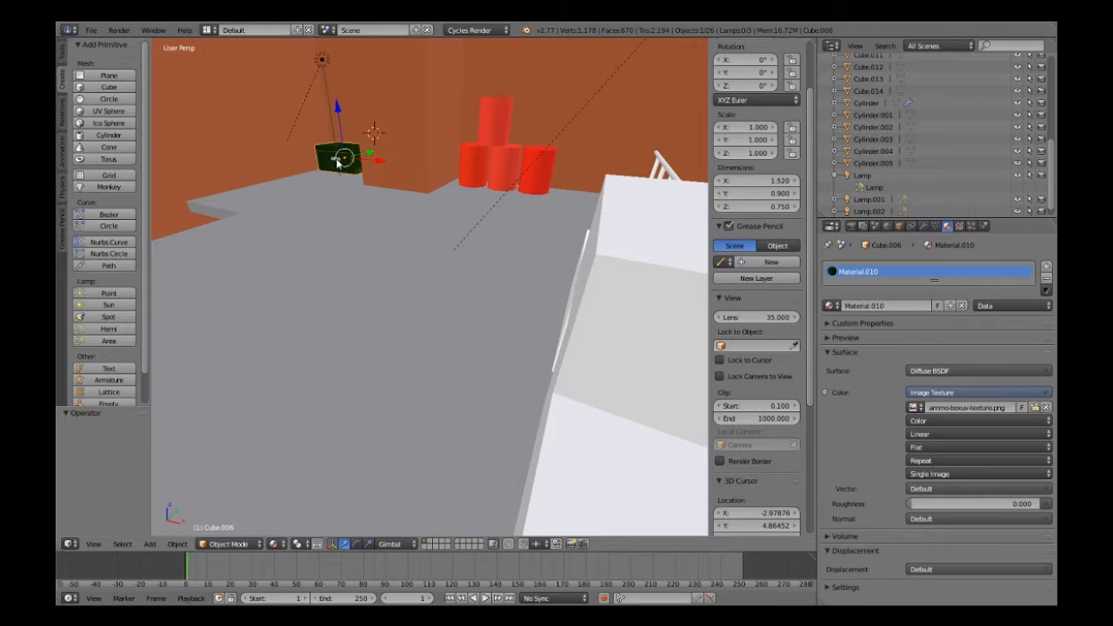
Step: Frame the selected ammo box closely in the 3D view to inspect its texture
{"action": "key", "text": "KP_Decimal"}
{"action": "scroll", "coordinate": [409, 329], "scroll_direction": "down", "scroll_amount": 4}
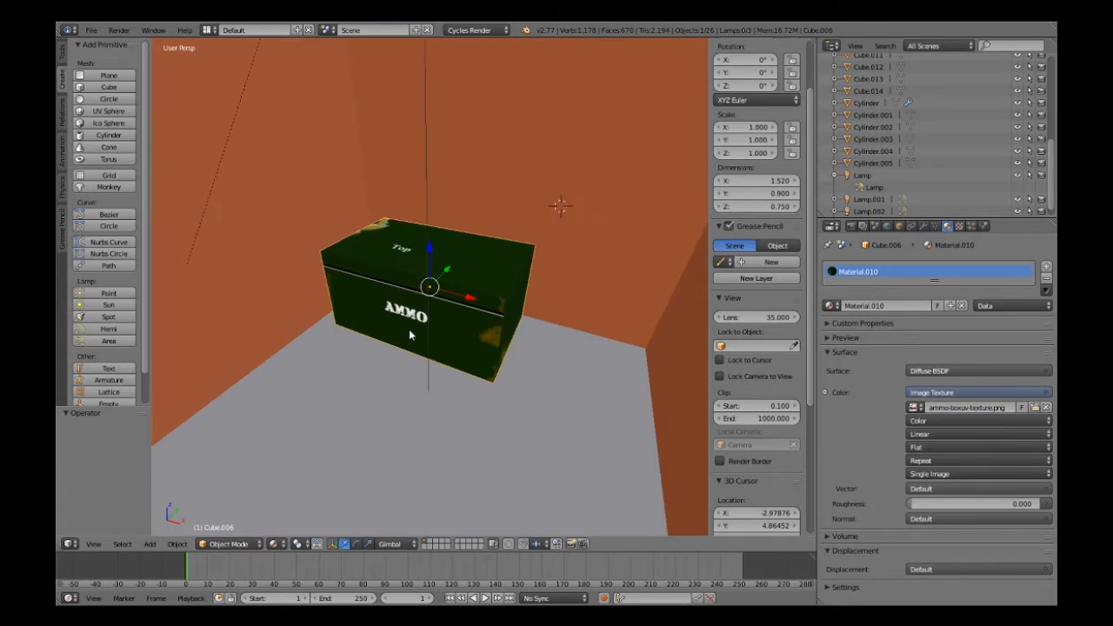
{"action": "mouse_move", "coordinate": [402, 382]}
{"action": "middle_mouse_down"}
{"action": "mouse_move", "coordinate": [422, 367]}
{"action": "mouse_move", "coordinate": [385, 368]}
{"action": "mouse_move", "coordinate": [398, 372]}
{"action": "middle_mouse_up"}
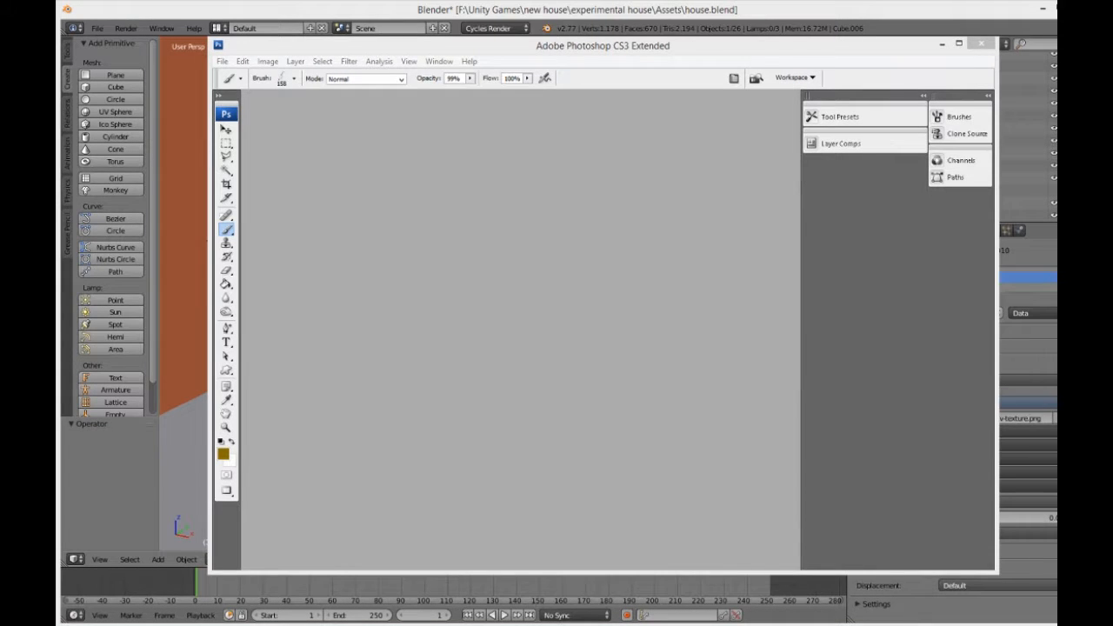
Step: Switch to Photoshop, open the recent file ammo boxuv.psd in a maximized window and make the UV layout on Layer 0 visible
{"action": "left_click", "coordinate": [222, 63]}
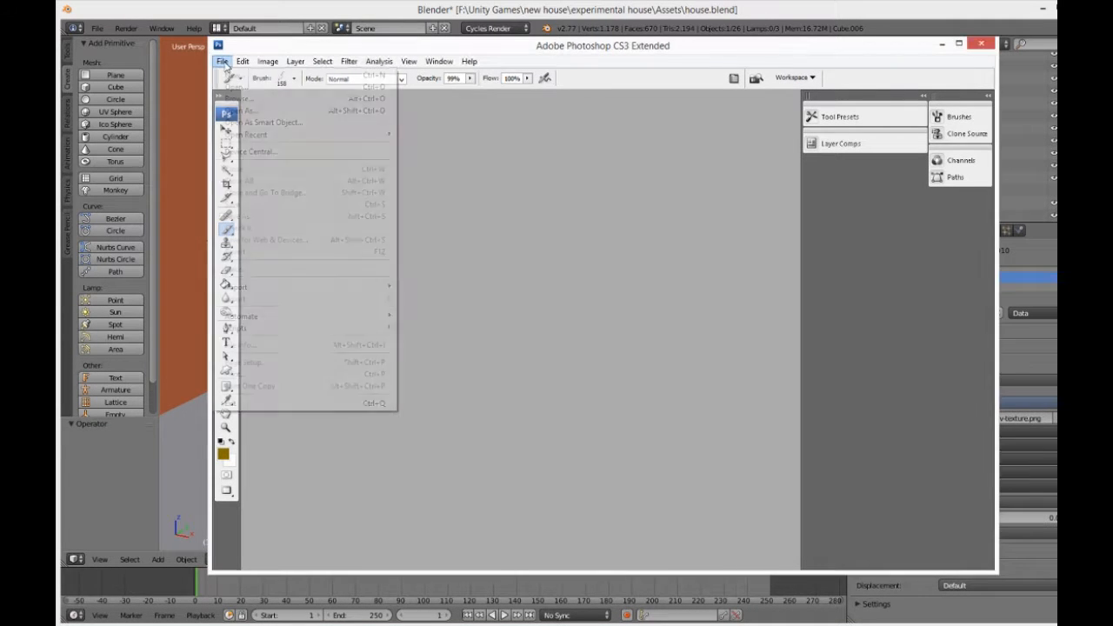
{"action": "mouse_move", "coordinate": [261, 134]}
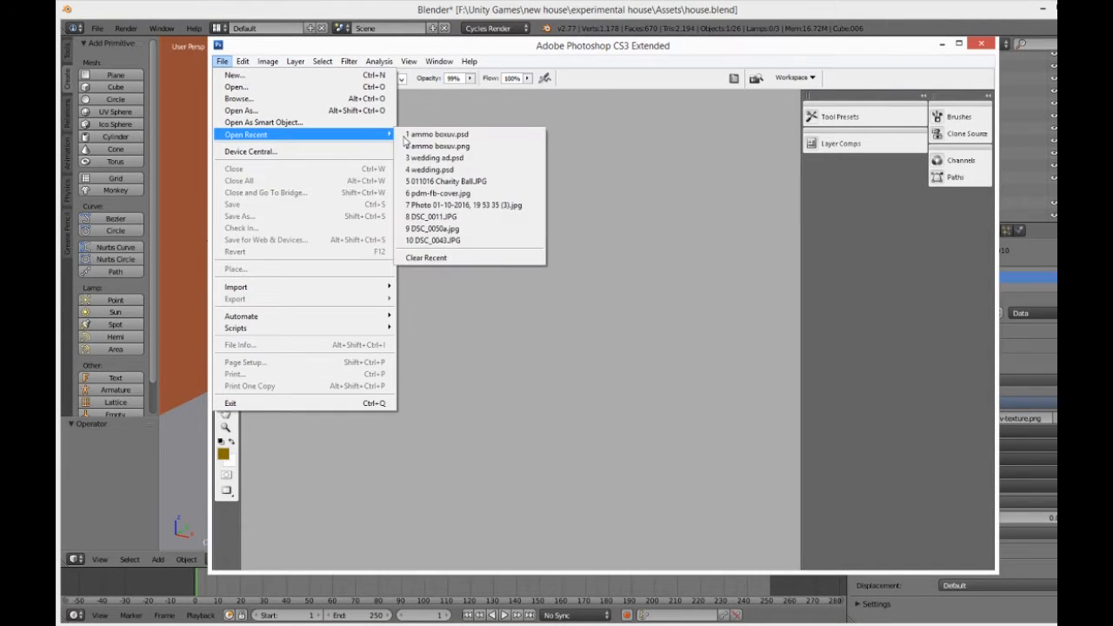
{"action": "left_click", "coordinate": [475, 136]}
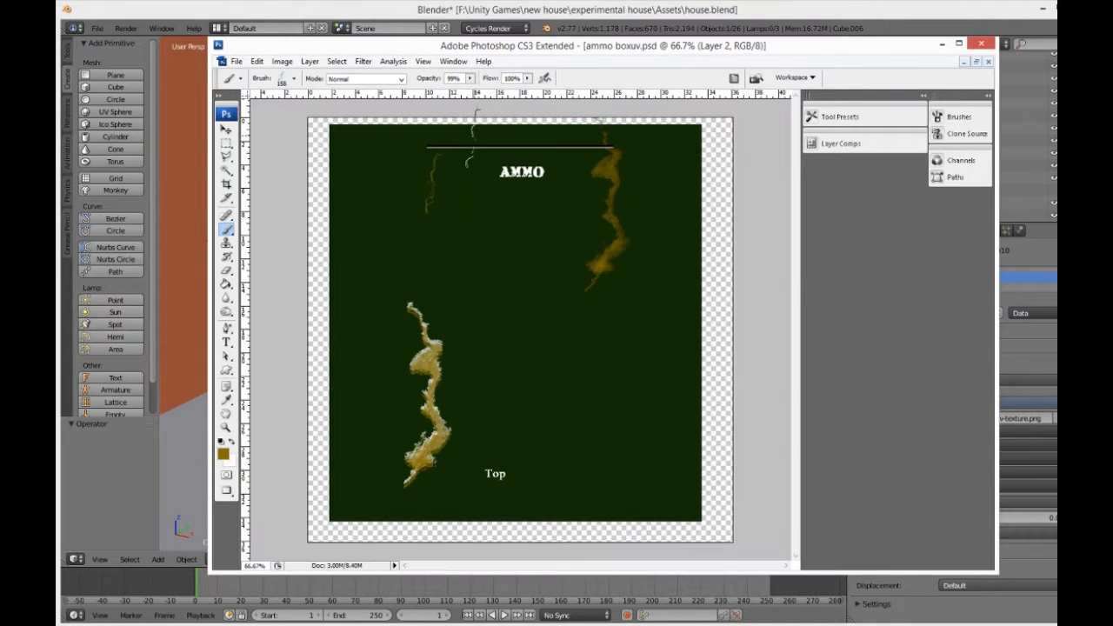
{"action": "double_click", "coordinate": [806, 45]}
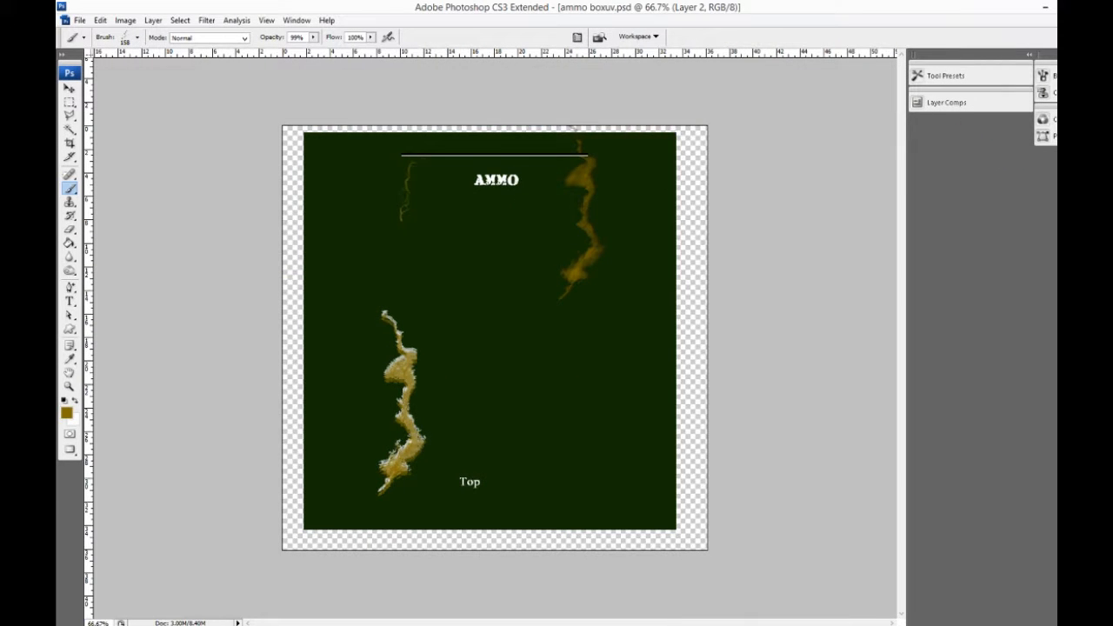
{"action": "left_click_drag", "start_coordinate": [58, 200], "coordinate": [911, 185]}
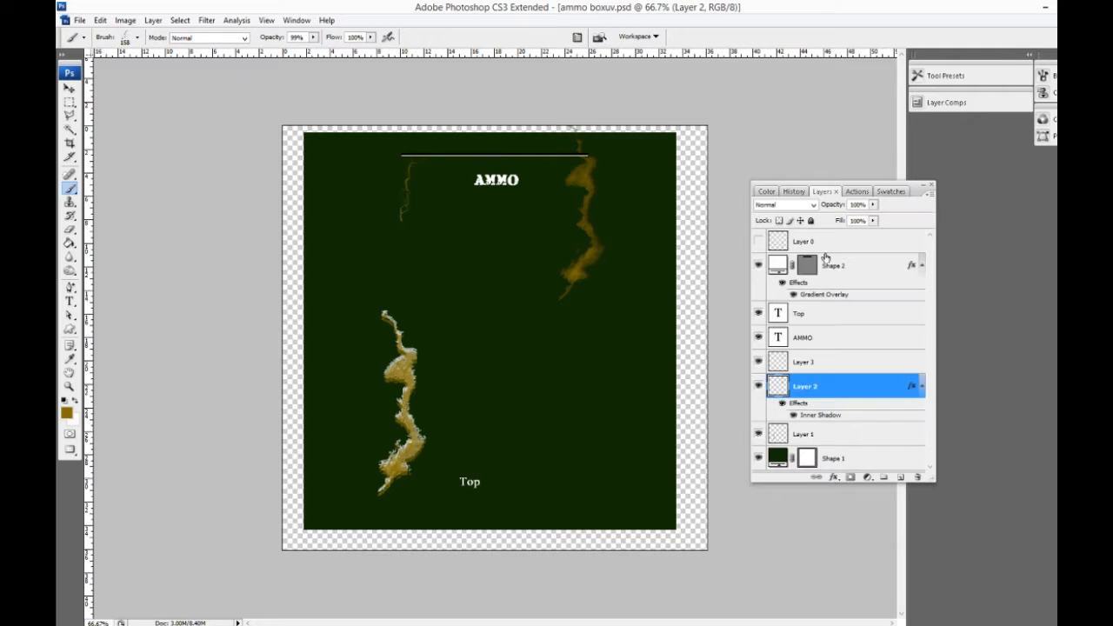
{"action": "left_click", "coordinate": [758, 241]}
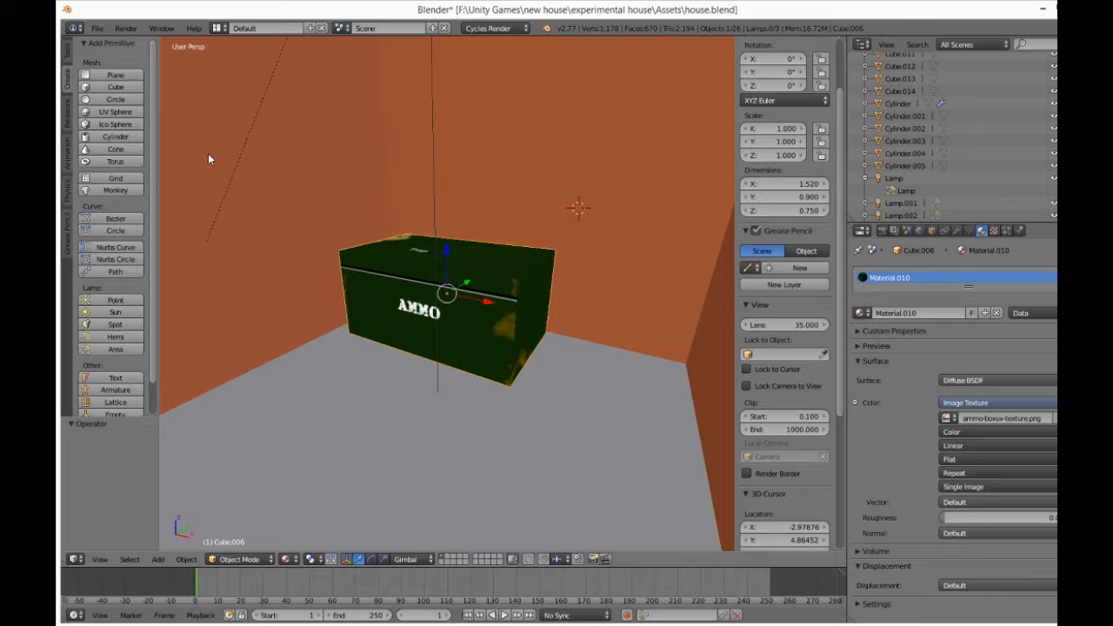
Step: Switch to Blender, select the ammo box and change the screen layout to UV Editing
{"action": "right_click", "coordinate": [402, 319]}
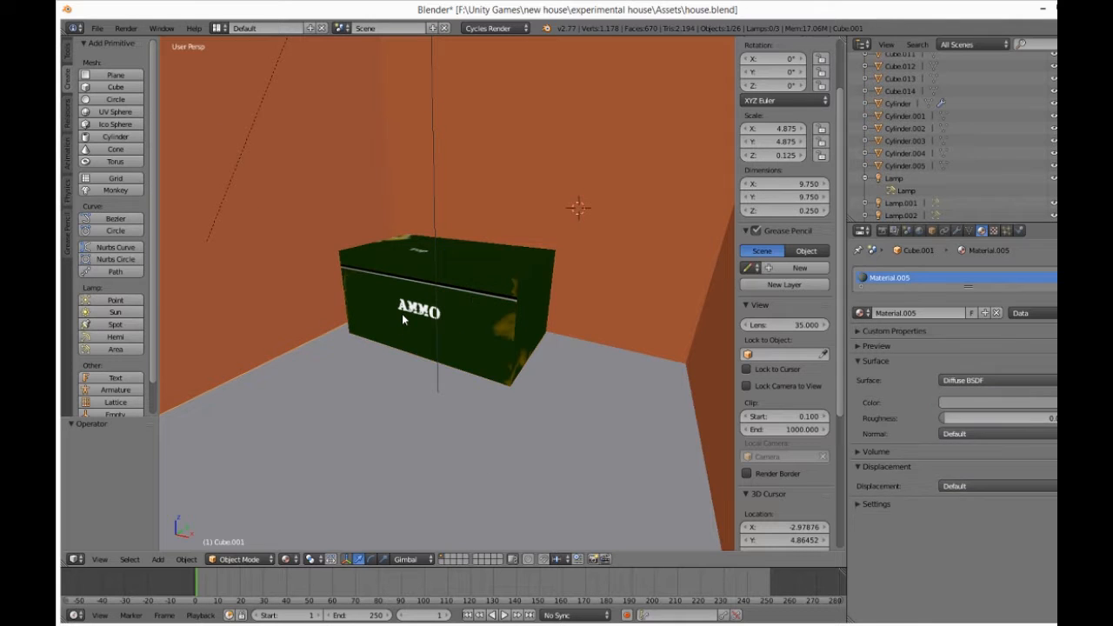
{"action": "right_click", "coordinate": [401, 319]}
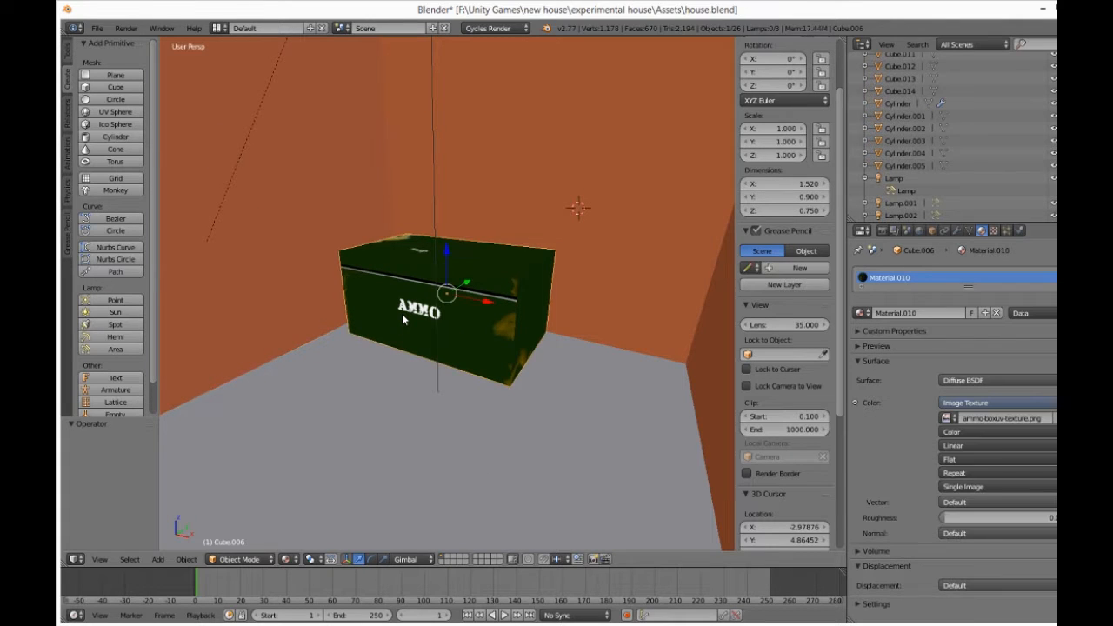
{"action": "left_click", "coordinate": [219, 28]}
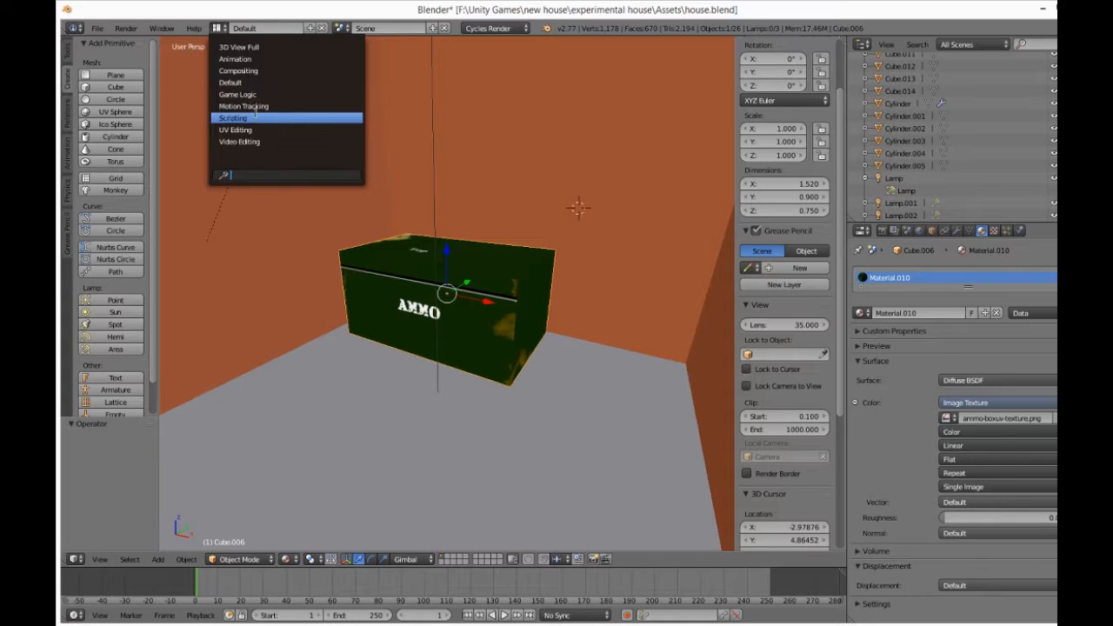
{"action": "left_click", "coordinate": [262, 131]}
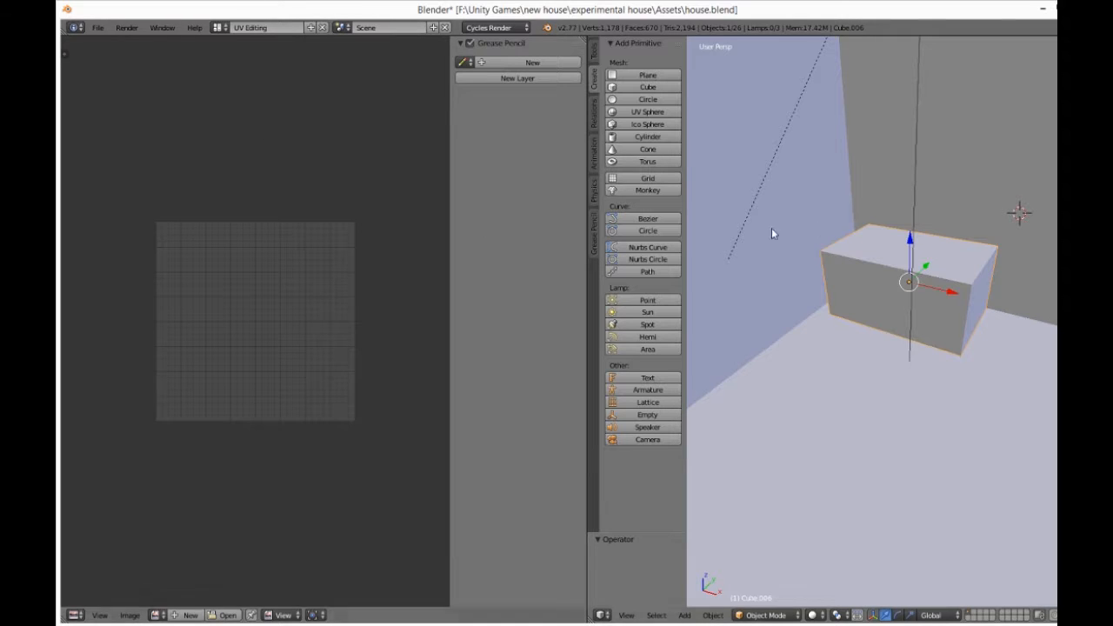
Step: Put the ammo box in Edit Mode with all its faces selected to display its unwrapped UV layout
{"action": "left_click", "coordinate": [763, 614]}
{"action": "left_click", "coordinate": [764, 587]}
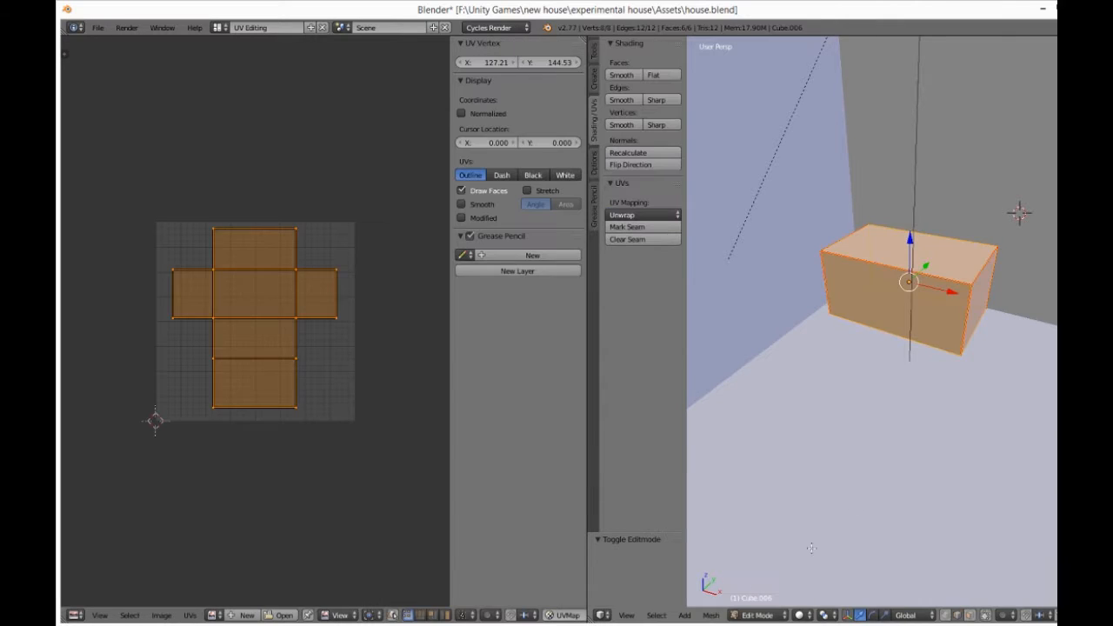
{"action": "key", "text": "a"}
{"action": "key", "text": "a"}
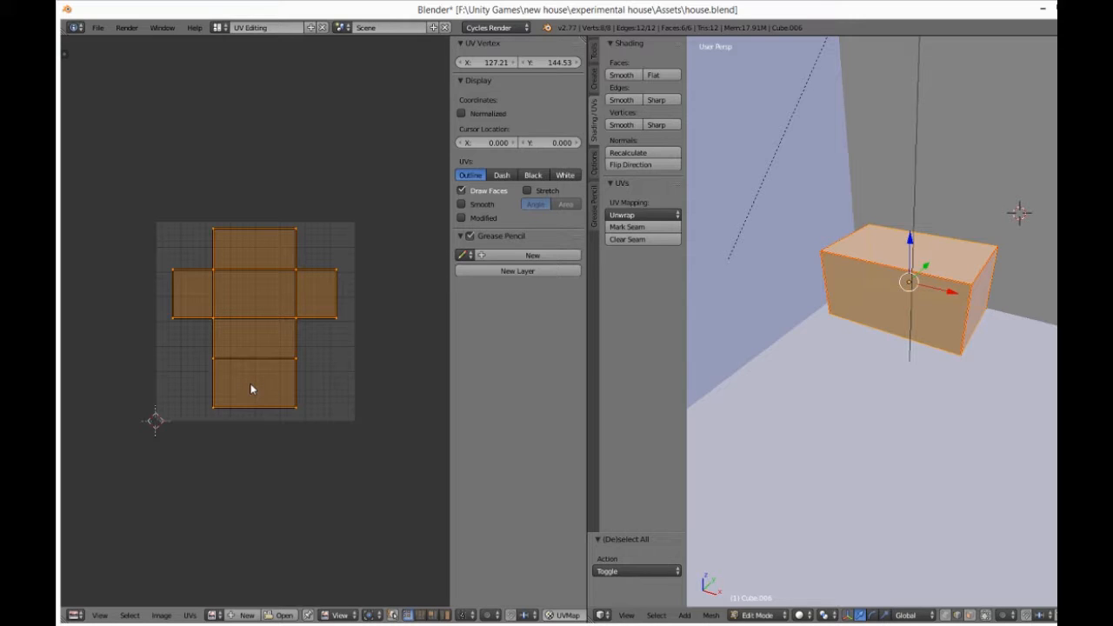
Step: Return to the ammo box texture in Photoshop, activate the Move tool and select the Shape 2 layer
{"action": "left_click", "coordinate": [337, 625]}
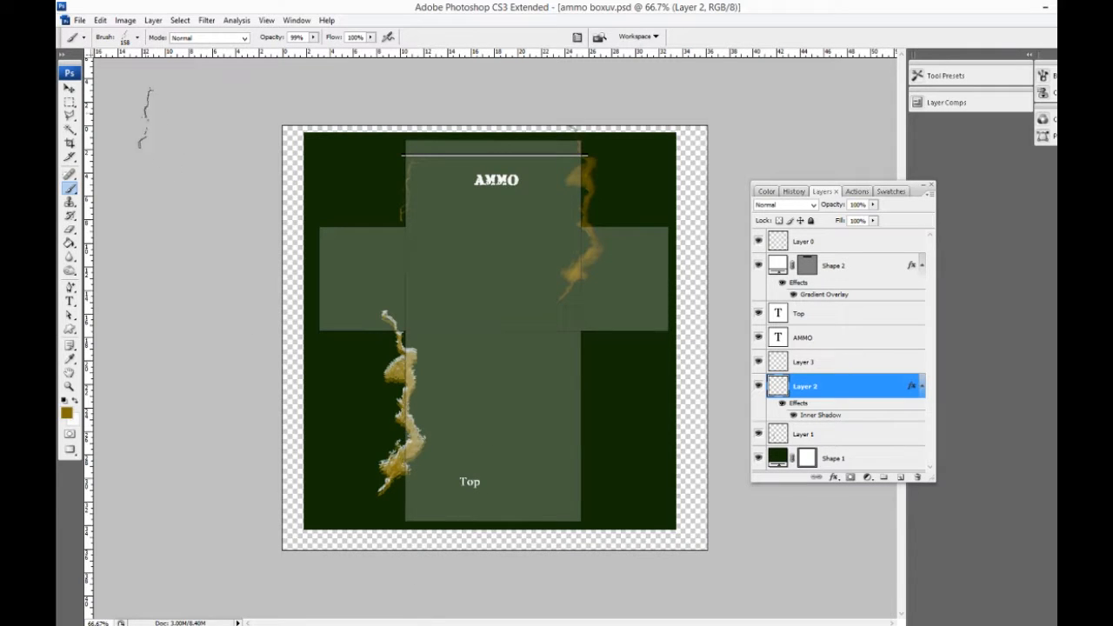
{"action": "left_click", "coordinate": [70, 88]}
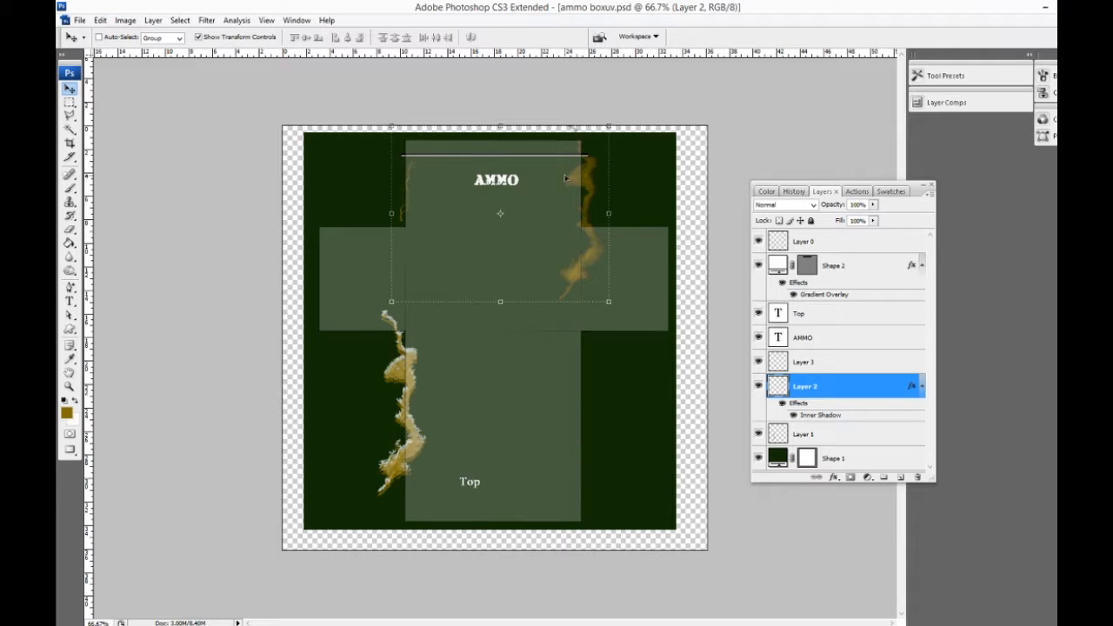
{"action": "left_click", "coordinate": [862, 270]}
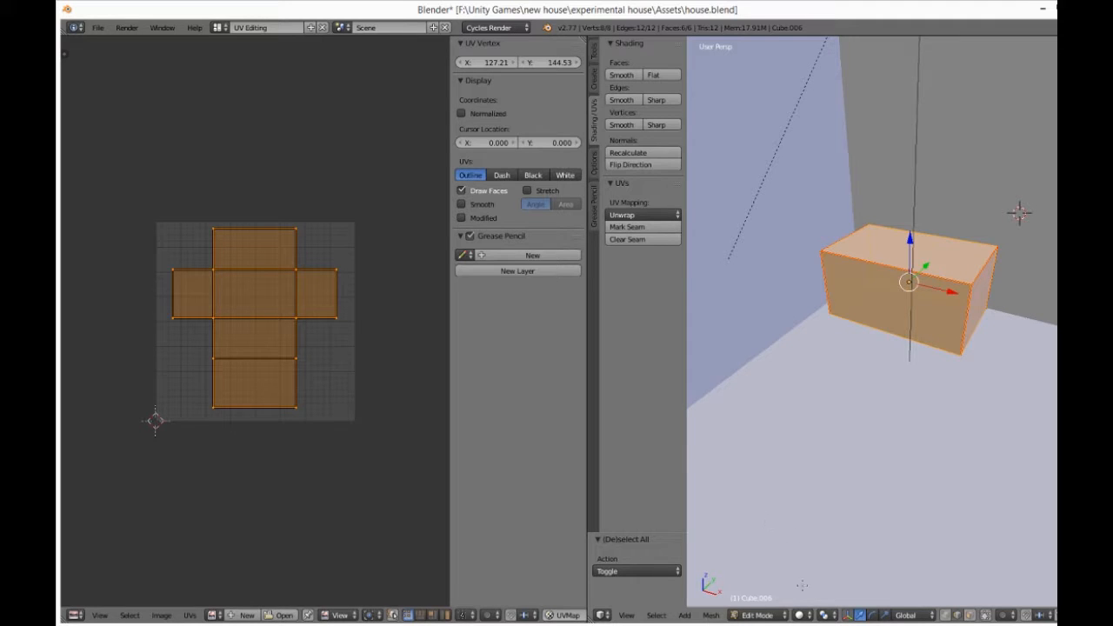
Step: In Blender, preview the textured ammo box with Rendered viewport shading and leave the rendered view
{"action": "left_click", "coordinate": [799, 614]}
{"action": "left_click", "coordinate": [837, 531]}
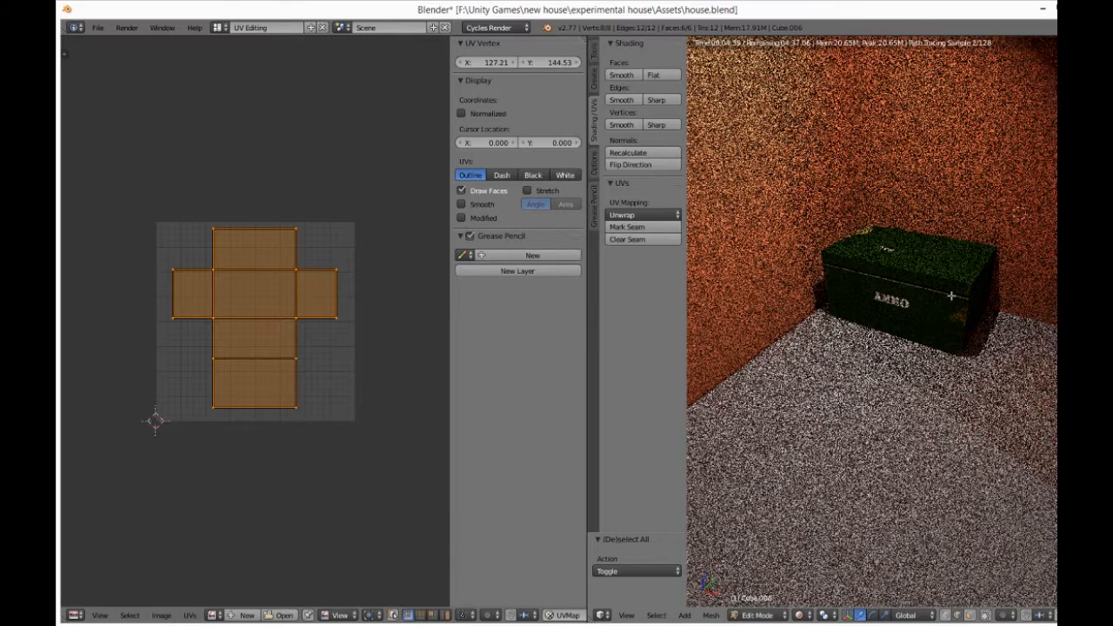
{"action": "key", "text": "shift+z"}
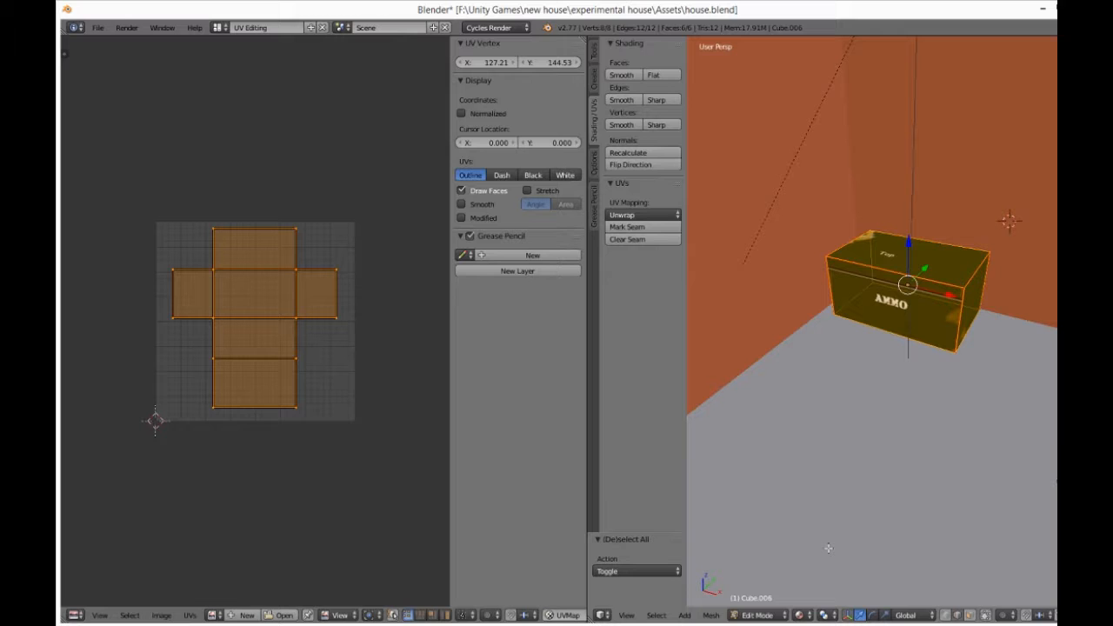
Step: Return to Object Mode, select the flat panel on the balcony railing and look over the room around it
{"action": "key", "text": "Tab"}
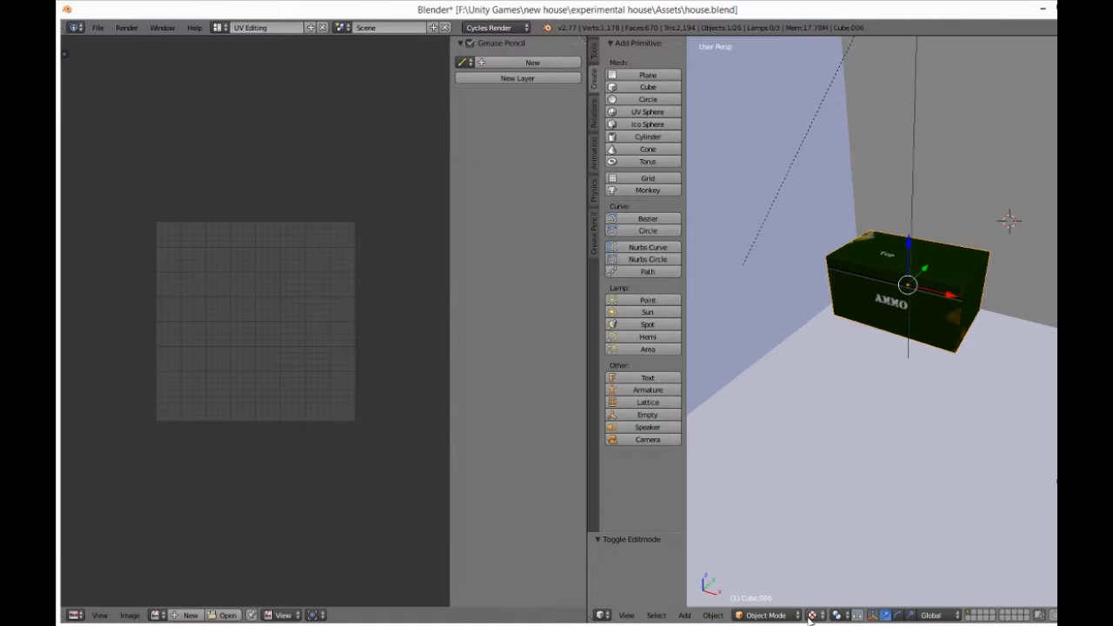
{"action": "middle_click_drag", "start_coordinate": [872, 444], "coordinate": [1009, 295]}
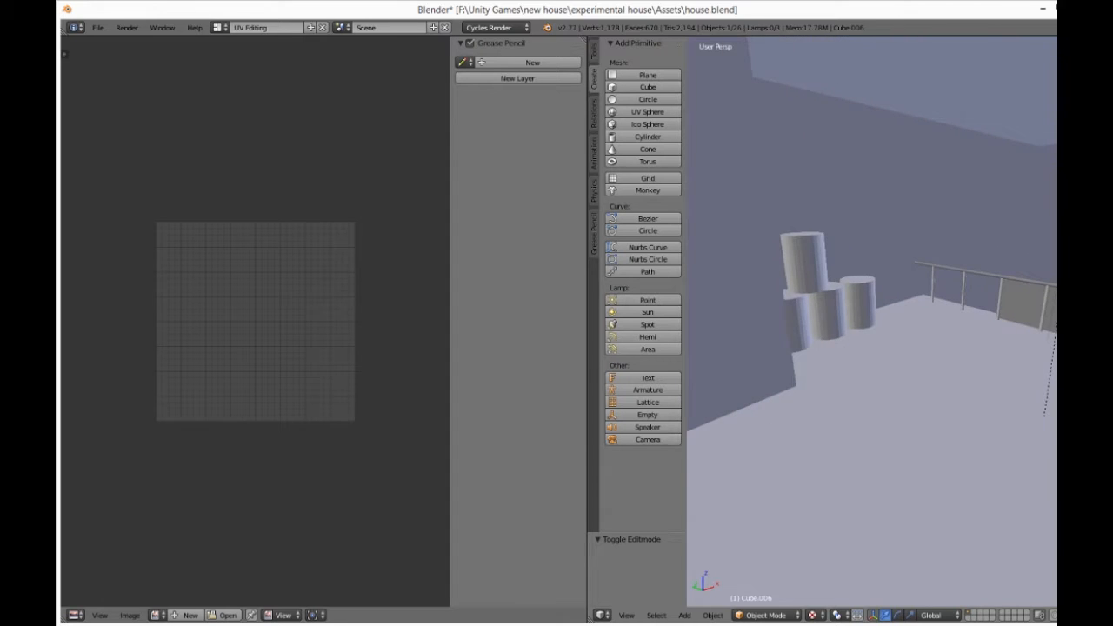
{"action": "right_click", "coordinate": [1011, 293]}
{"action": "key", "text": "KP_Decimal"}
{"action": "middle_click_drag", "start_coordinate": [1028, 312], "coordinate": [841, 347]}
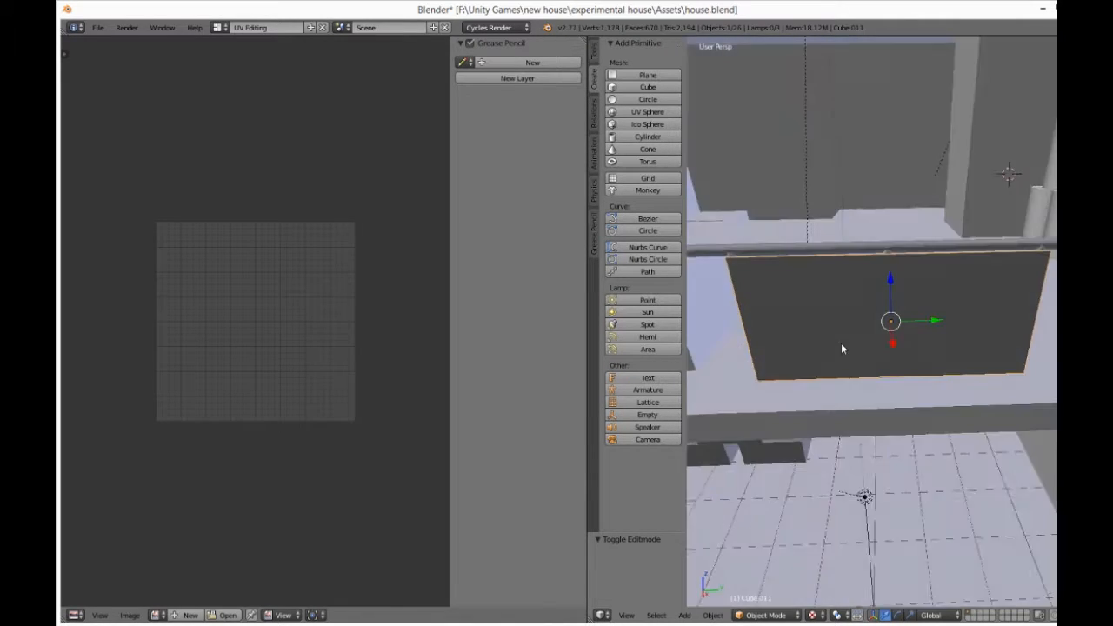
{"action": "scroll", "coordinate": [841, 340], "scroll_direction": "down", "scroll_amount": 5}
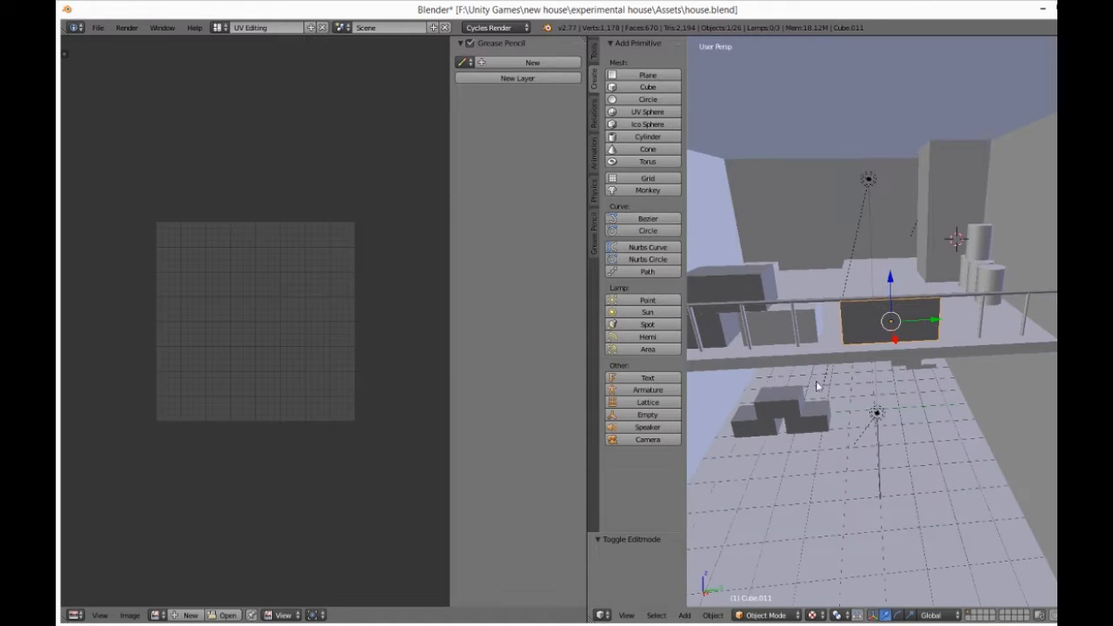
{"action": "middle_click_drag", "start_coordinate": [817, 386], "coordinate": [832, 349]}
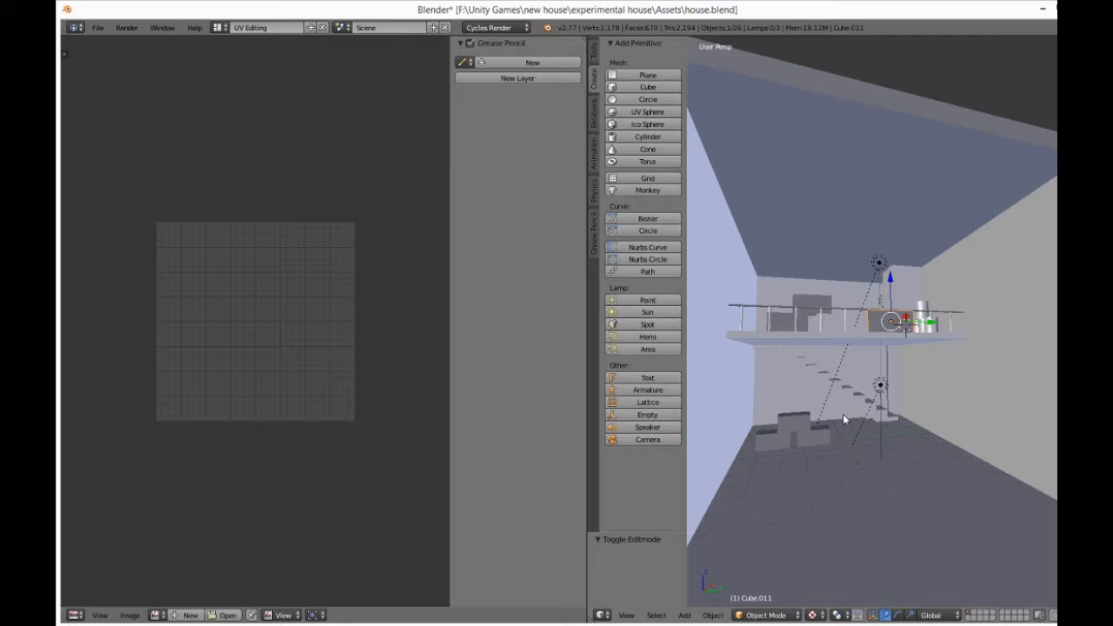
Step: Switch to the Default screen layout and preview the whole room with Rendered viewport shading
{"action": "left_click", "coordinate": [220, 27]}
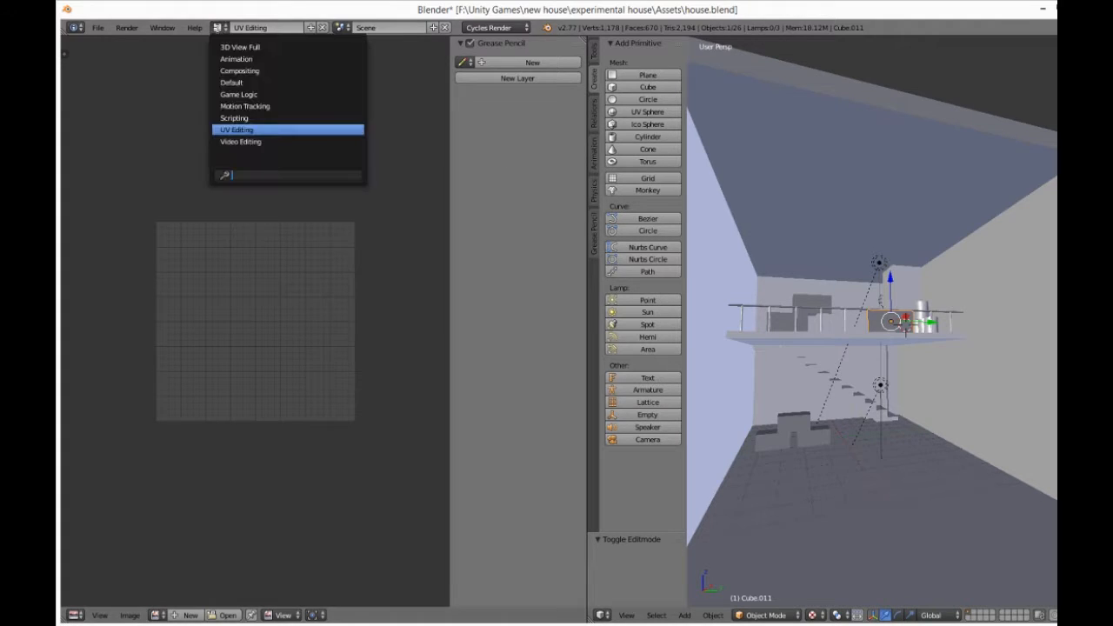
{"action": "left_click", "coordinate": [243, 80]}
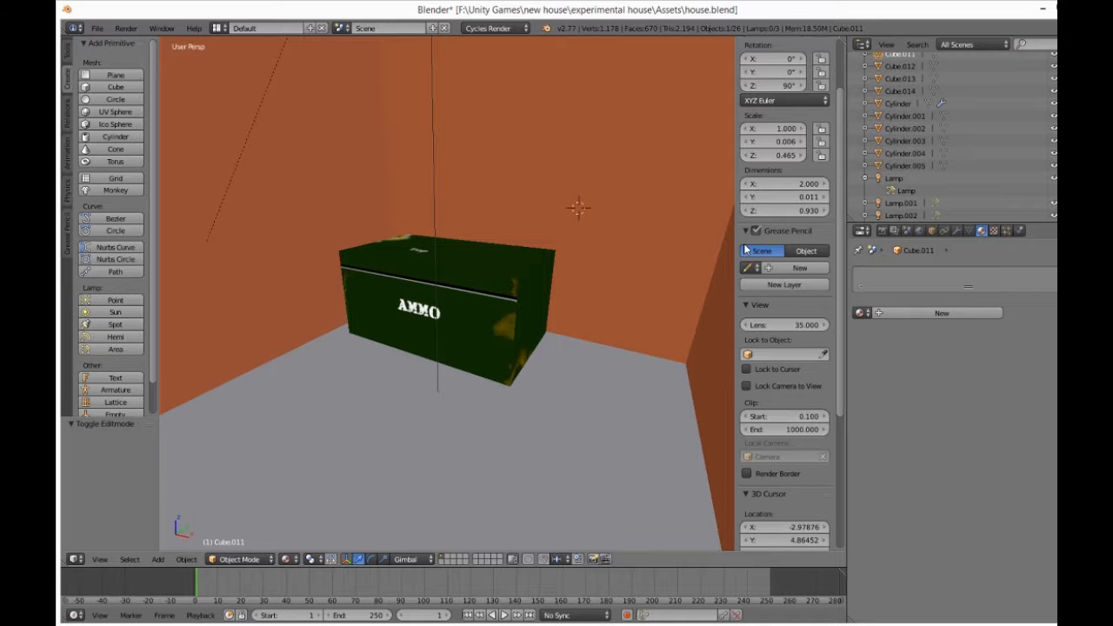
{"action": "scroll", "coordinate": [577, 372], "scroll_direction": "down", "scroll_amount": 8}
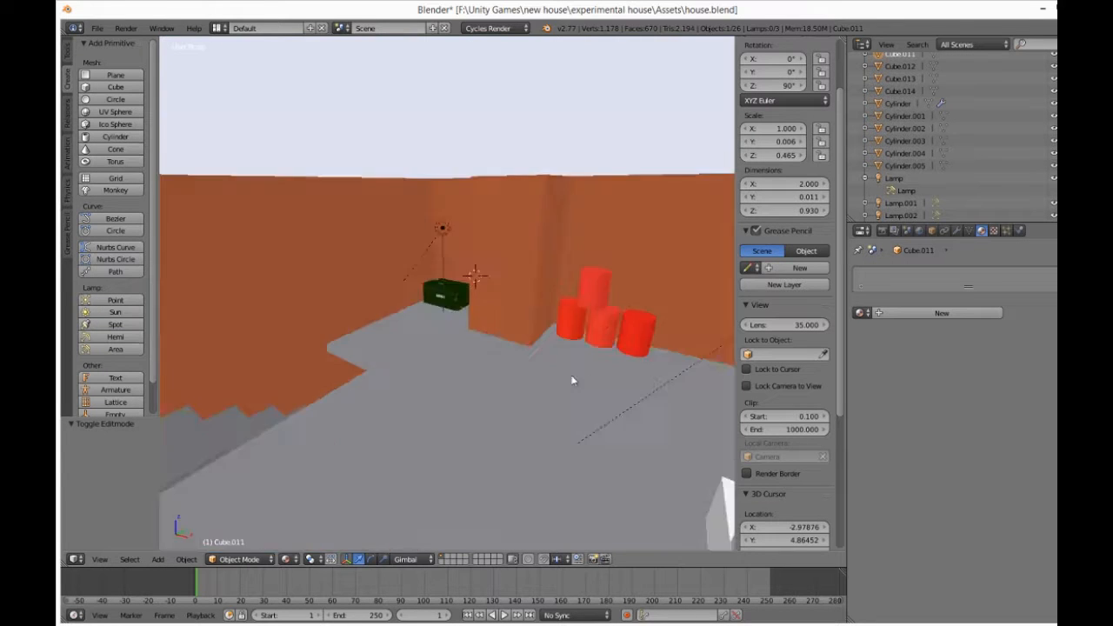
{"action": "scroll", "coordinate": [572, 380], "scroll_direction": "down", "scroll_amount": 8}
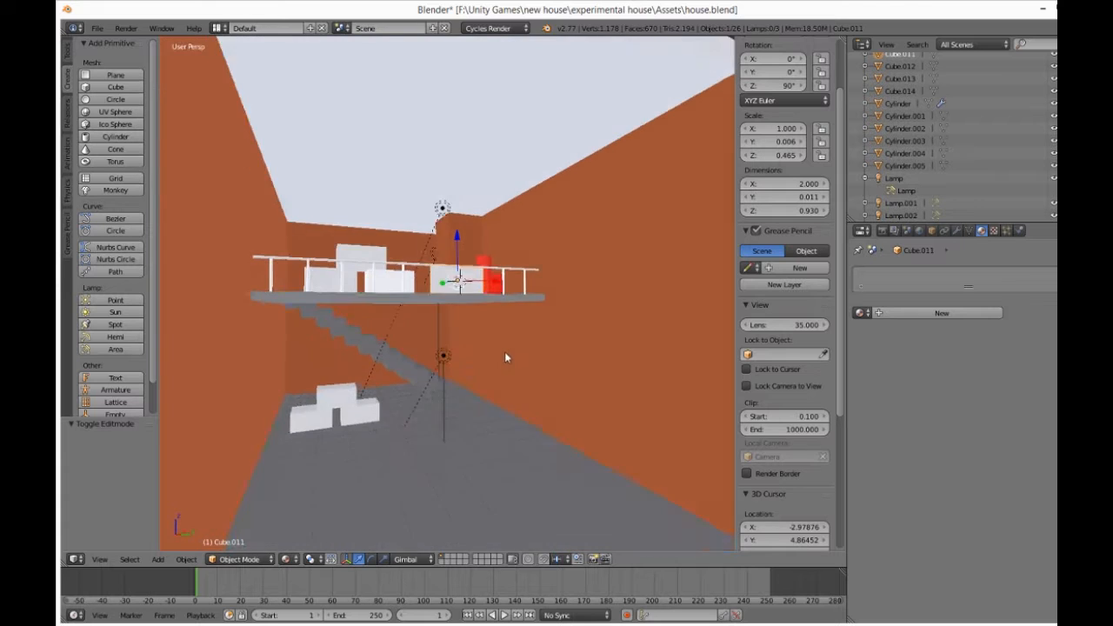
{"action": "middle_click_drag", "start_coordinate": [504, 351], "coordinate": [503, 341]}
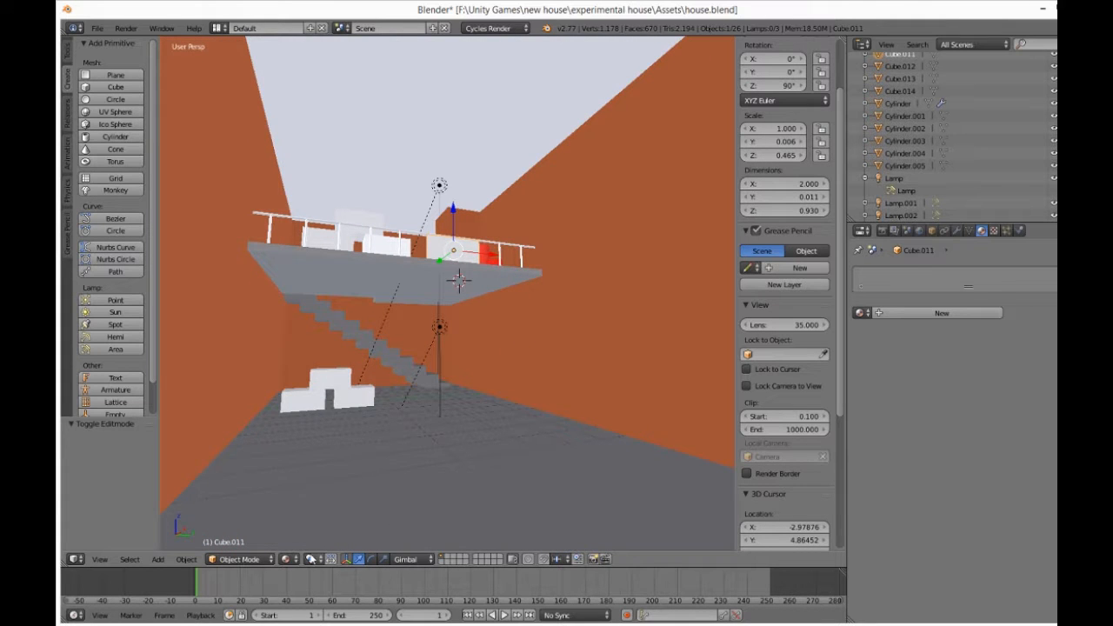
{"action": "left_click", "coordinate": [288, 559]}
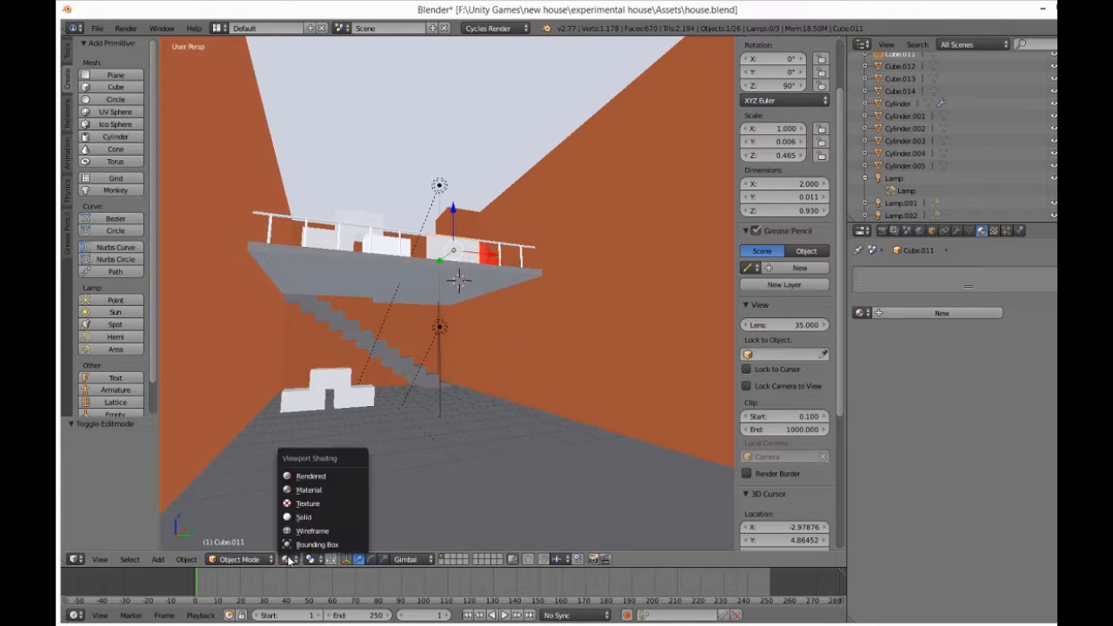
{"action": "left_click", "coordinate": [325, 477]}
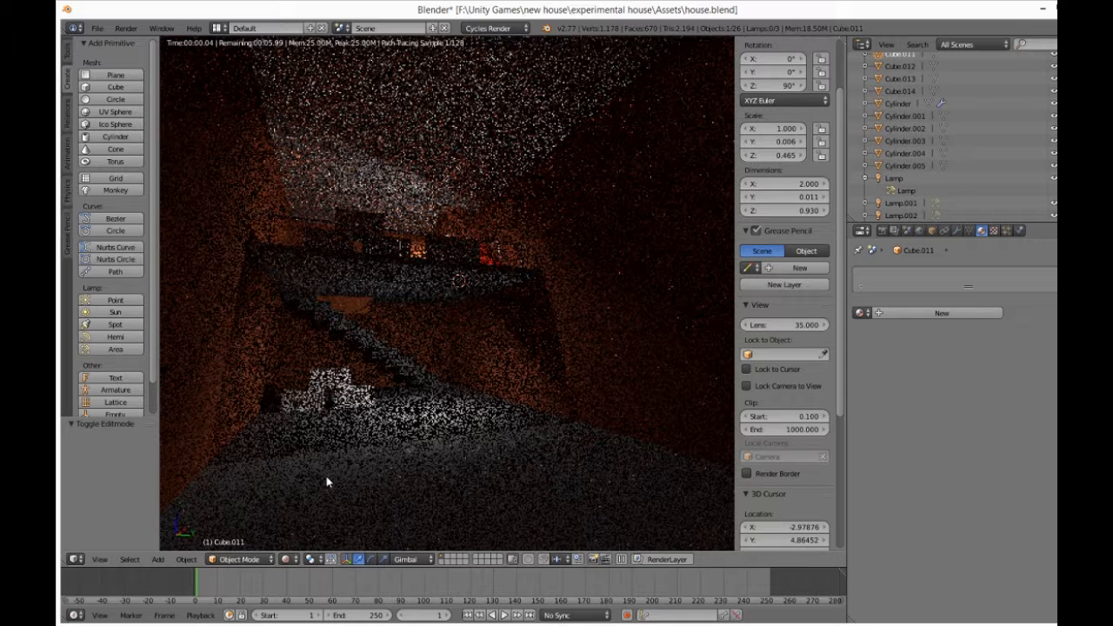
Step: Set the viewport shading to Texture and select the end barrel in the bottom row of the barrel stack
{"action": "left_click", "coordinate": [286, 559]}
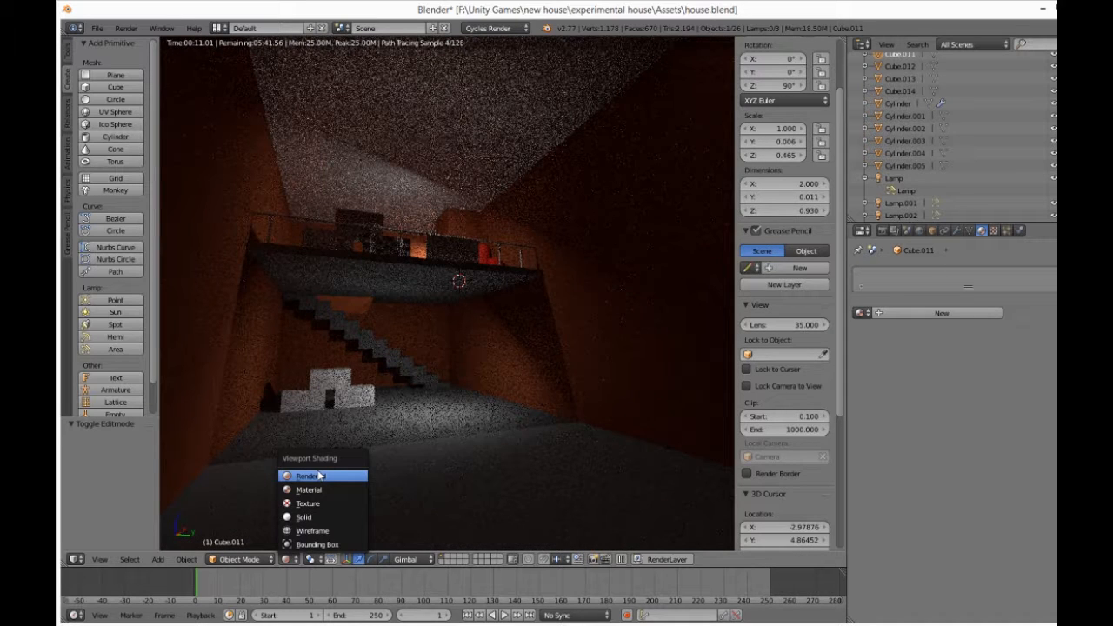
{"action": "left_click", "coordinate": [315, 503]}
{"action": "mouse_move", "coordinate": [377, 337]}
{"action": "middle_mouse_down"}
{"action": "mouse_move", "coordinate": [391, 370]}
{"action": "mouse_move", "coordinate": [418, 390]}
{"action": "middle_mouse_up"}
{"action": "scroll", "coordinate": [380, 362], "scroll_direction": "up", "scroll_amount": 8}
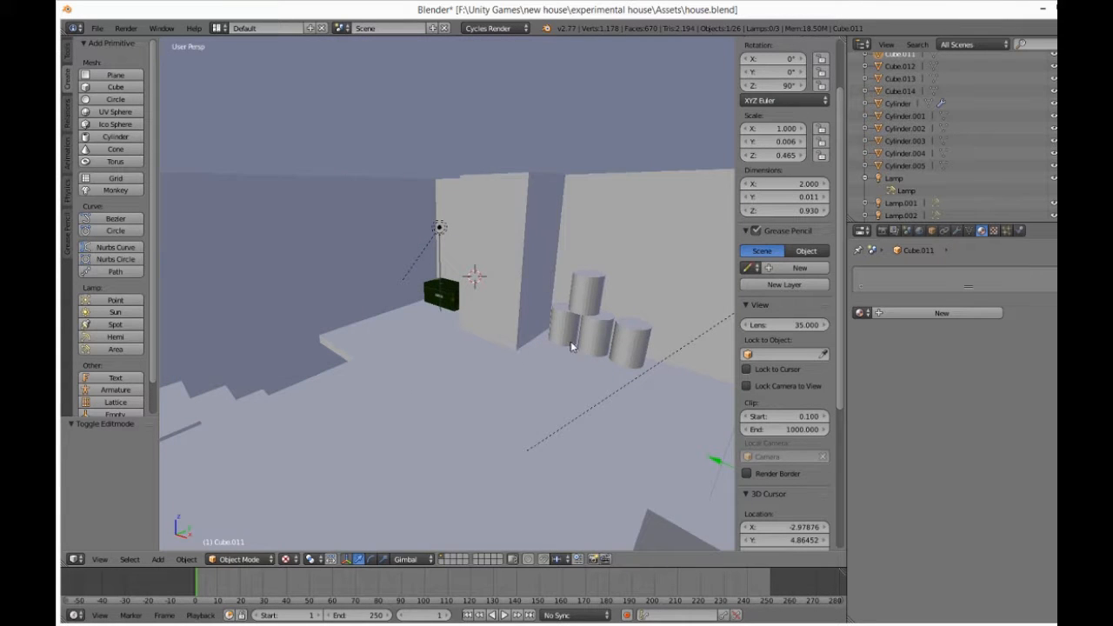
{"action": "right_click", "coordinate": [622, 346]}
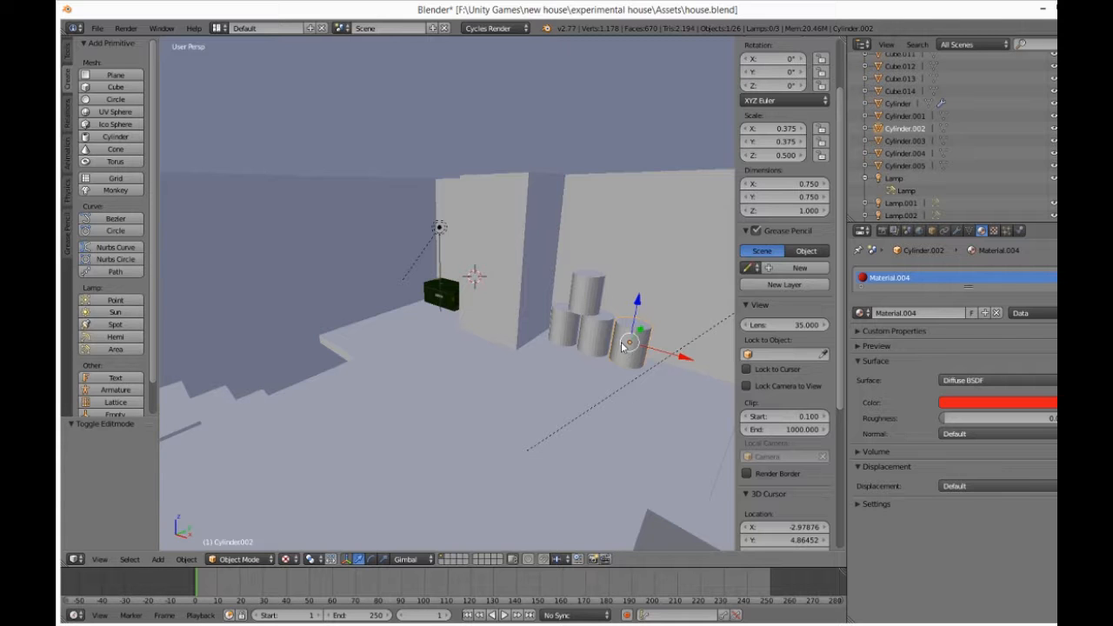
{"action": "scroll", "coordinate": [635, 366], "scroll_direction": "up", "scroll_amount": 3}
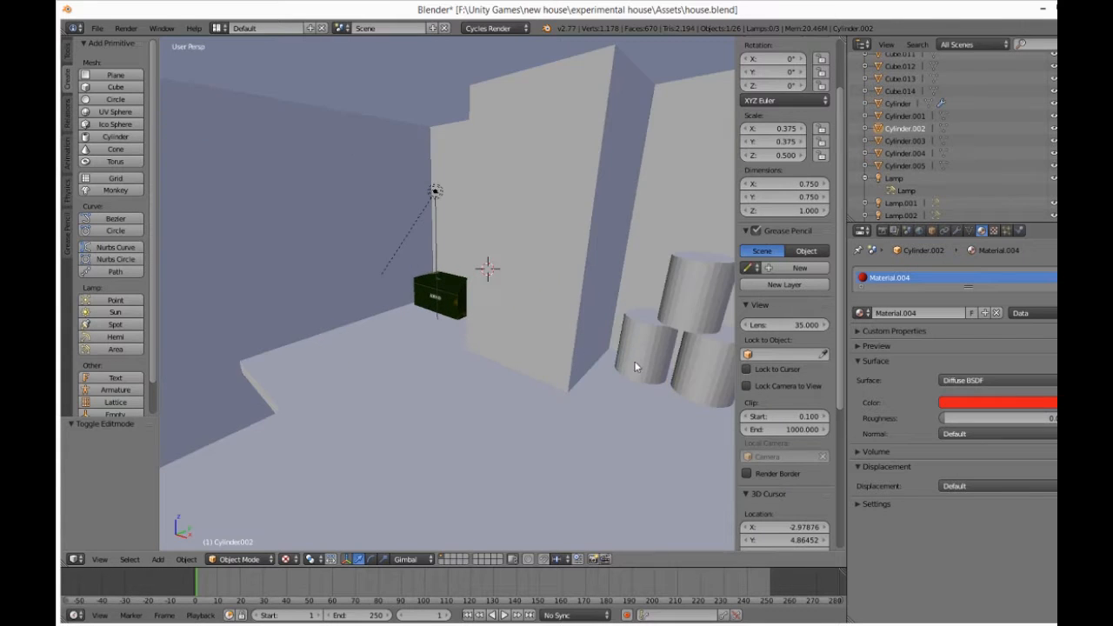
Step: Switch to the UV Editing screen layout and frame the selected end barrel in the 3D view
{"action": "middle_click_drag", "start_coordinate": [636, 366], "coordinate": [510, 391], "text": "shift"}
{"action": "scroll", "coordinate": [476, 385], "scroll_direction": "up", "scroll_amount": 2}
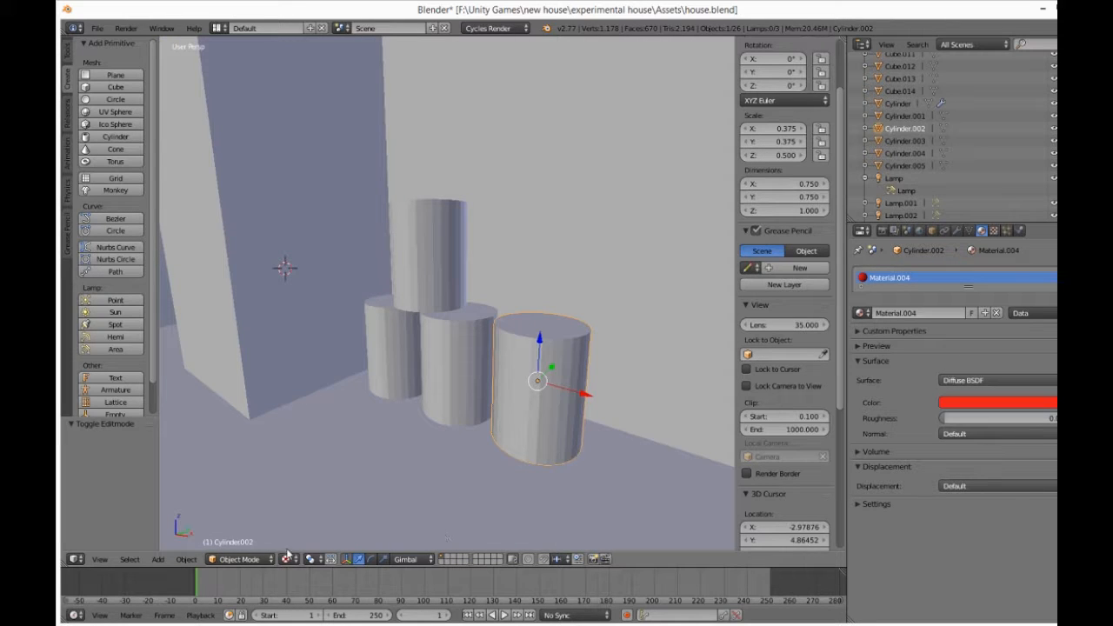
{"action": "left_click", "coordinate": [220, 28]}
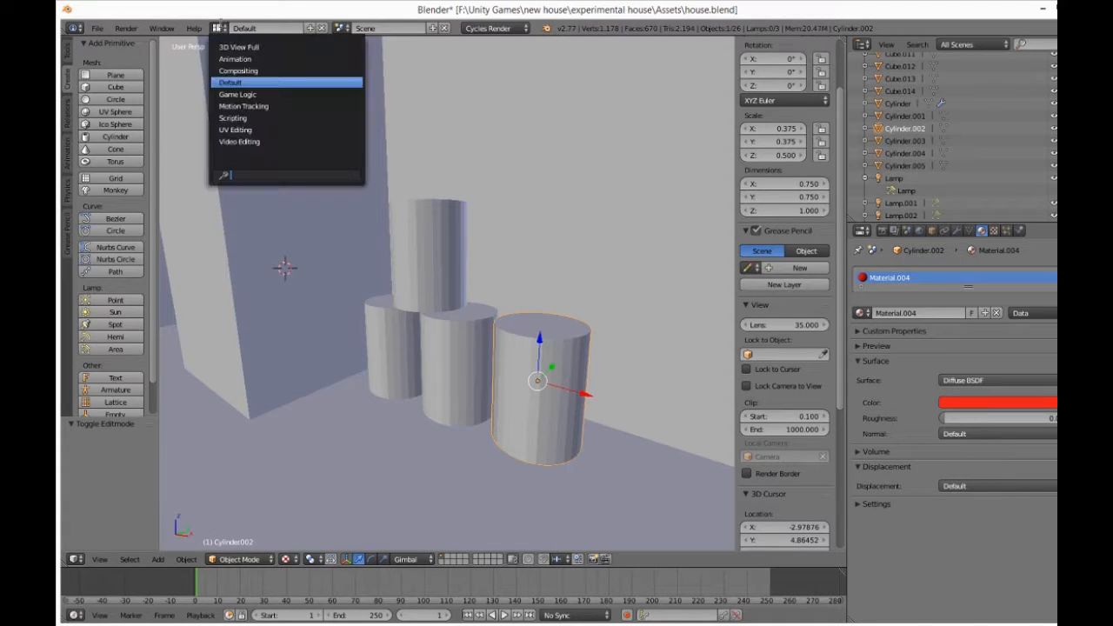
{"action": "left_click", "coordinate": [237, 130]}
{"action": "scroll", "coordinate": [887, 305], "scroll_direction": "up", "scroll_amount": 6}
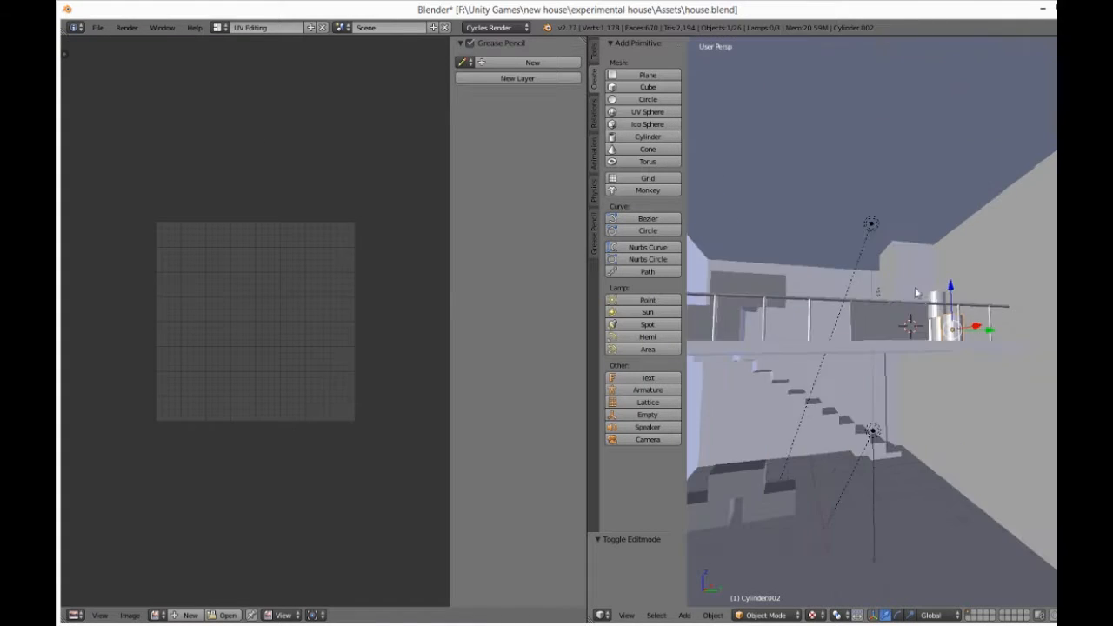
{"action": "middle_click_drag", "start_coordinate": [835, 299], "coordinate": [849, 345]}
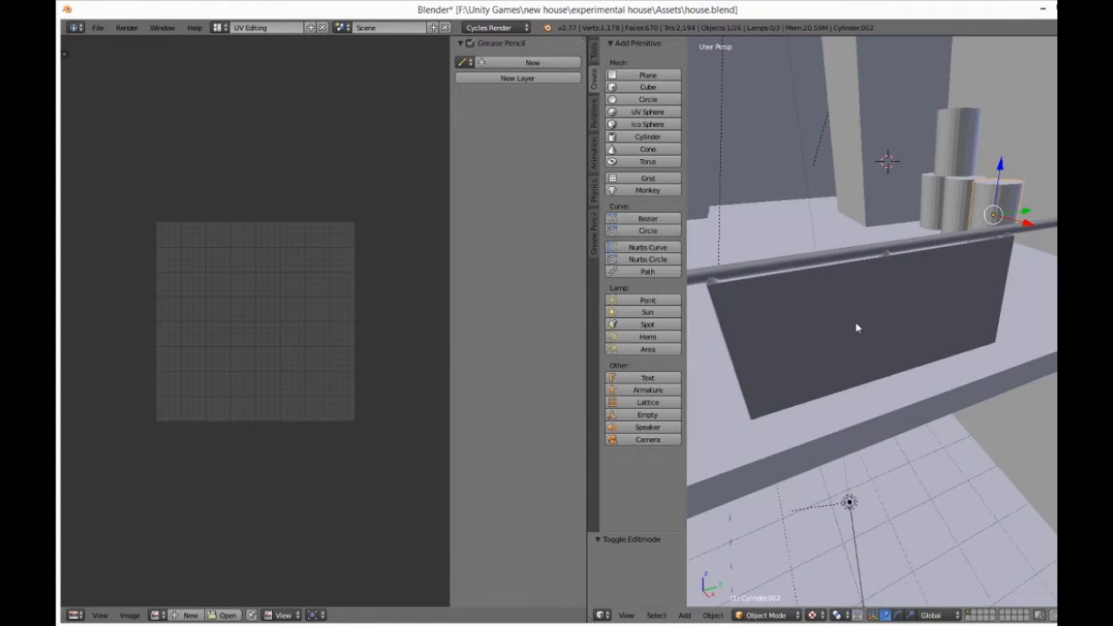
{"action": "key", "text": "KP_Decimal"}
{"action": "scroll", "coordinate": [882, 390], "scroll_direction": "down", "scroll_amount": 6}
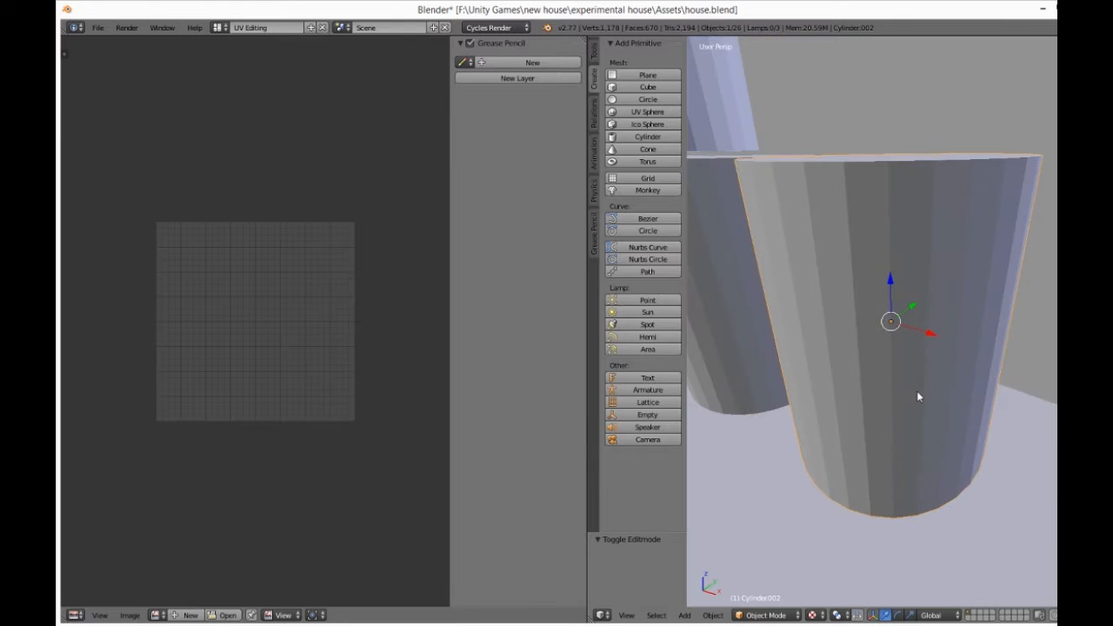
Step: Enter Edit Mode on the barrel and select only its top face using face selection
{"action": "left_click", "coordinate": [767, 615]}
{"action": "left_click", "coordinate": [765, 587]}
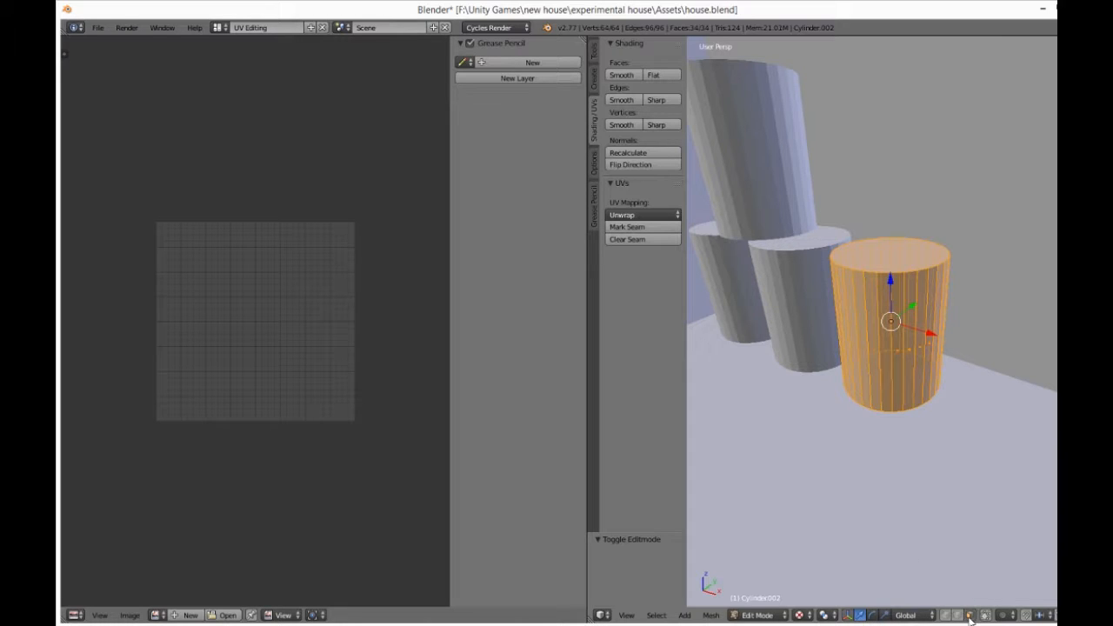
{"action": "key", "text": "ctrl+r"}
{"action": "left_click", "coordinate": [905, 265]}
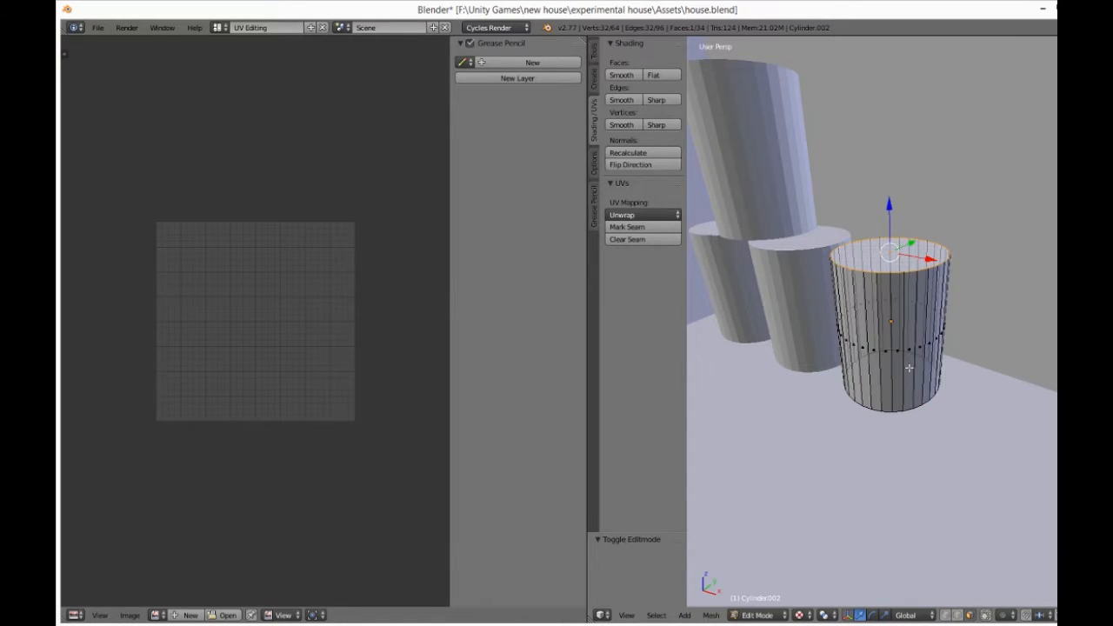
Step: Try to add the barrel's bottom face to the selection
{"action": "middle_click_drag", "start_coordinate": [905, 410], "coordinate": [898, 327]}
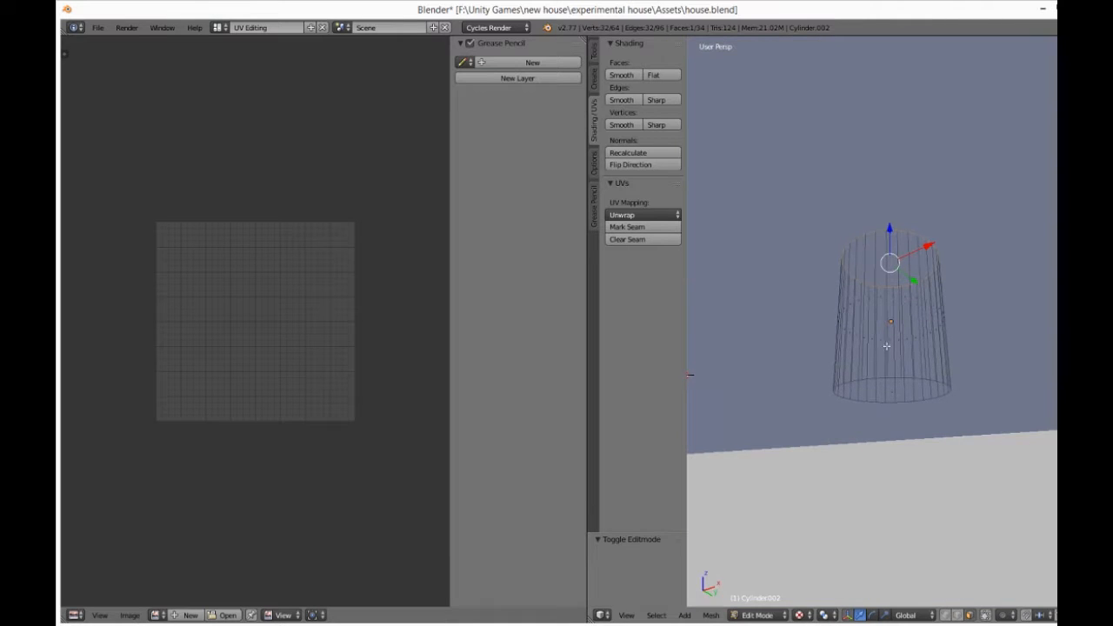
{"action": "right_click", "coordinate": [882, 392], "text": "ctrl"}
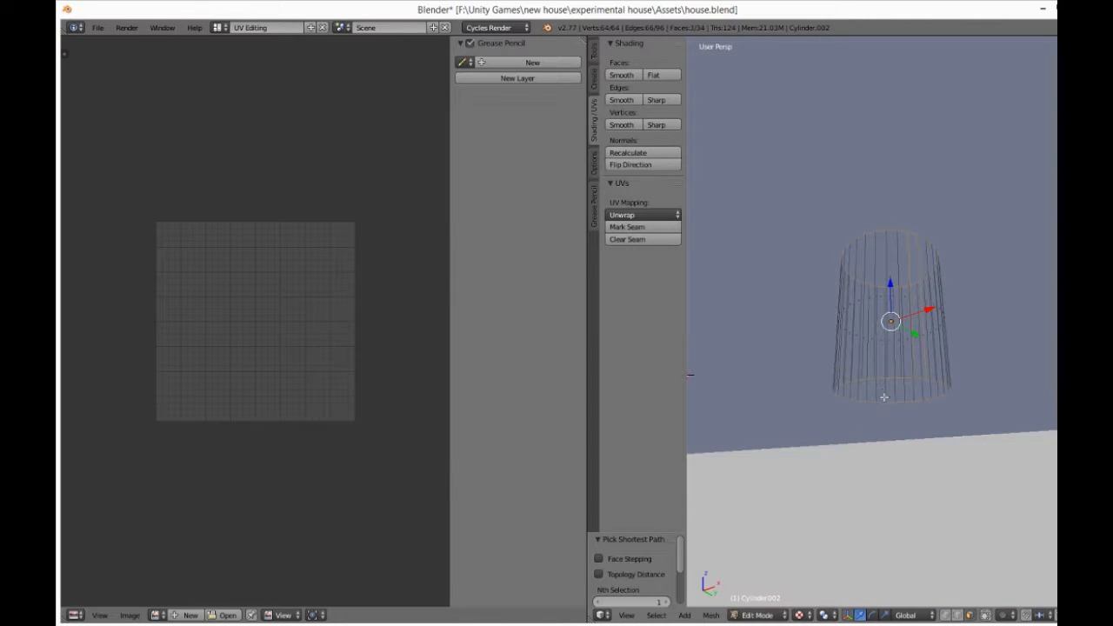
{"action": "middle_click_drag", "start_coordinate": [882, 396], "coordinate": [882, 437]}
{"action": "right_click", "coordinate": [921, 394], "text": "shift"}
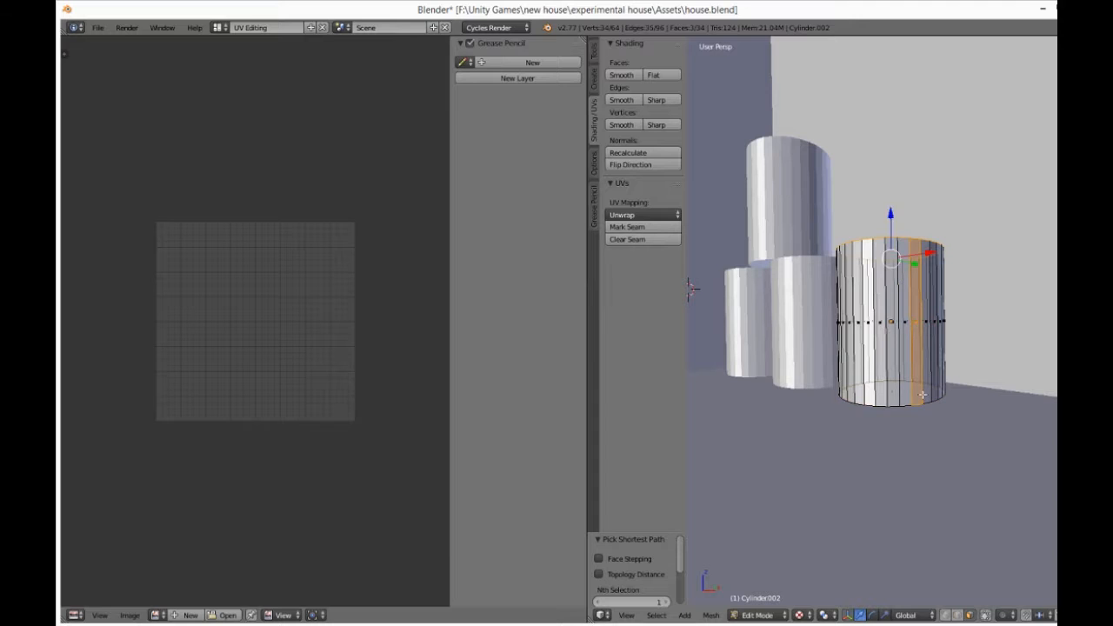
{"action": "right_click", "coordinate": [919, 394], "text": "shift"}
{"action": "right_click", "coordinate": [919, 365]}
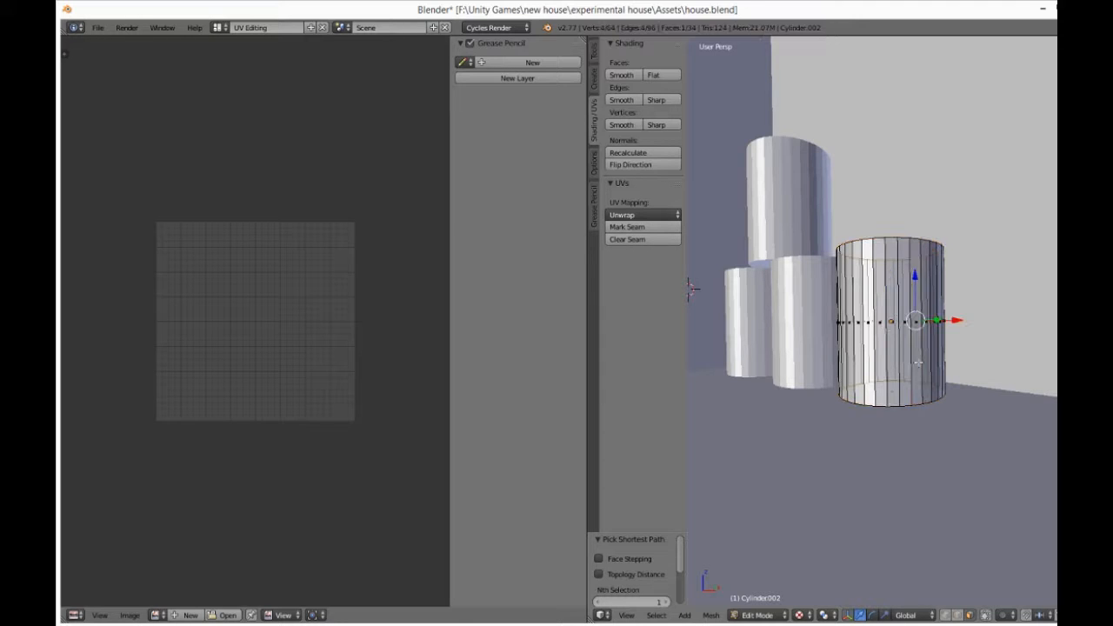
{"action": "middle_click_drag", "start_coordinate": [913, 393], "coordinate": [916, 487]}
Step: Select the barrel's top and bottom faces together and mark their rims as seams
{"action": "right_click", "coordinate": [892, 264]}
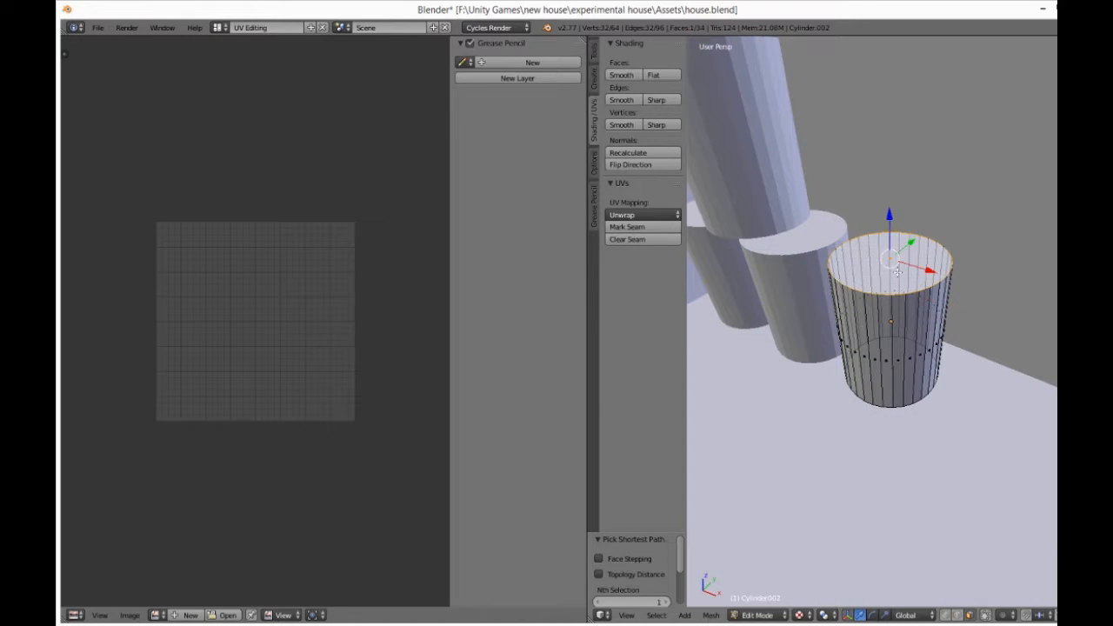
{"action": "middle_click_drag", "start_coordinate": [903, 440], "coordinate": [890, 310]}
{"action": "right_click", "coordinate": [886, 376], "text": "shift"}
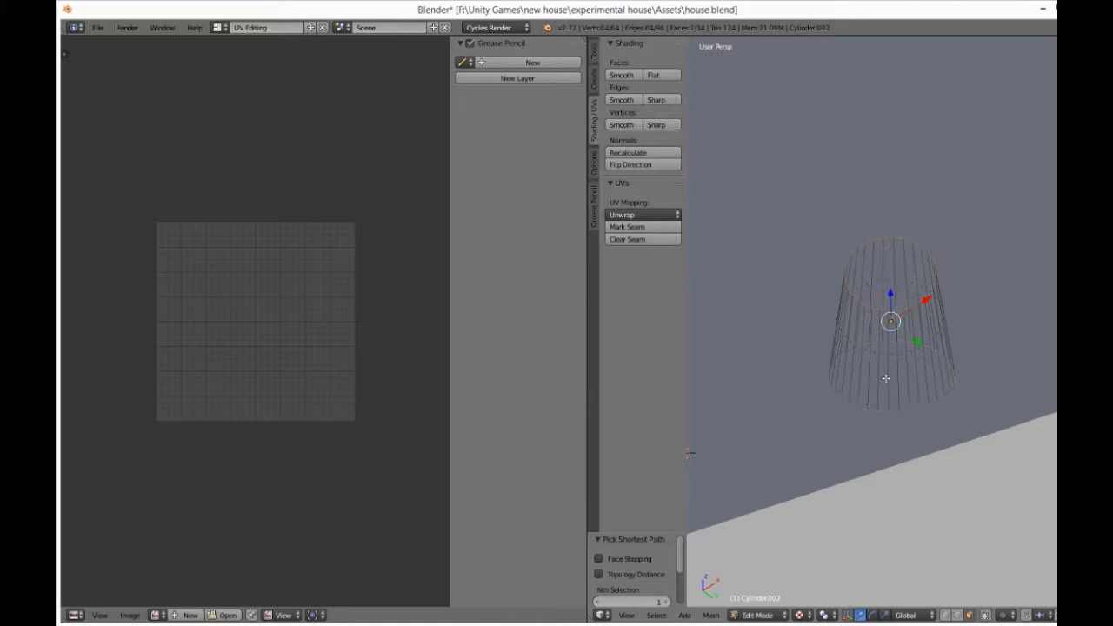
{"action": "middle_click_drag", "start_coordinate": [885, 382], "coordinate": [908, 503]}
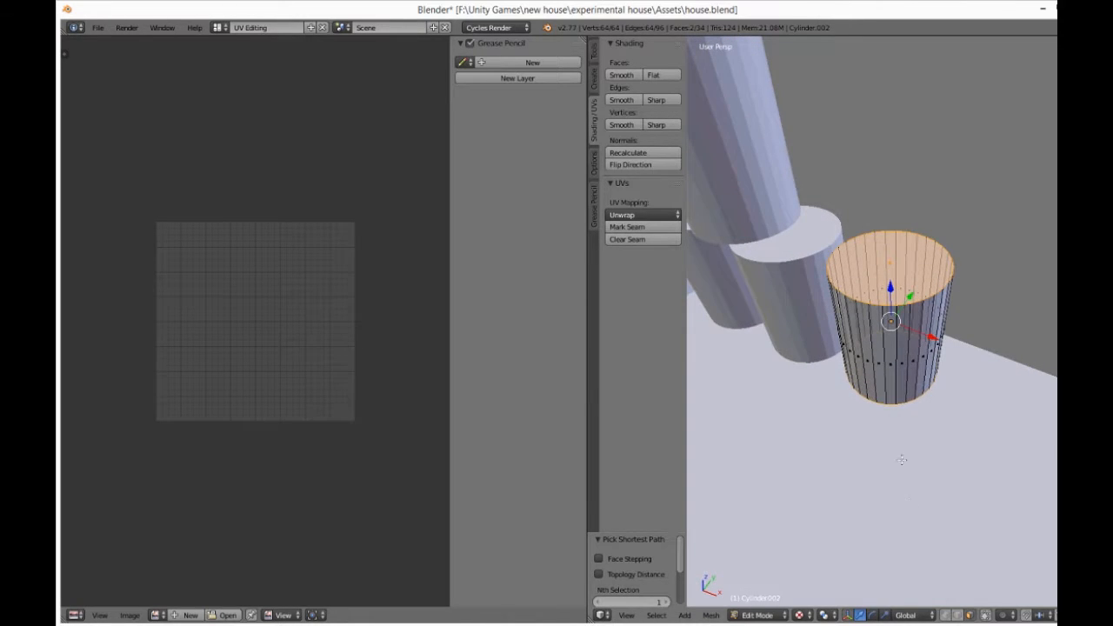
{"action": "left_click", "coordinate": [631, 227]}
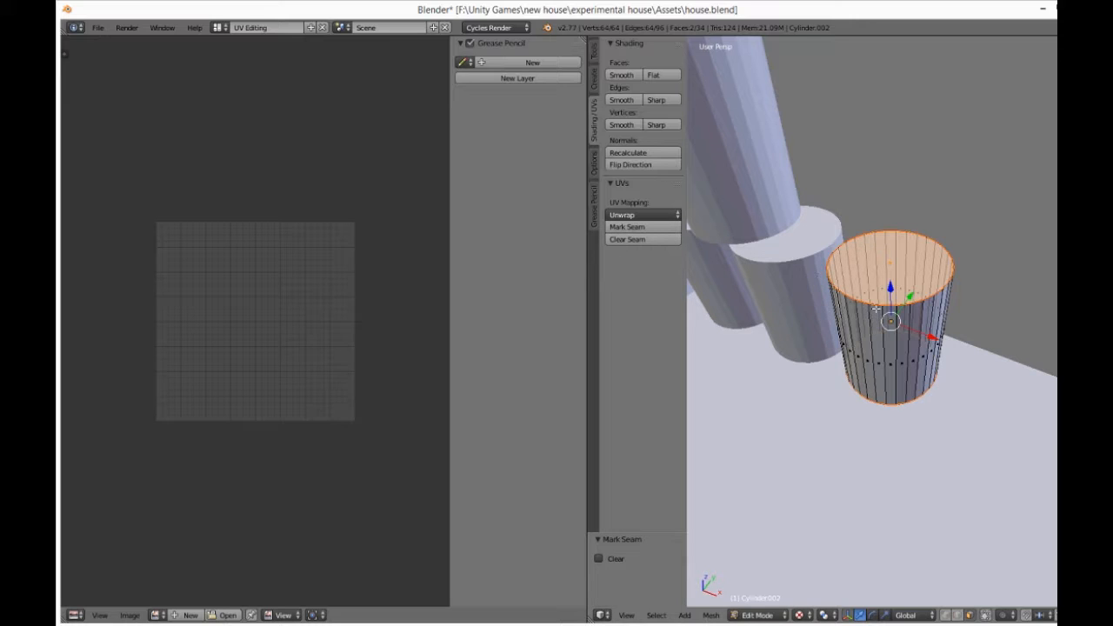
Step: Using edge selection, pick one vertical edge on the barrel's side and mark it as a seam
{"action": "scroll", "coordinate": [878, 306], "scroll_direction": "up", "scroll_amount": 2}
{"action": "scroll", "coordinate": [878, 305], "scroll_direction": "up", "scroll_amount": 1}
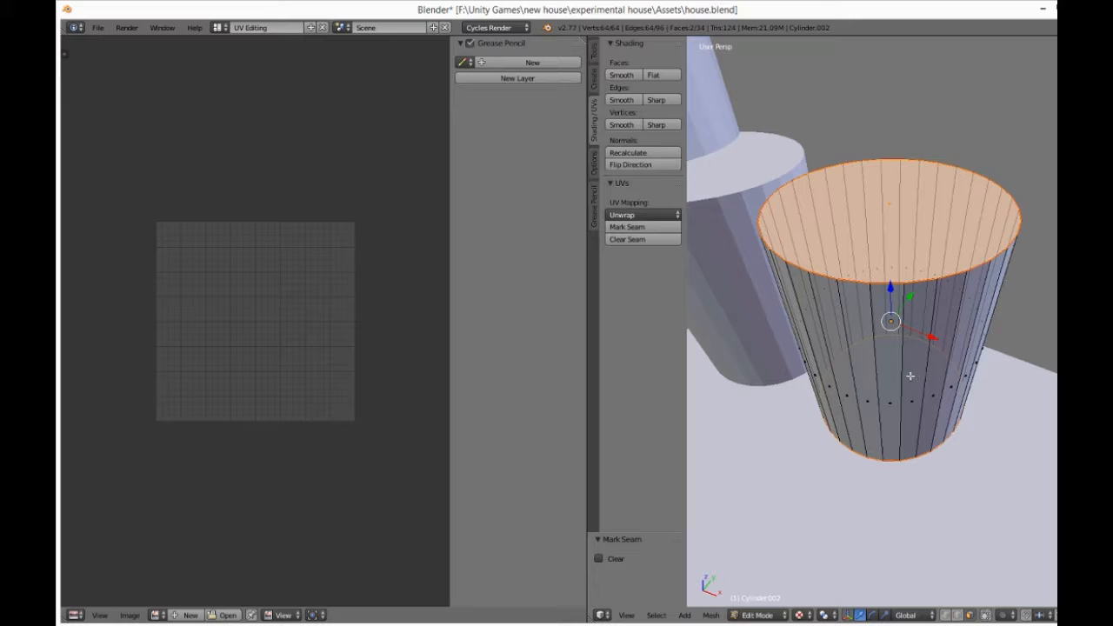
{"action": "left_click", "coordinate": [969, 614]}
{"action": "right_click", "coordinate": [900, 386]}
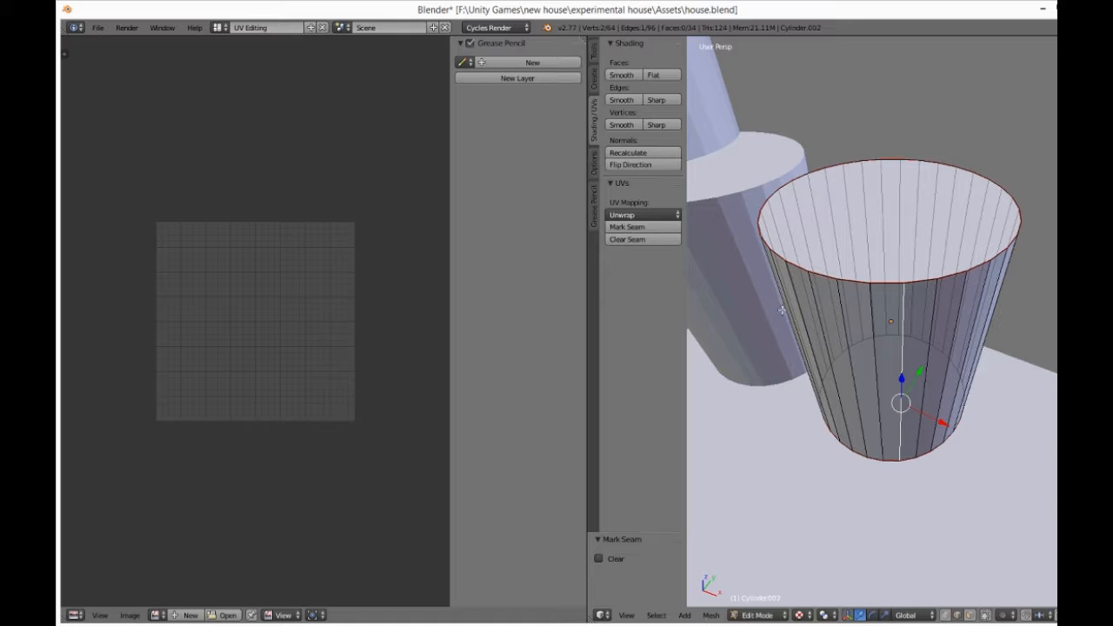
{"action": "left_click", "coordinate": [650, 229]}
{"action": "left_click", "coordinate": [635, 229]}
Step: Return to Object Mode and apply the barrel's scale
{"action": "left_click", "coordinate": [766, 619]}
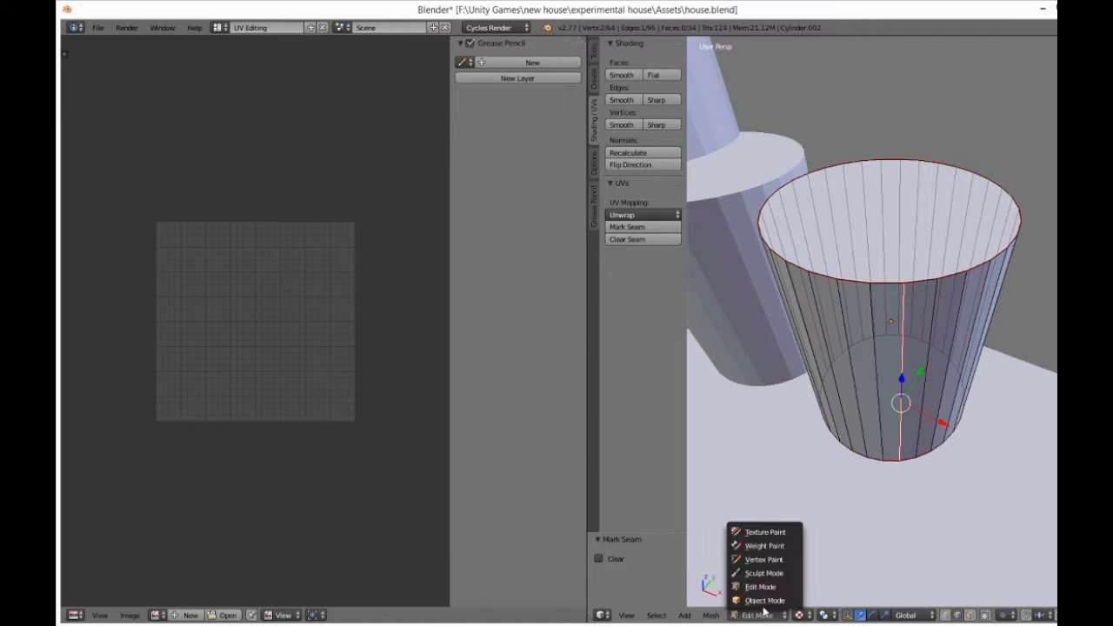
{"action": "left_click", "coordinate": [754, 599]}
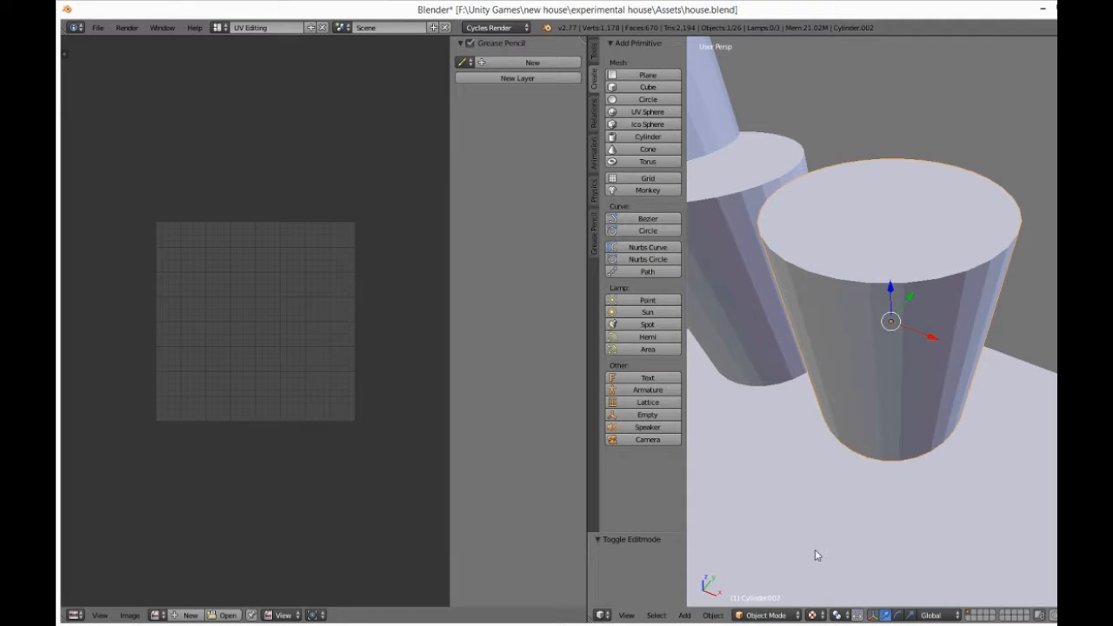
{"action": "key", "text": "shift+a"}
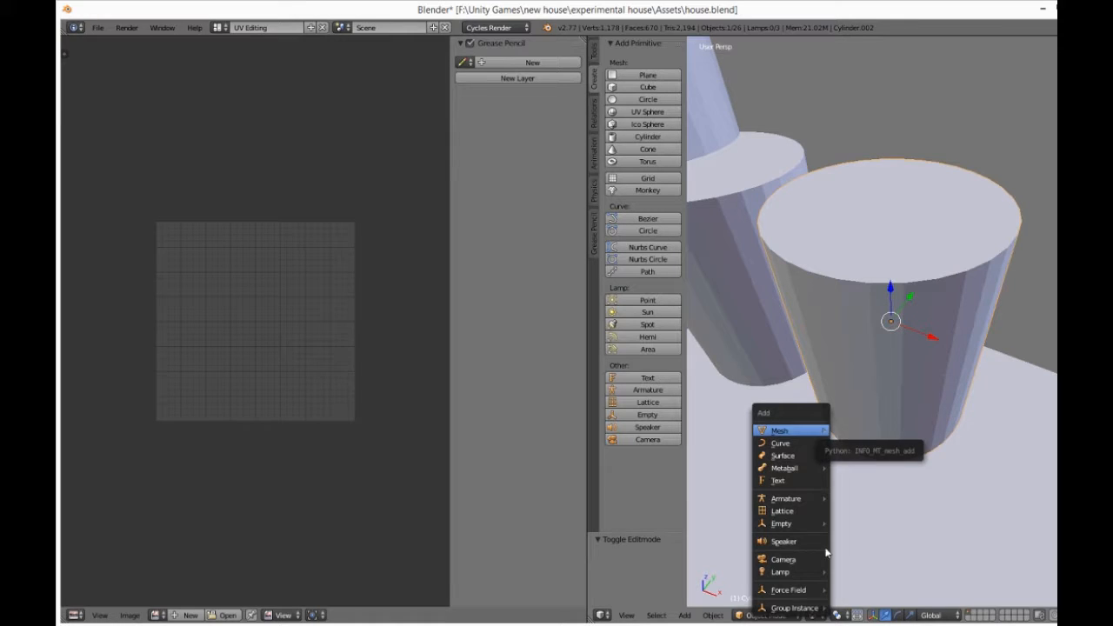
{"action": "key", "text": "ctrl+a"}
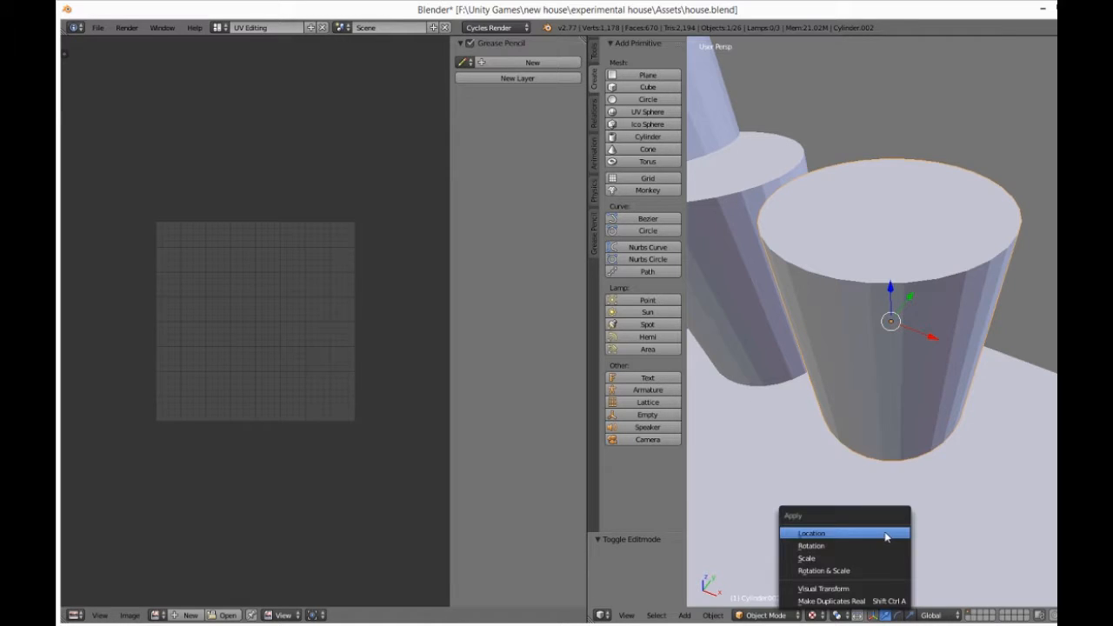
{"action": "left_click", "coordinate": [809, 559]}
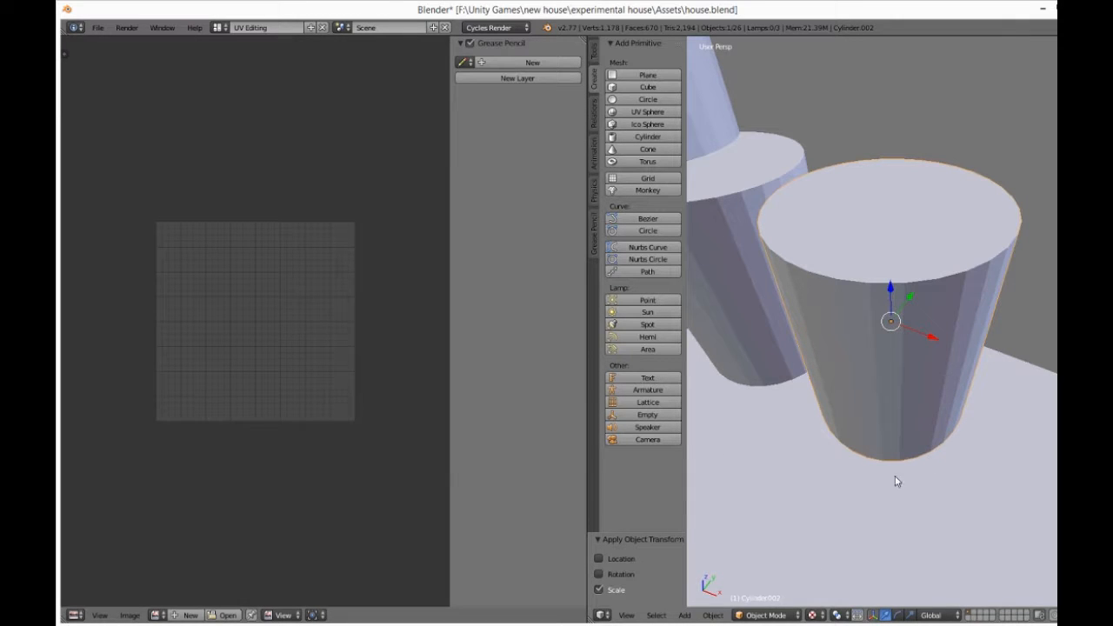
Step: Go back to Edit Mode, select the barrel's entire mesh and unwrap it with the Unwrap method
{"action": "left_click", "coordinate": [771, 615]}
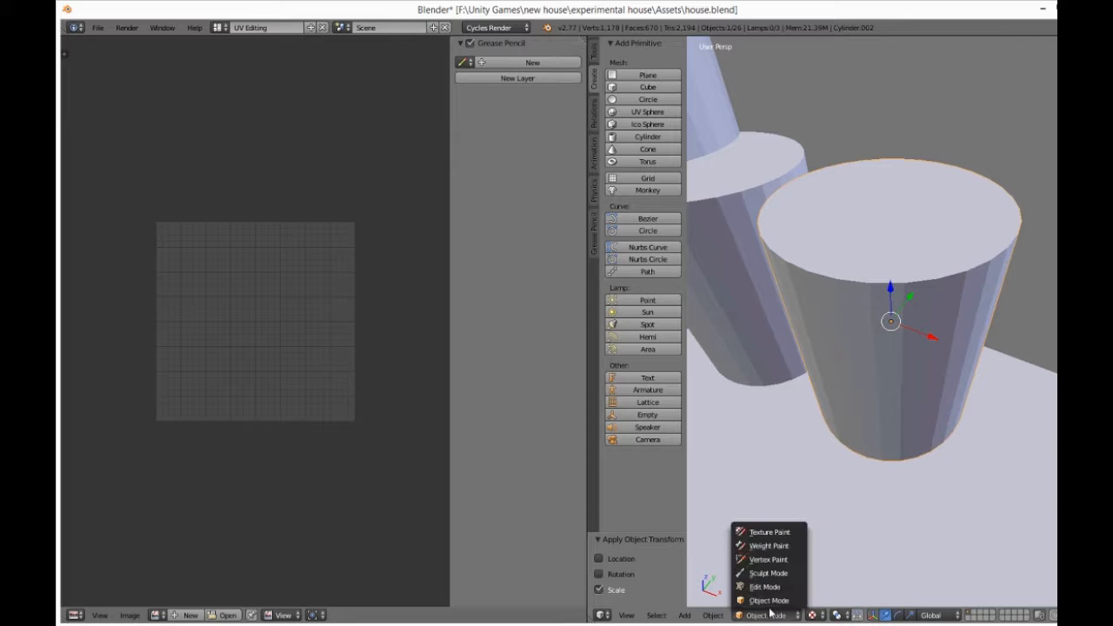
{"action": "left_click", "coordinate": [774, 589]}
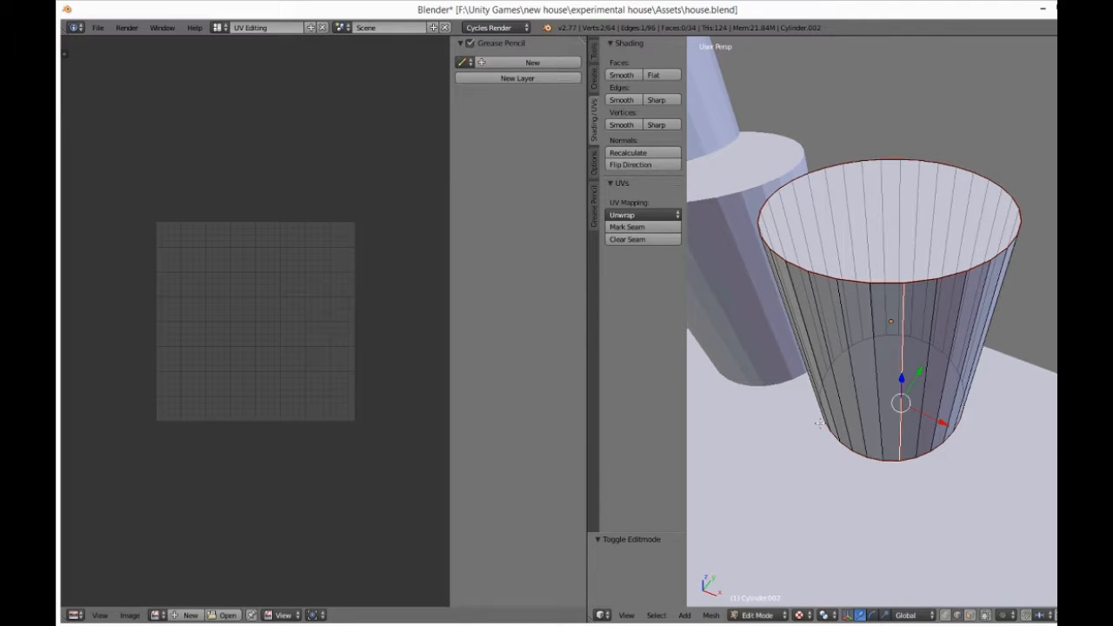
{"action": "key", "text": "a"}
{"action": "key", "text": "a"}
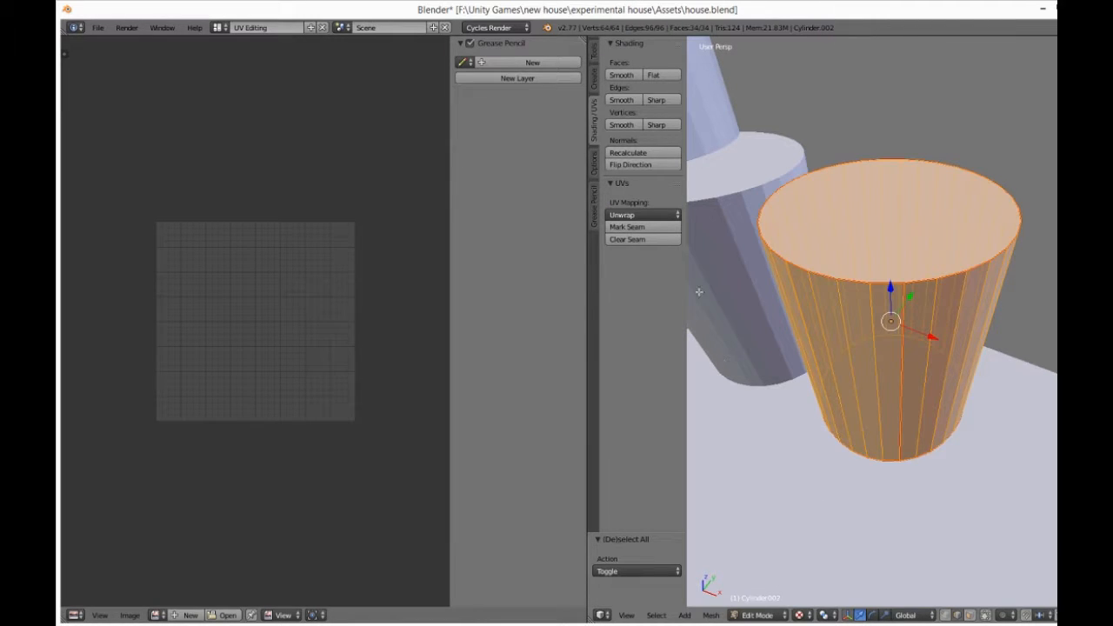
{"action": "left_click", "coordinate": [625, 216]}
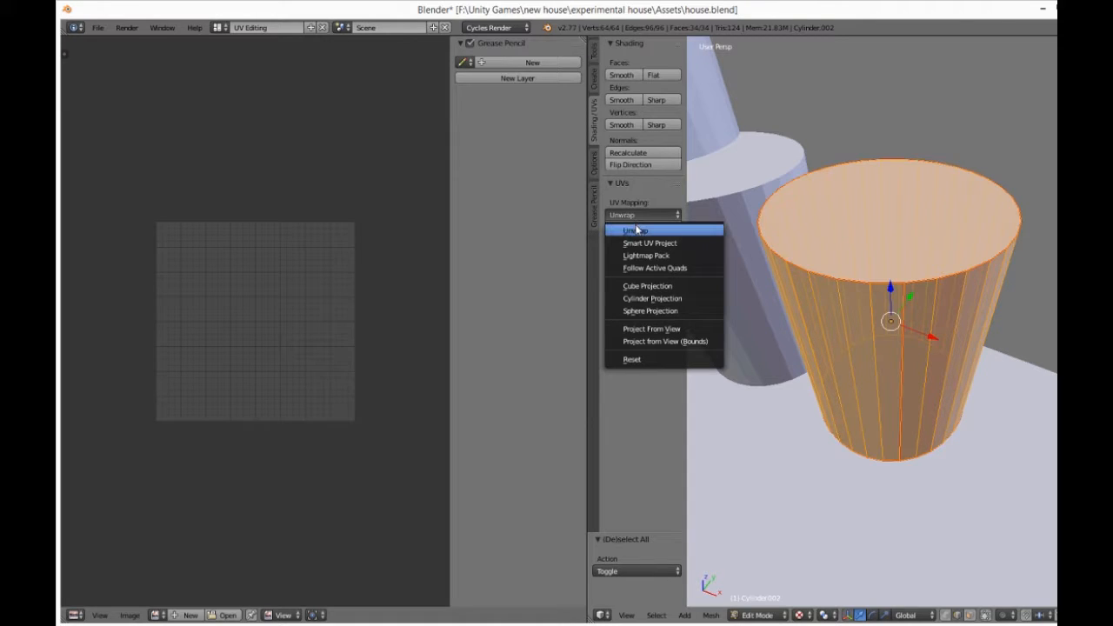
{"action": "left_click", "coordinate": [636, 230]}
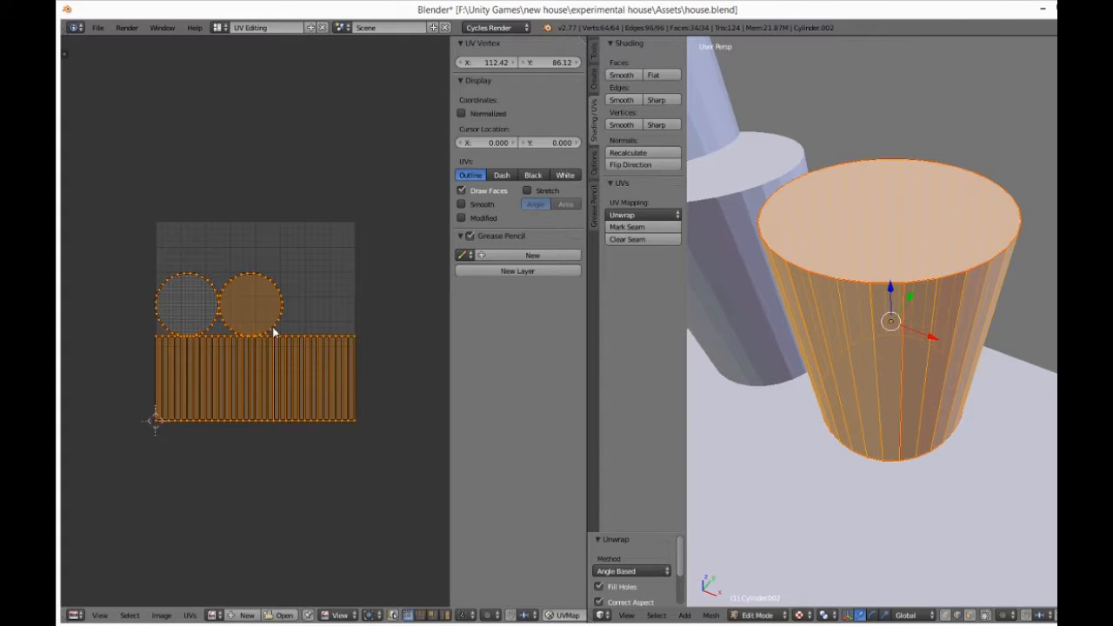
Step: Select both circular cap faces in the UV layout and move them about 0.087 in X and 0.215 in Y, away from the side strip
{"action": "scroll", "coordinate": [250, 331], "scroll_direction": "up", "scroll_amount": 2}
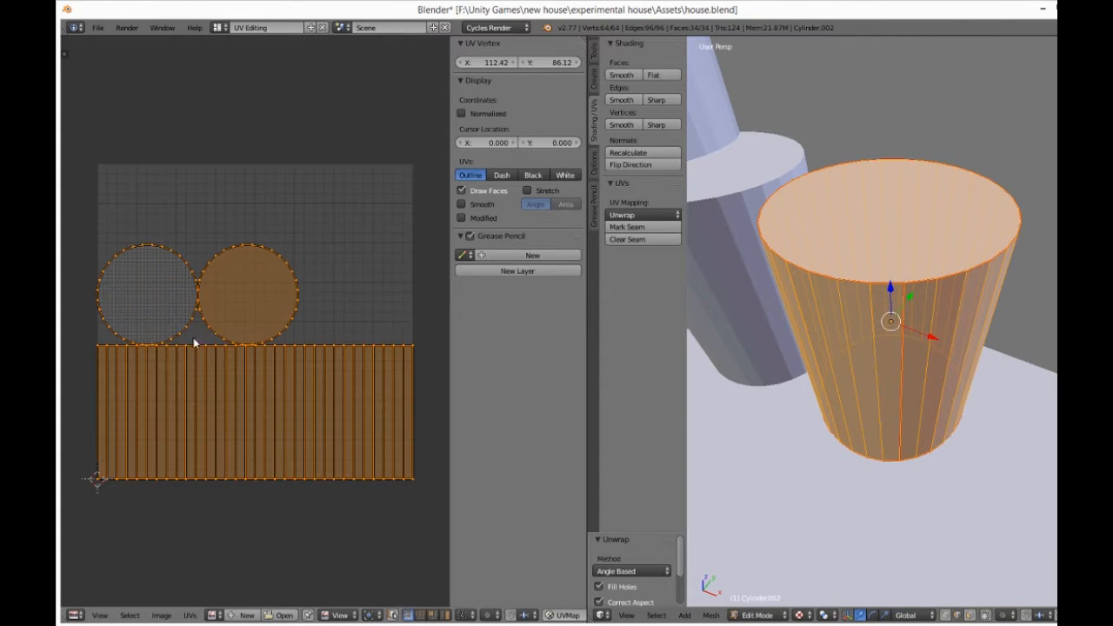
{"action": "left_click", "coordinate": [446, 615]}
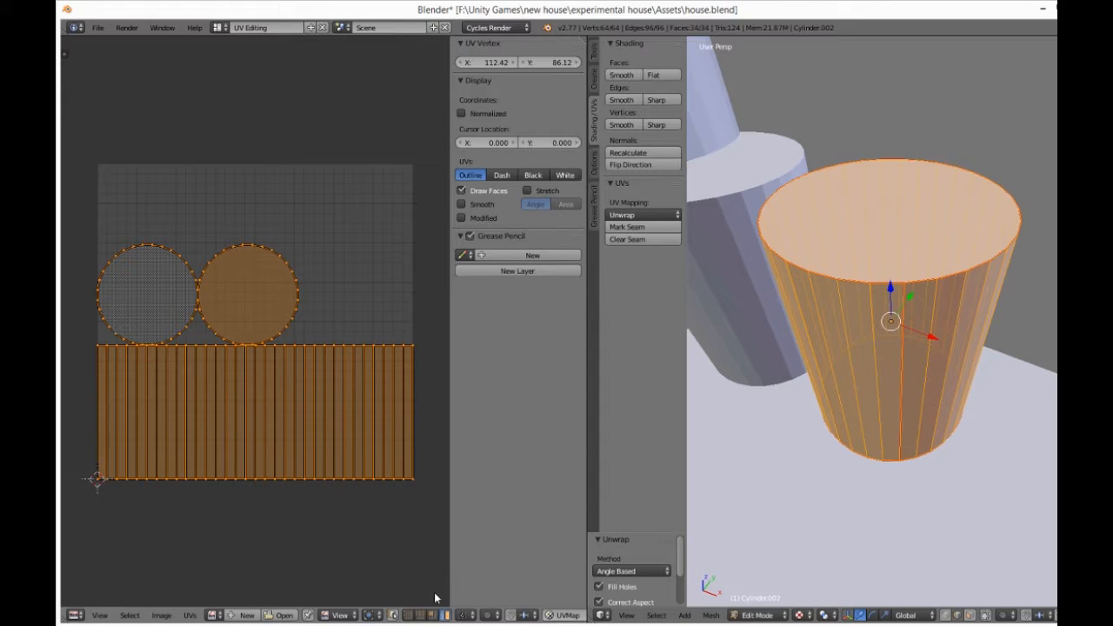
{"action": "right_click", "coordinate": [265, 289]}
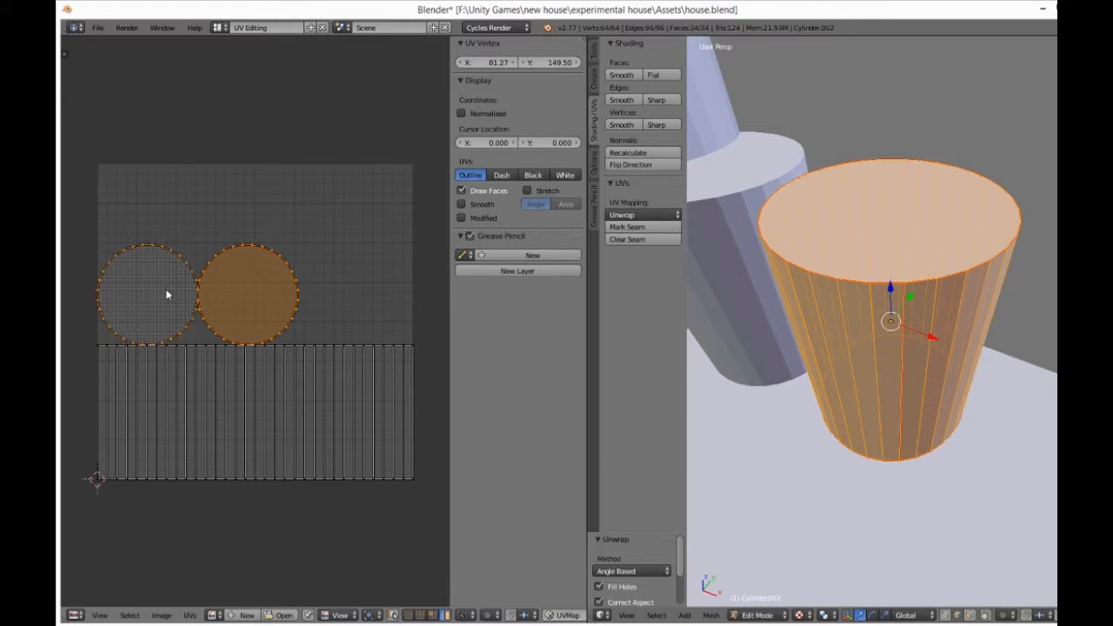
{"action": "left_click", "coordinate": [428, 616]}
{"action": "right_click", "coordinate": [261, 302]}
{"action": "right_click", "coordinate": [137, 290], "text": "shift"}
{"action": "key", "text": "g"}
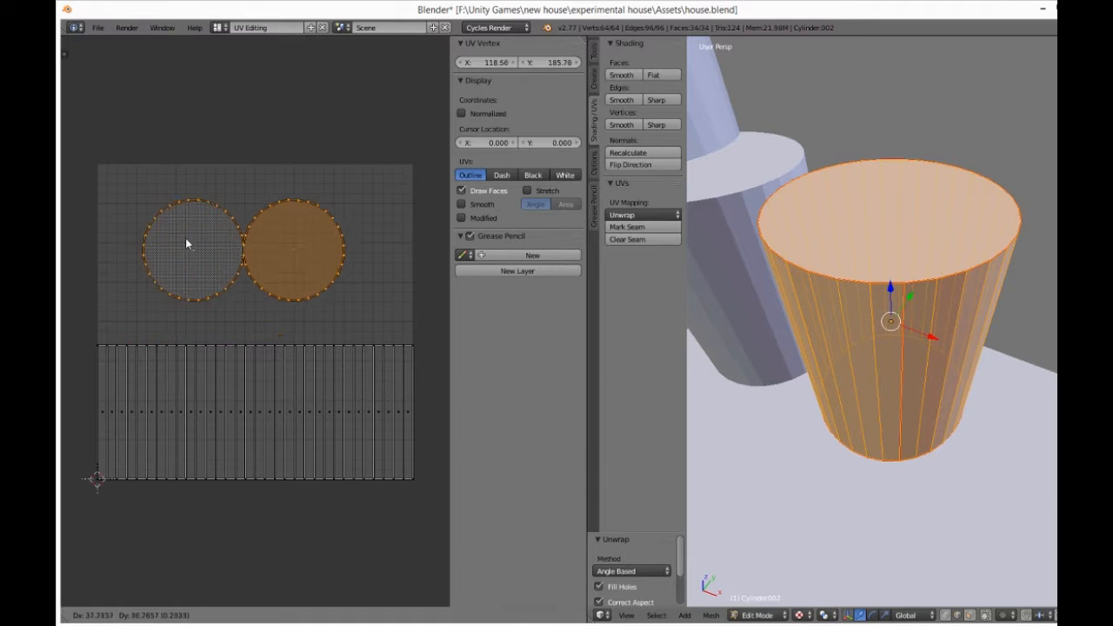
{"action": "left_click", "coordinate": [178, 223]}
Step: Separate the two UV caps by moving the right-hand circle about 0.197 in X and -0.016 in Y
{"action": "right_click", "coordinate": [276, 233]}
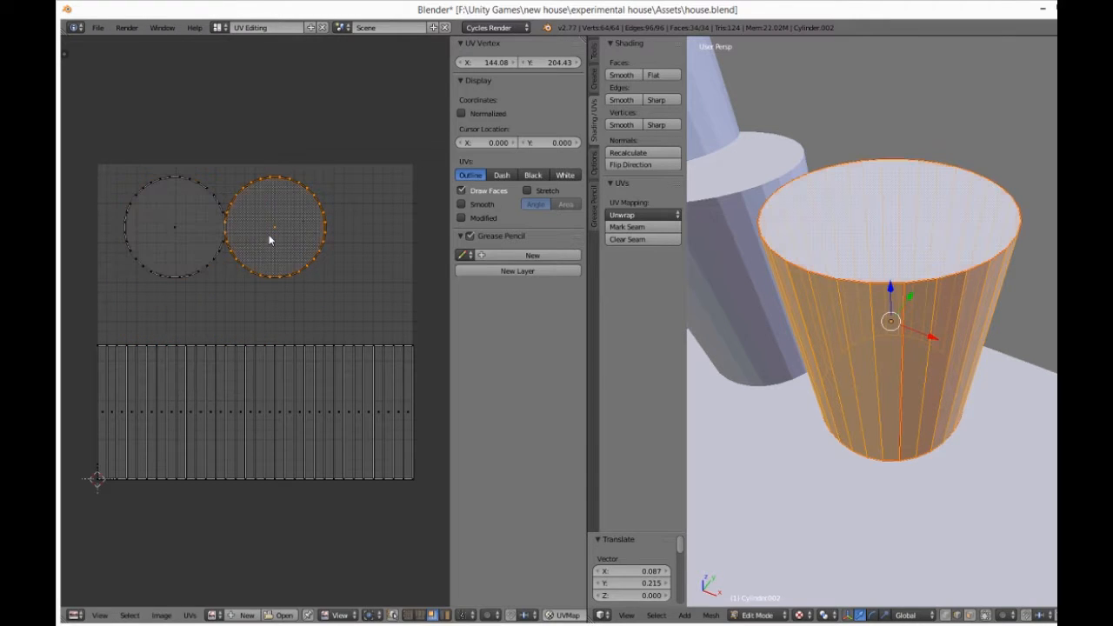
{"action": "key", "text": "g"}
{"action": "left_click", "coordinate": [332, 241]}
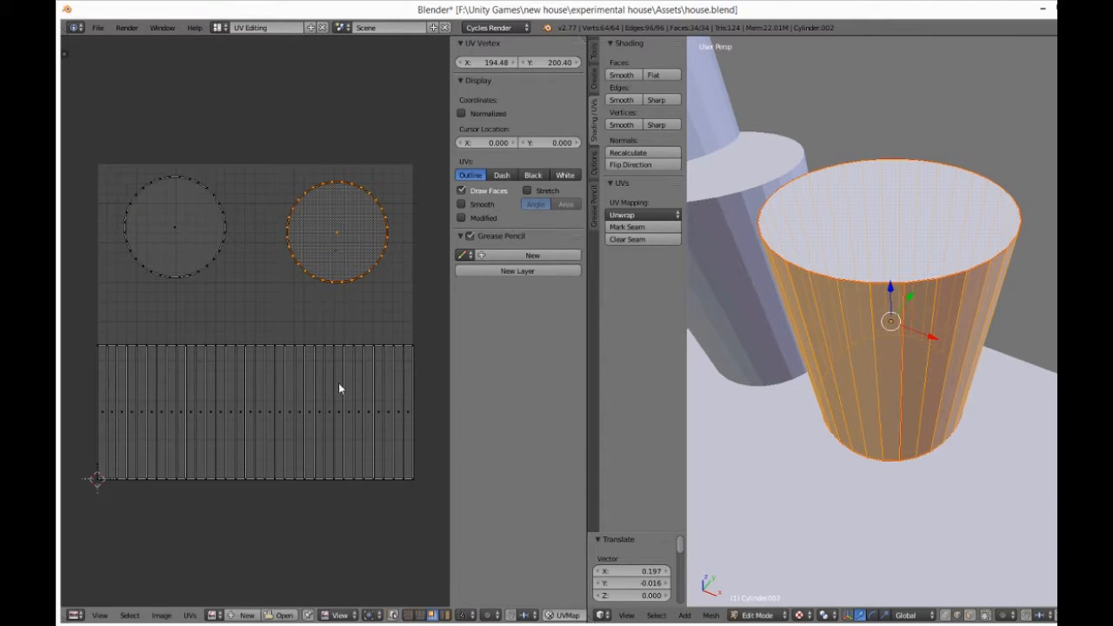
Step: Select the barrel's side-strip faces in the UV layout, scale them to 0.912 and move them 0.004 in X and 0.085 in Y
{"action": "right_click", "coordinate": [330, 417]}
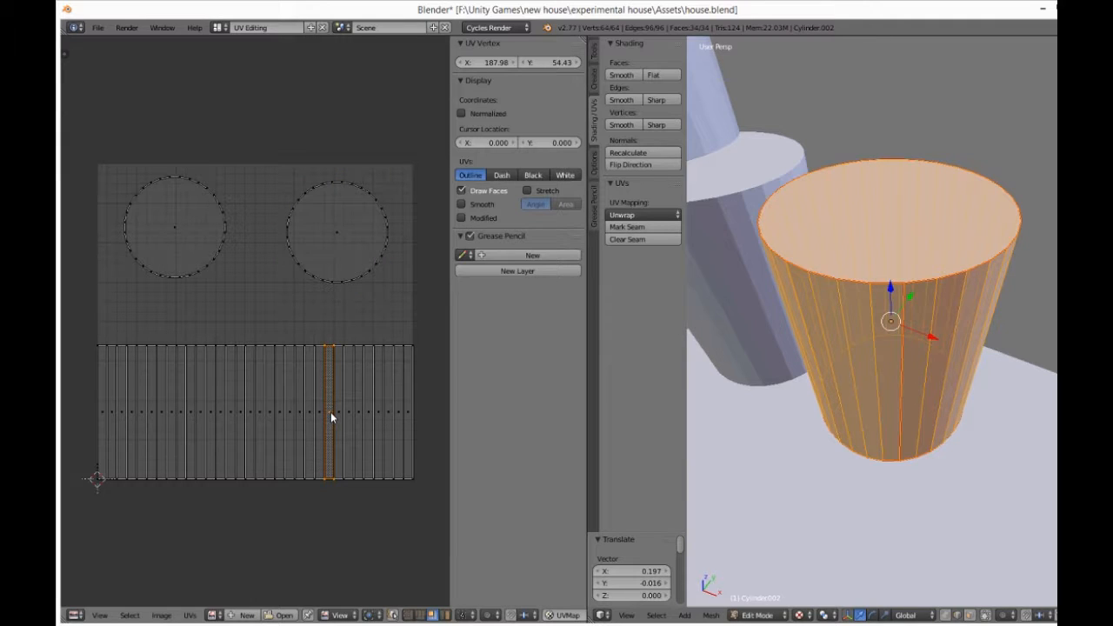
{"action": "key", "text": "ctrl+i"}
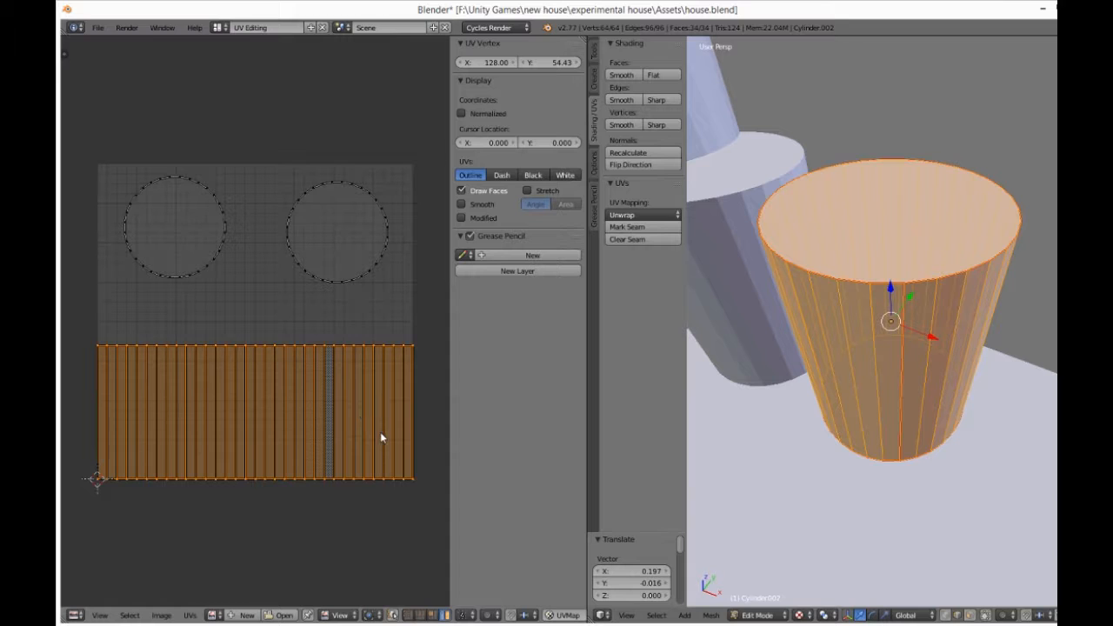
{"action": "key", "text": "s"}
{"action": "left_click", "coordinate": [376, 518]}
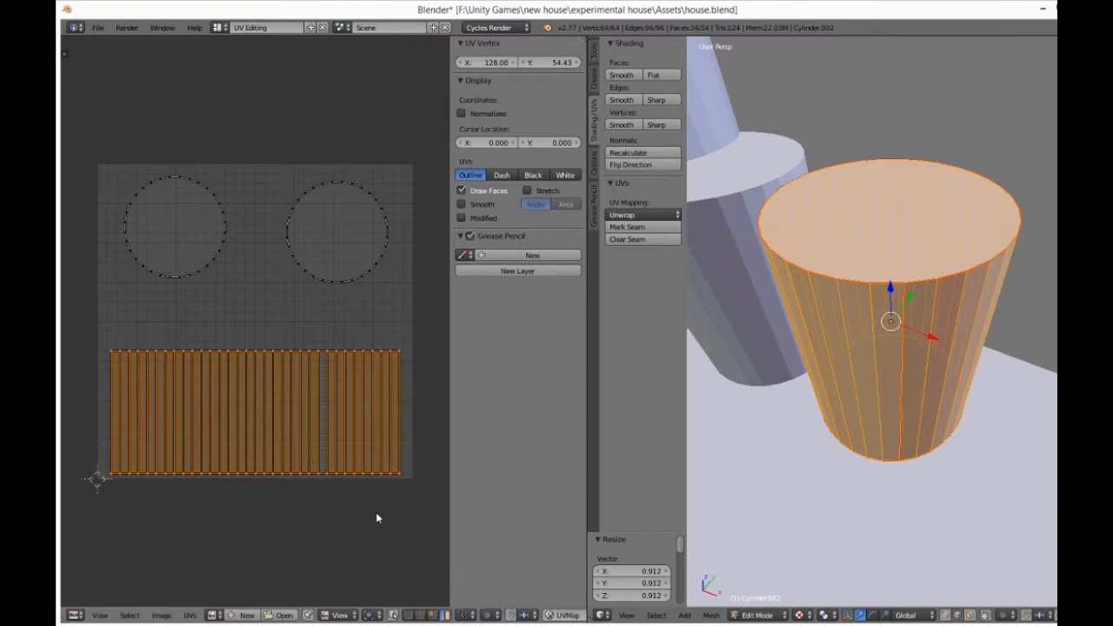
{"action": "key", "text": "g"}
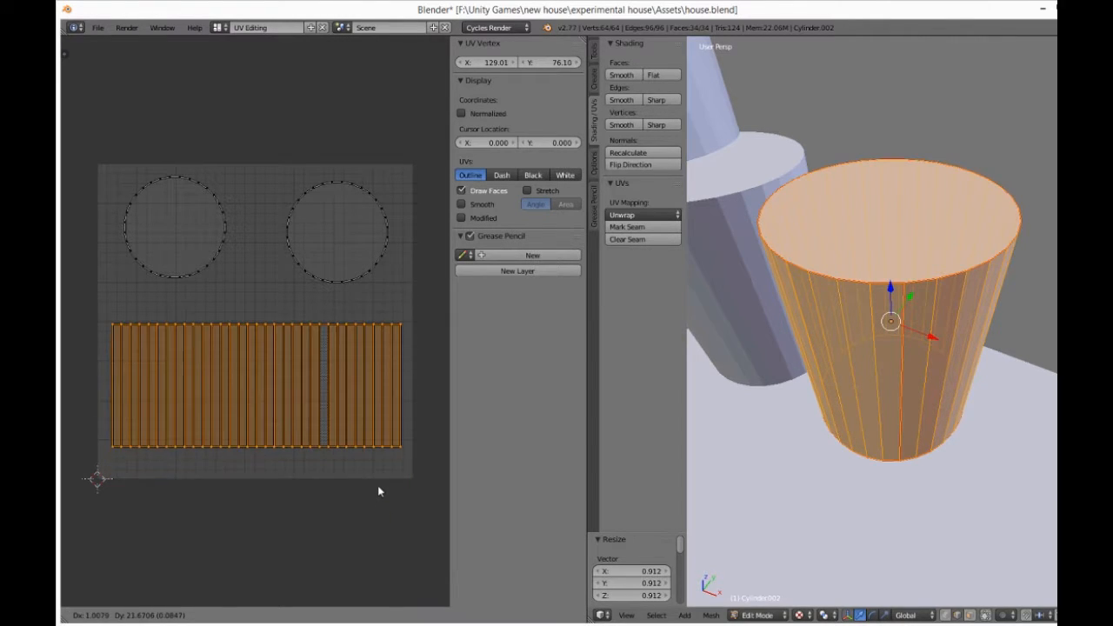
{"action": "left_click", "coordinate": [378, 489]}
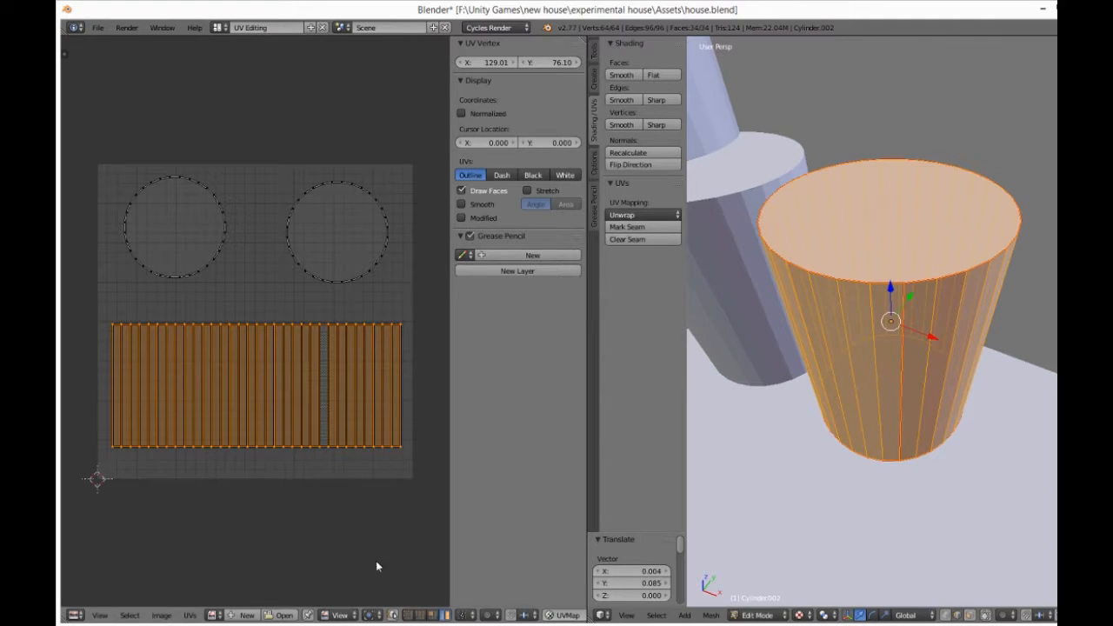
Step: Start exporting the UV layout and choose the folder F:\3d stuff\Blender\test as its destination
{"action": "left_click", "coordinate": [192, 615]}
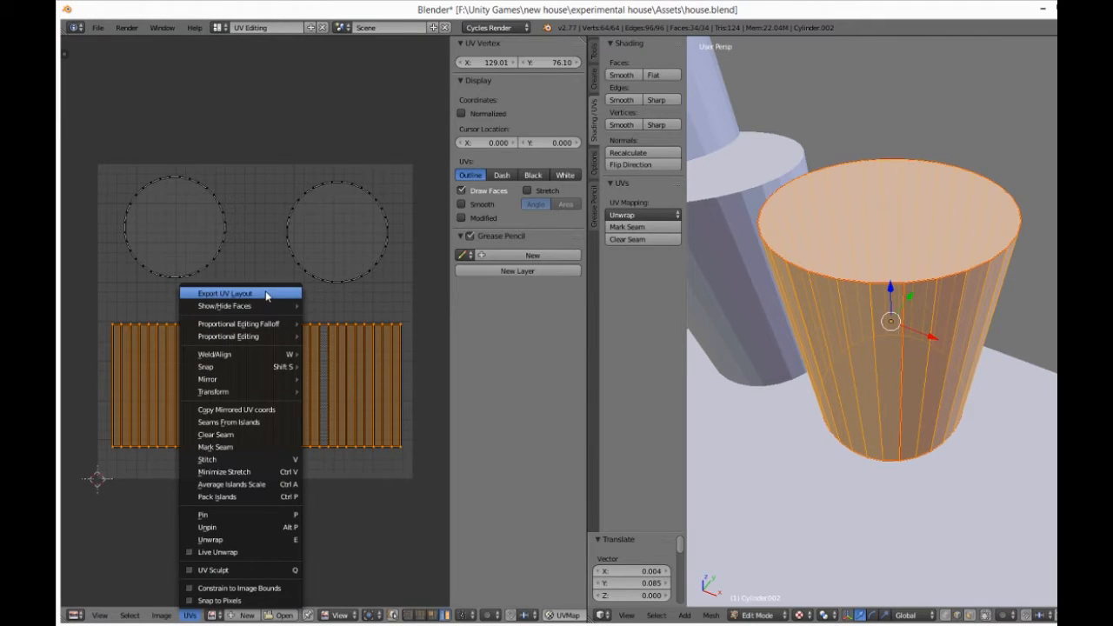
{"action": "left_click", "coordinate": [230, 293]}
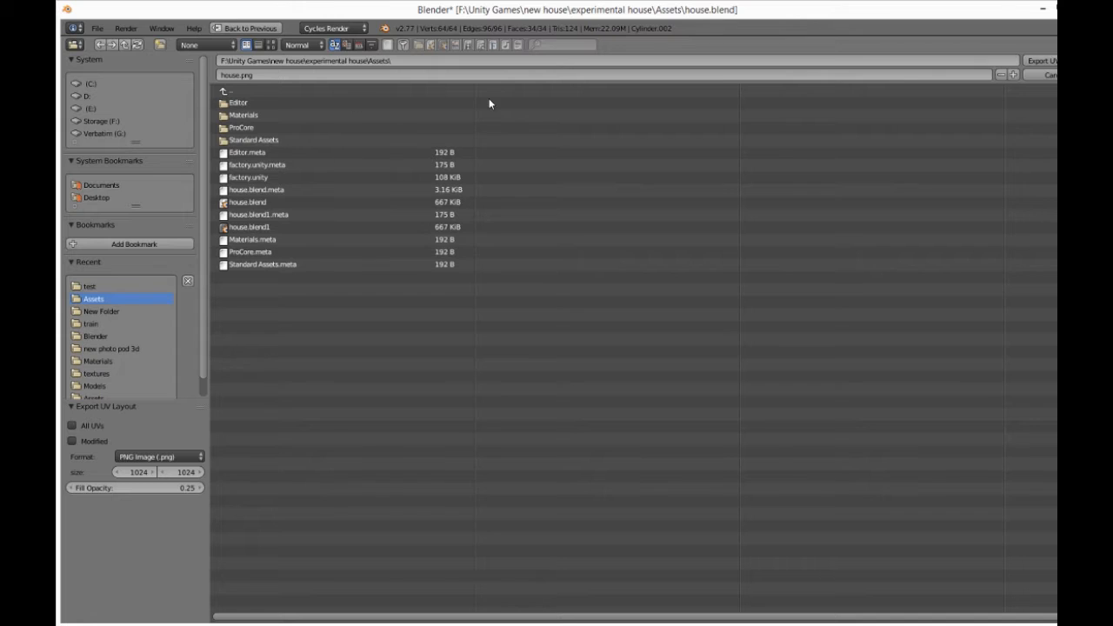
{"action": "left_click", "coordinate": [123, 45]}
{"action": "left_click", "coordinate": [123, 45]}
{"action": "left_click", "coordinate": [123, 45]}
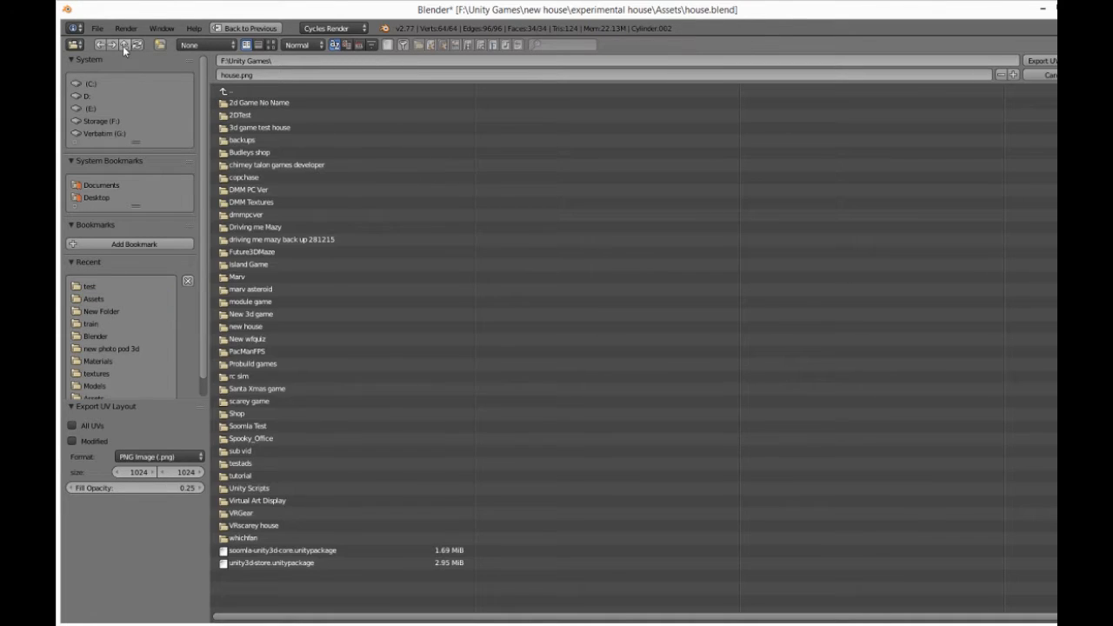
{"action": "left_click", "coordinate": [122, 45]}
{"action": "left_click", "coordinate": [230, 112]}
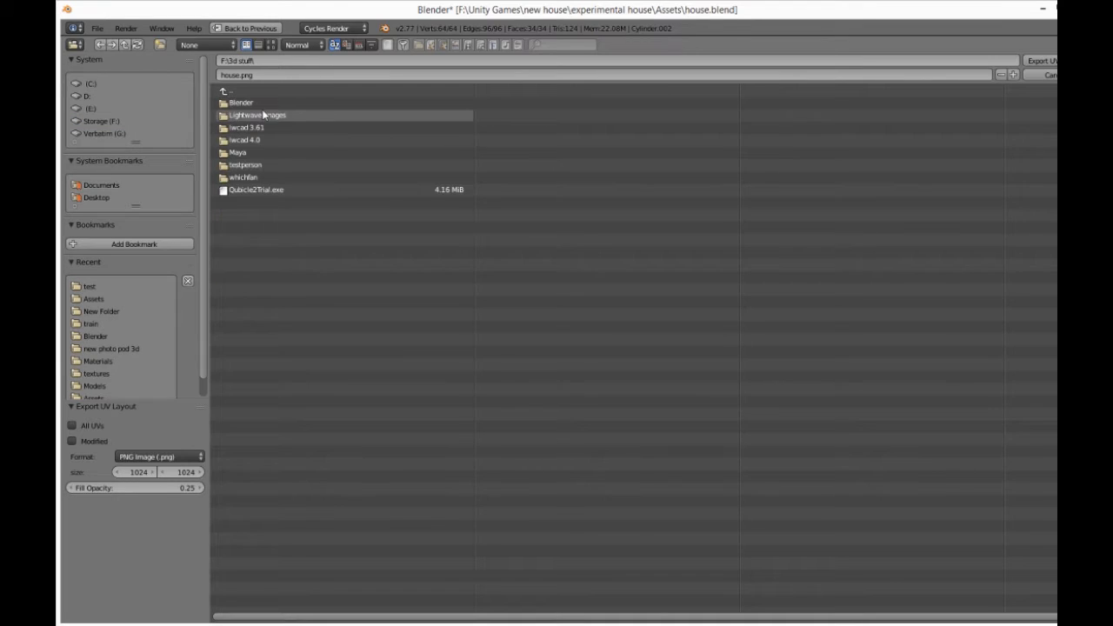
{"action": "left_click", "coordinate": [248, 102]}
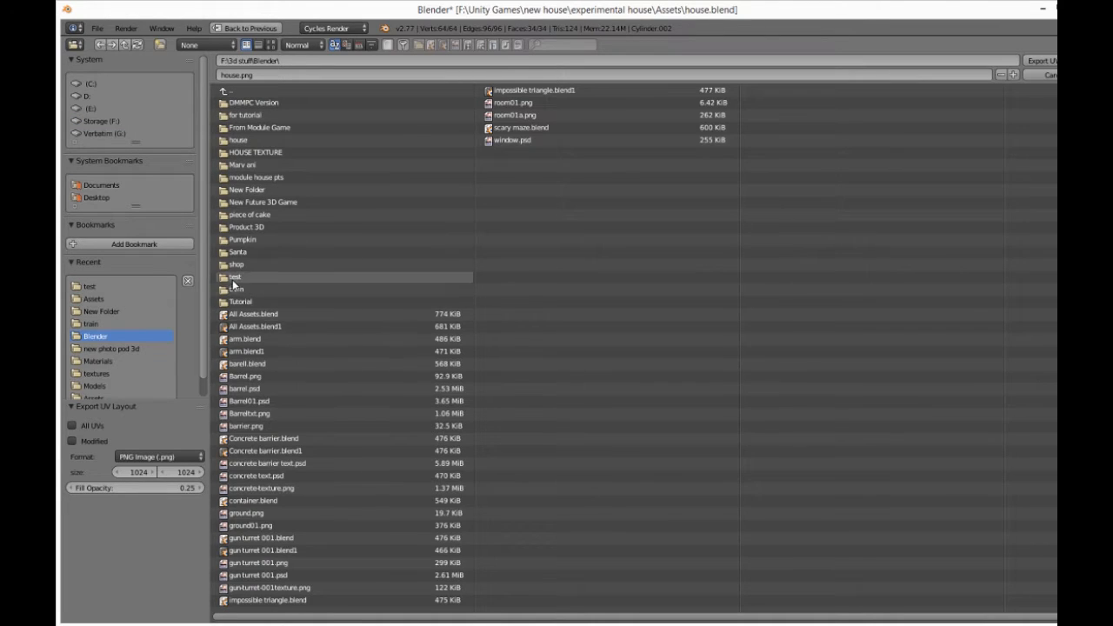
{"action": "left_click", "coordinate": [233, 278]}
Step: Name the UV layout image barreluv.png and export it at 1024 × 1024 as a PNG
{"action": "left_click", "coordinate": [234, 75]}
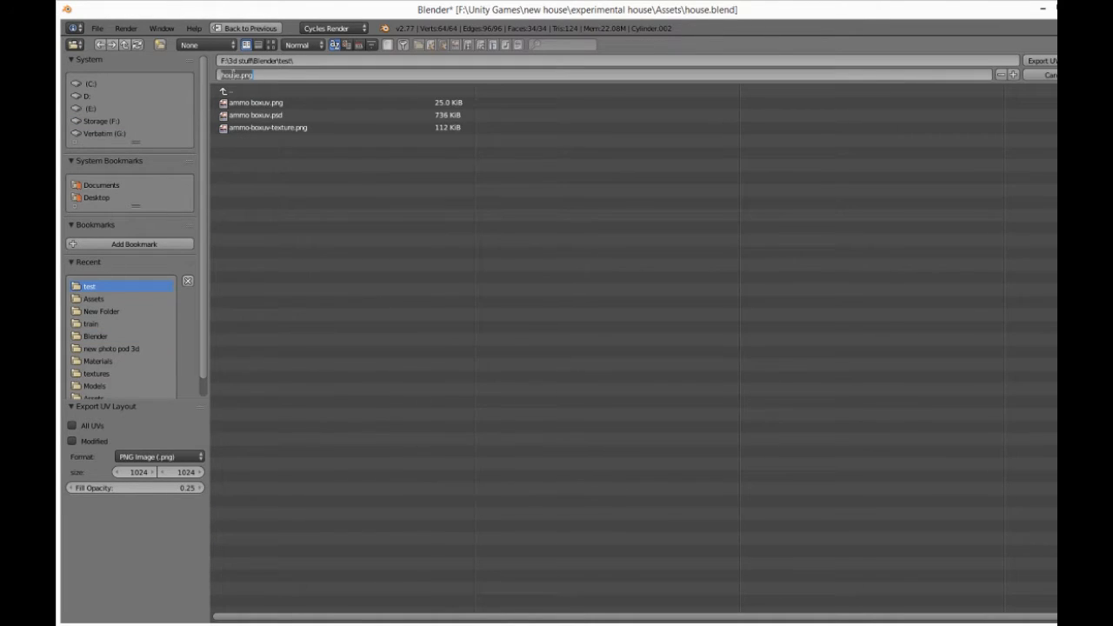
{"action": "left_click", "coordinate": [236, 75]}
{"action": "key", "text": "Return"}
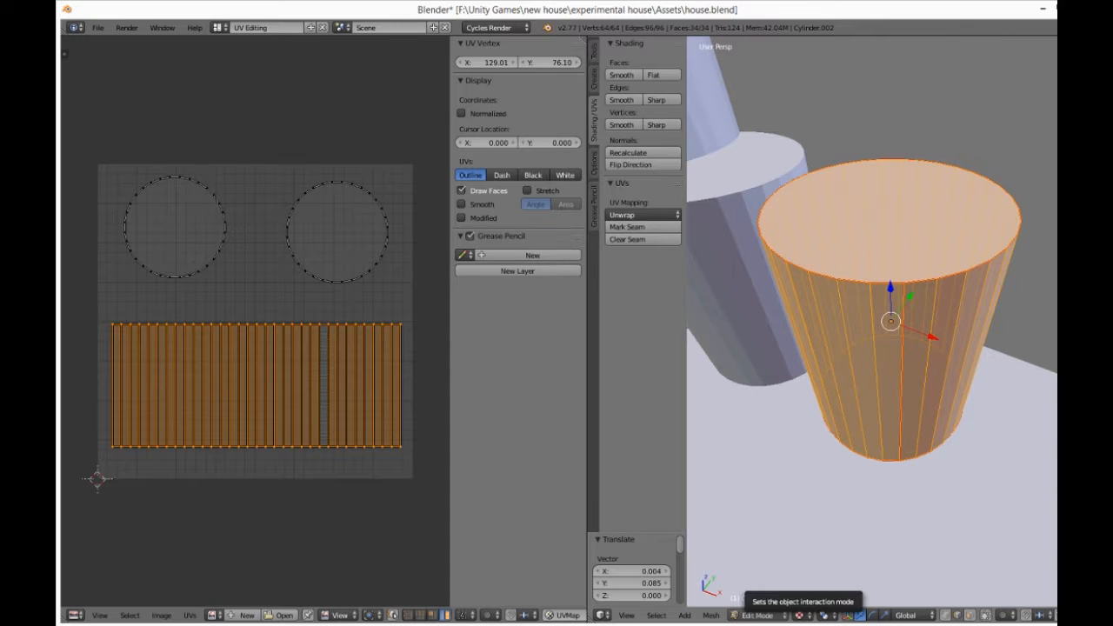
Step: Switch to Photoshop and open barreluv.png from the test folder
{"action": "mouse_move", "coordinate": [337, 625]}
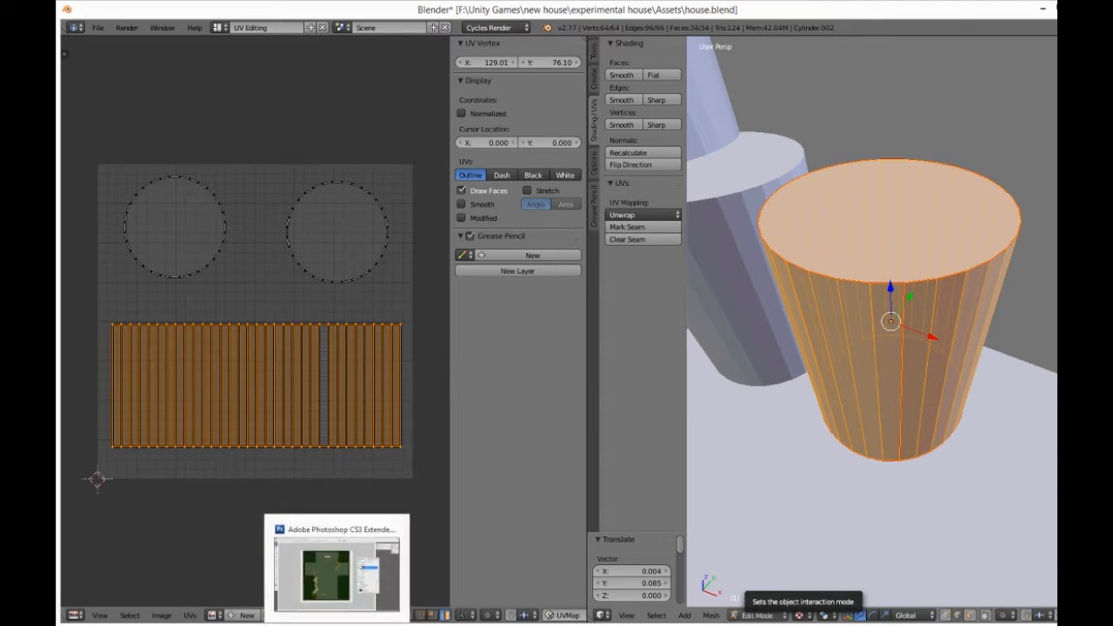
{"action": "left_click", "coordinate": [337, 578]}
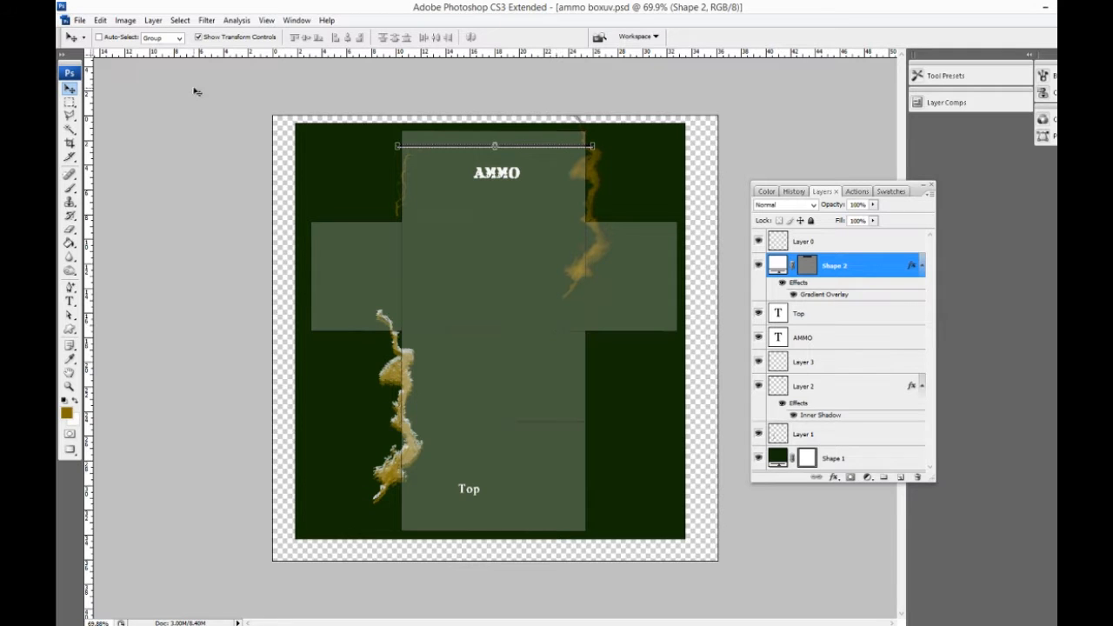
{"action": "left_click", "coordinate": [80, 21]}
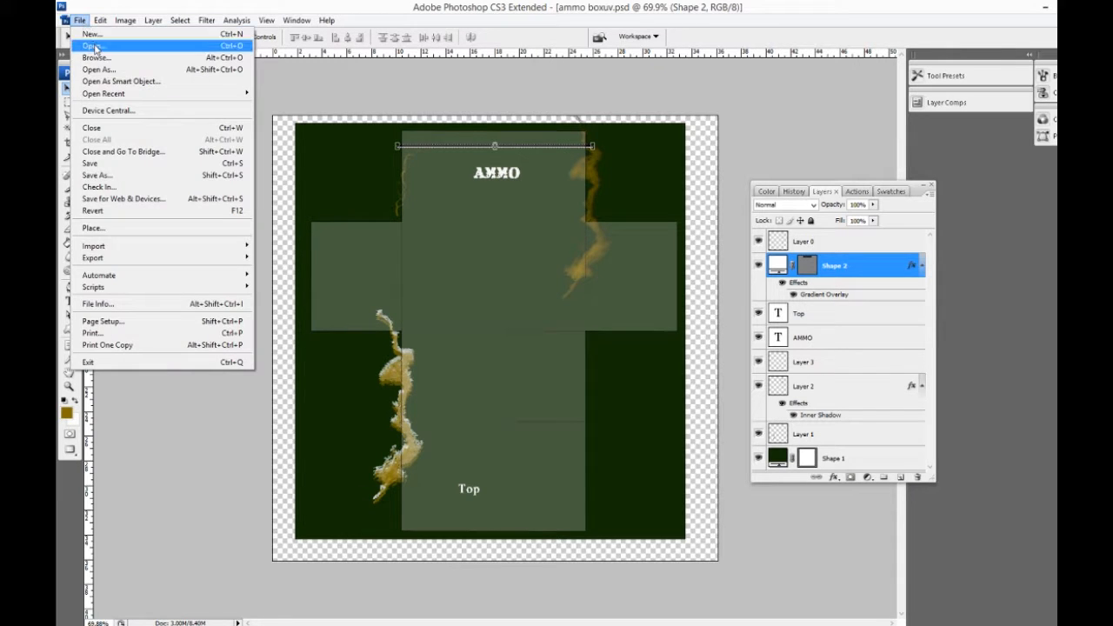
{"action": "left_click", "coordinate": [94, 45]}
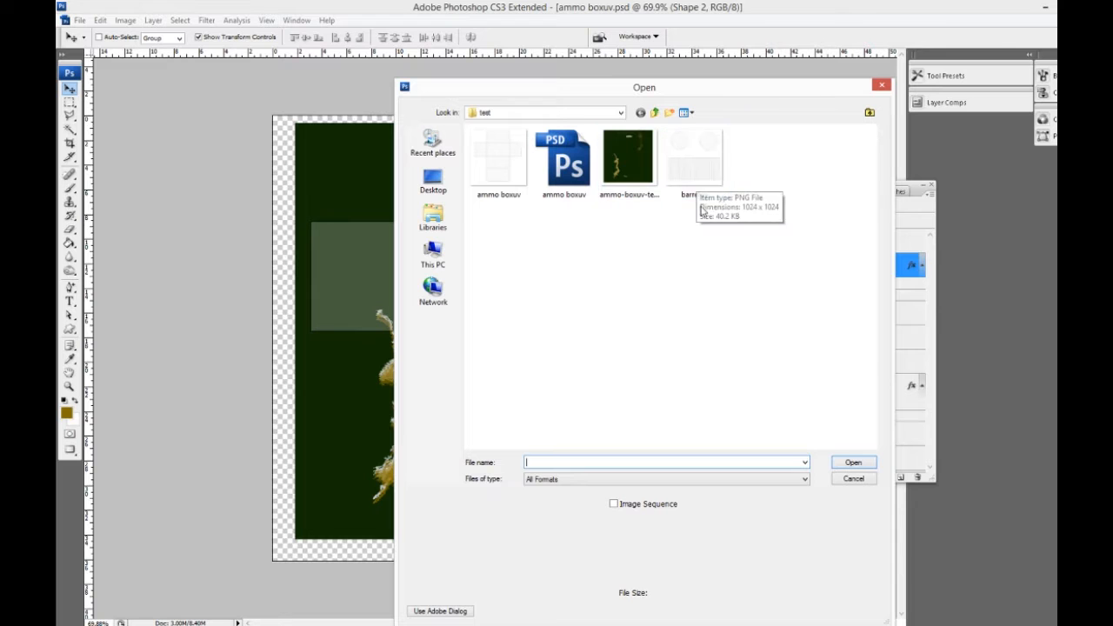
{"action": "left_click", "coordinate": [693, 165]}
{"action": "left_click", "coordinate": [861, 464]}
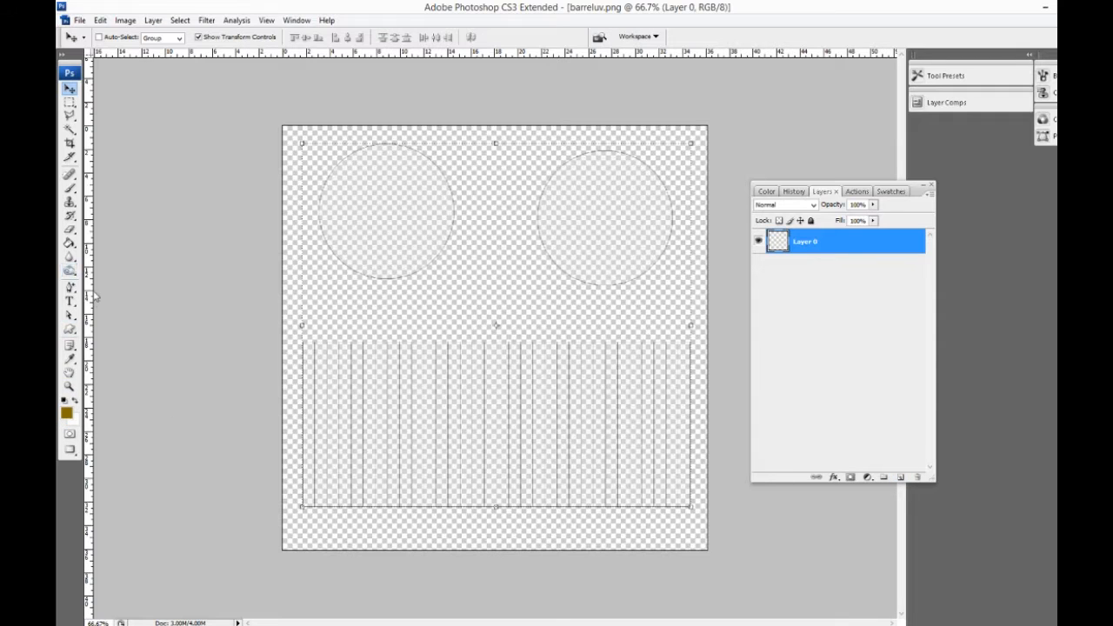
Step: Draw a filled rectangle slightly larger than the barrel's side strip and place its layer below the UV outline layer
{"action": "left_click", "coordinate": [71, 332]}
{"action": "left_click_drag", "start_coordinate": [74, 335], "coordinate": [109, 328]}
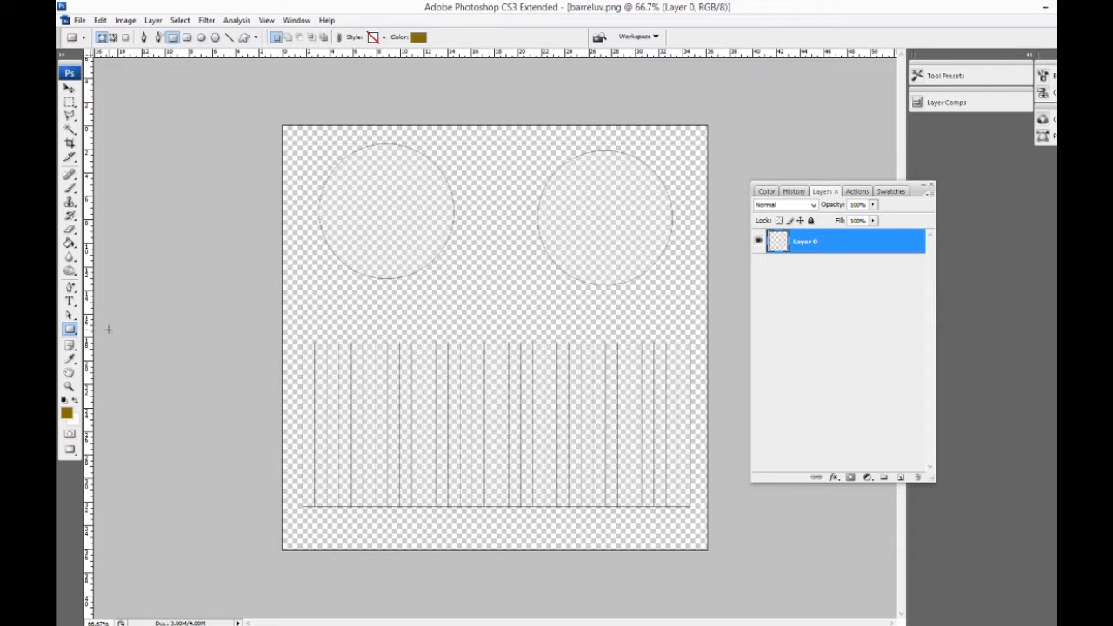
{"action": "left_click_drag", "start_coordinate": [290, 331], "coordinate": [697, 516]}
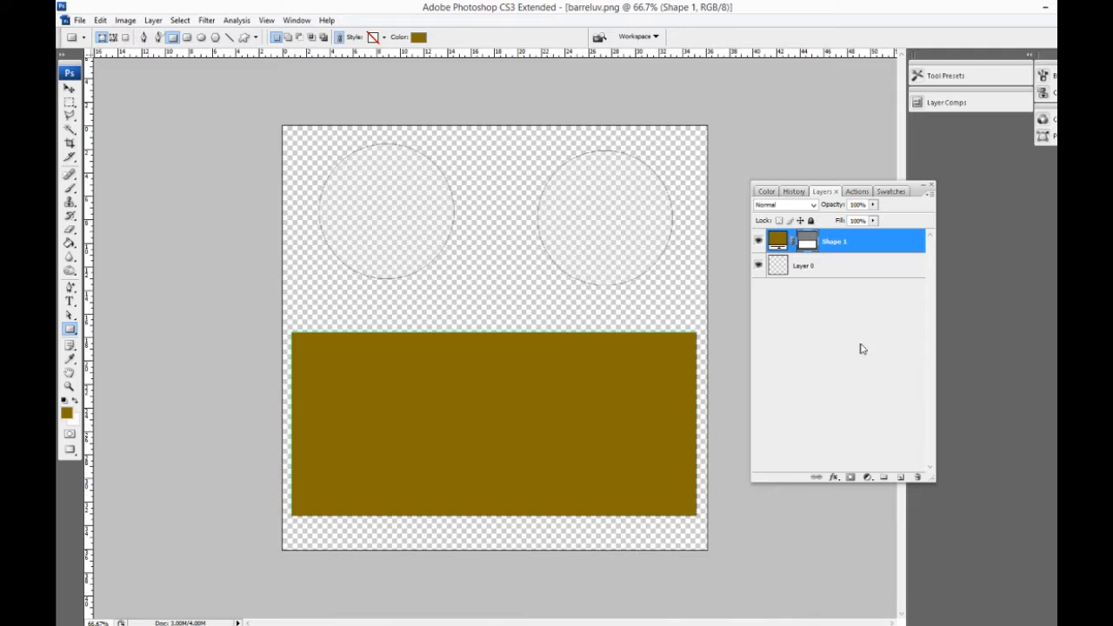
{"action": "left_click_drag", "start_coordinate": [862, 240], "coordinate": [871, 308]}
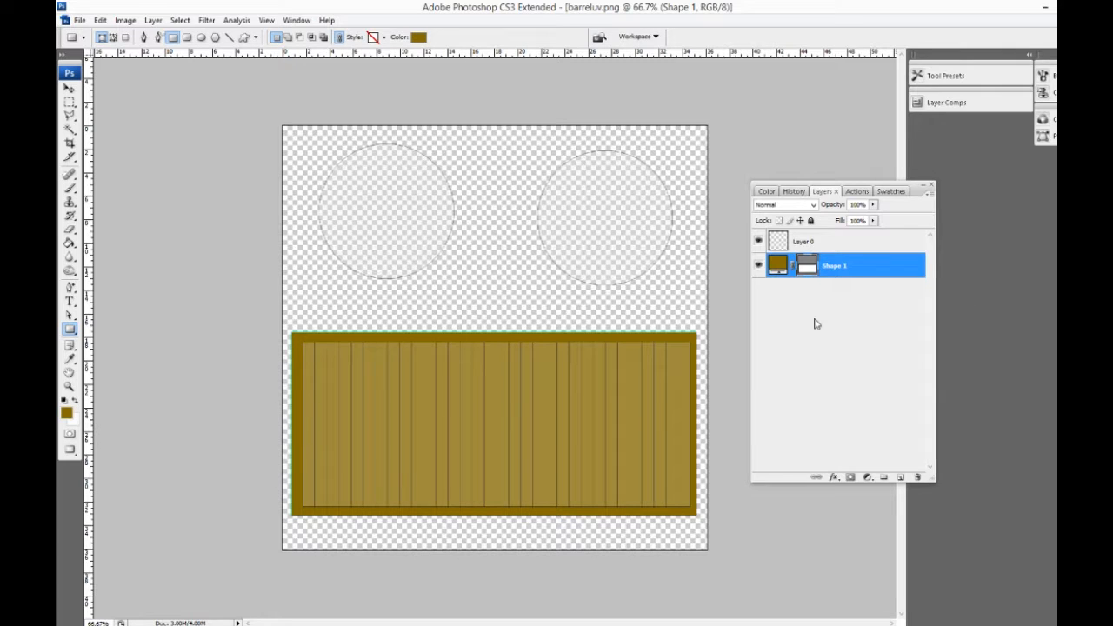
Step: Change the side-strip rectangle's fill colour to dark grey #4c4d4c
{"action": "key", "text": "i"}
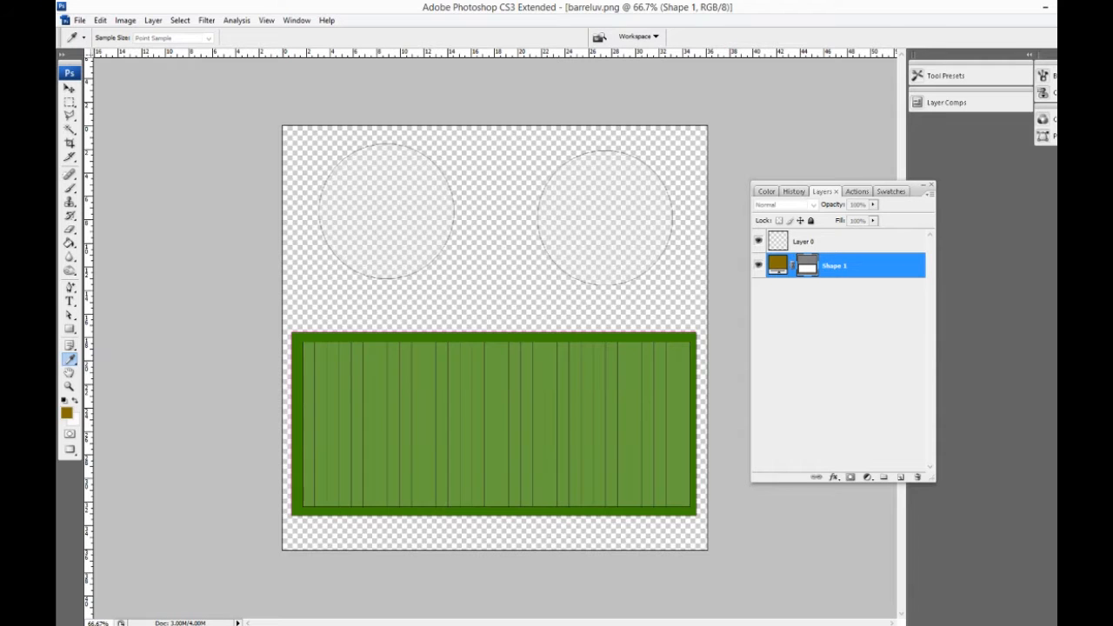
{"action": "left_click_drag", "start_coordinate": [423, 199], "coordinate": [318, 70]}
{"action": "left_click_drag", "start_coordinate": [110, 165], "coordinate": [112, 200]}
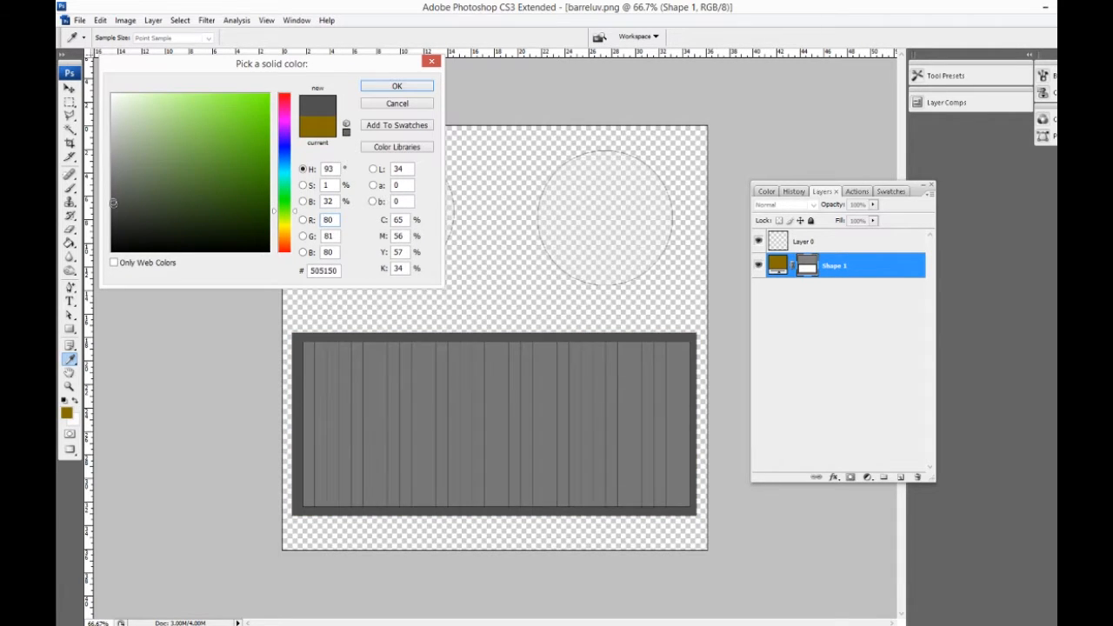
{"action": "left_click", "coordinate": [396, 86]}
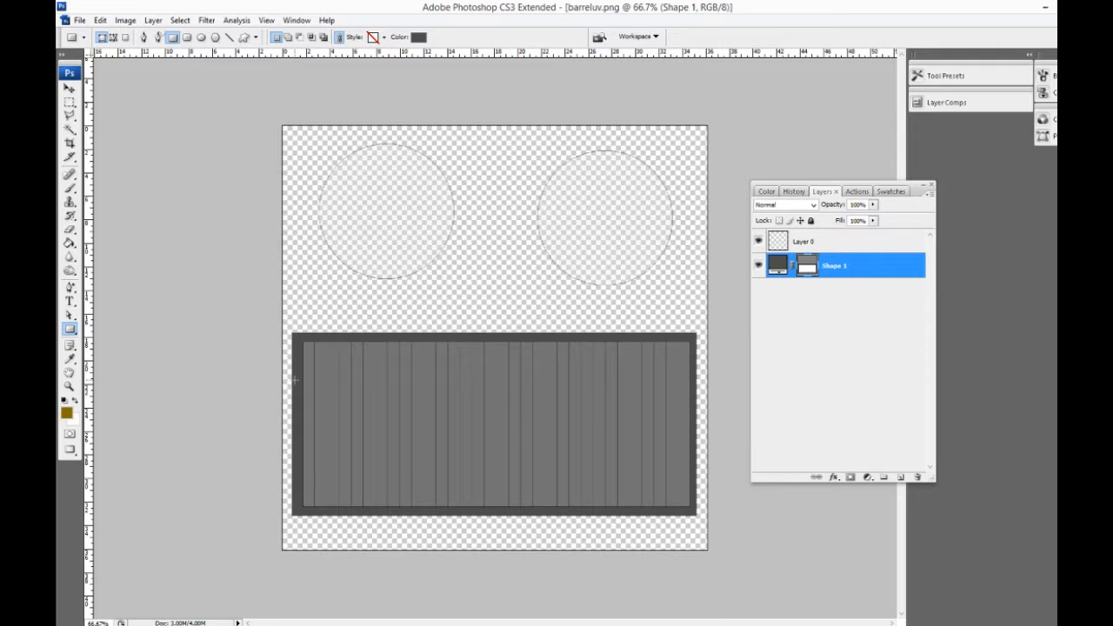
Step: Draw a thin horizontal rectangle across the upper part of the side strip, keeping the same dark grey fill
{"action": "left_click_drag", "start_coordinate": [295, 380], "coordinate": [699, 392]}
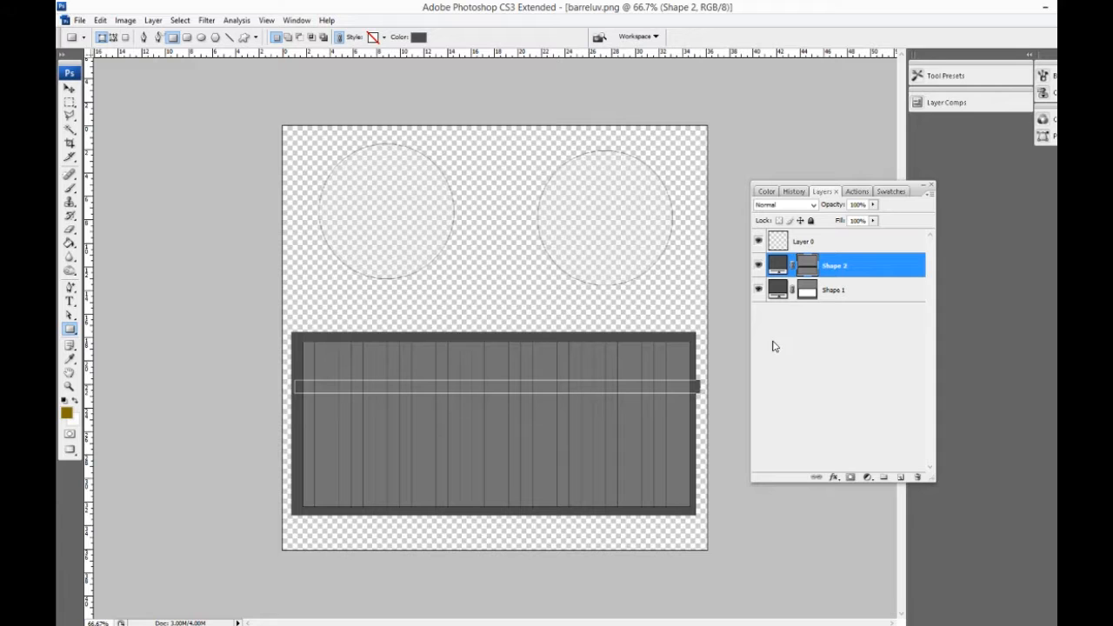
{"action": "double_click", "coordinate": [778, 265]}
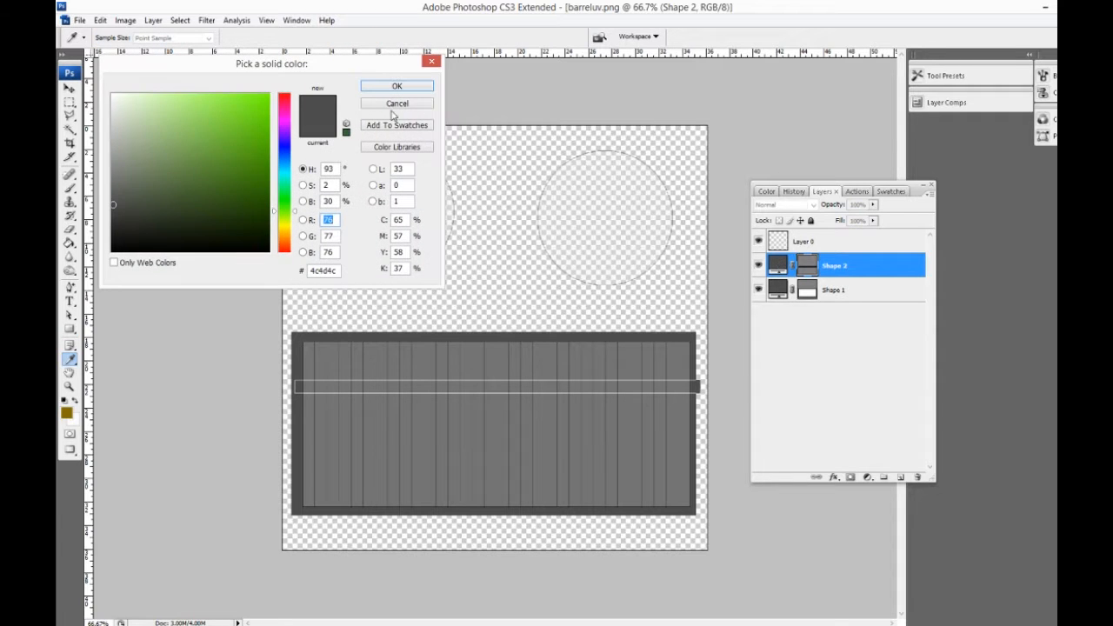
{"action": "left_click", "coordinate": [393, 103]}
Step: Add a linear Gradient Overlay to the thin band's layer and display its settings
{"action": "right_click", "coordinate": [851, 277]}
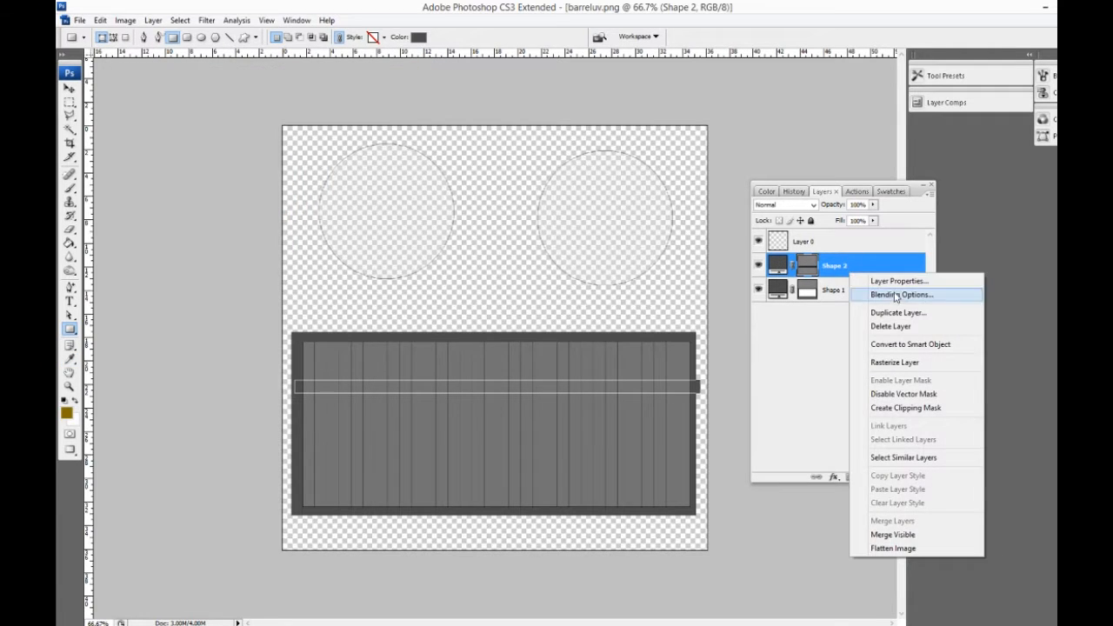
{"action": "left_click", "coordinate": [901, 295]}
{"action": "left_click_drag", "start_coordinate": [391, 227], "coordinate": [266, 35]}
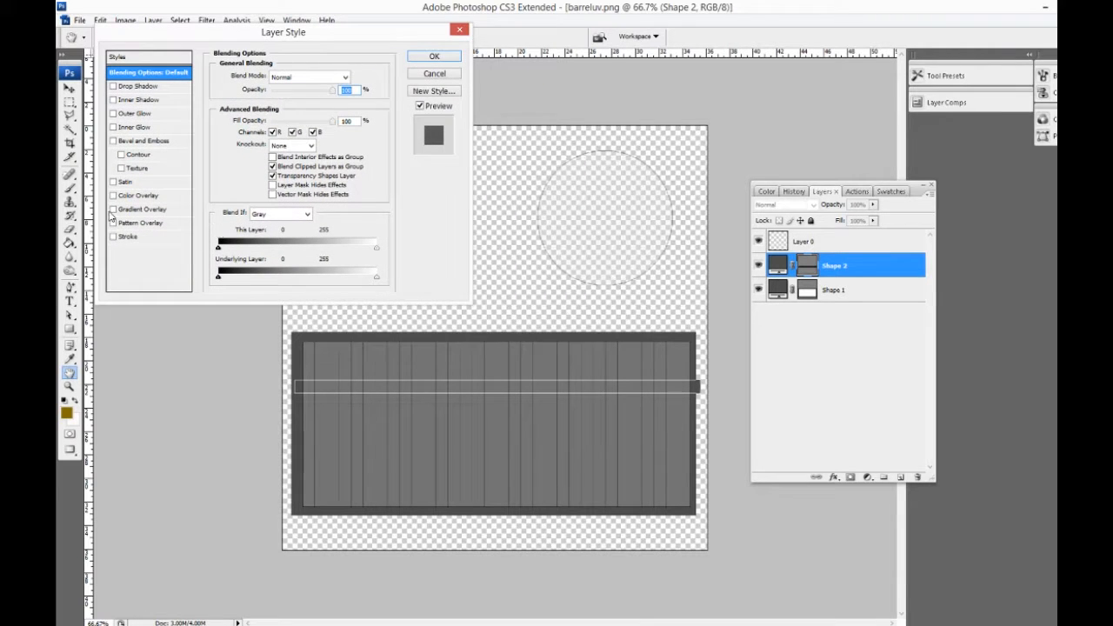
{"action": "left_click", "coordinate": [113, 209]}
{"action": "left_click", "coordinate": [139, 211]}
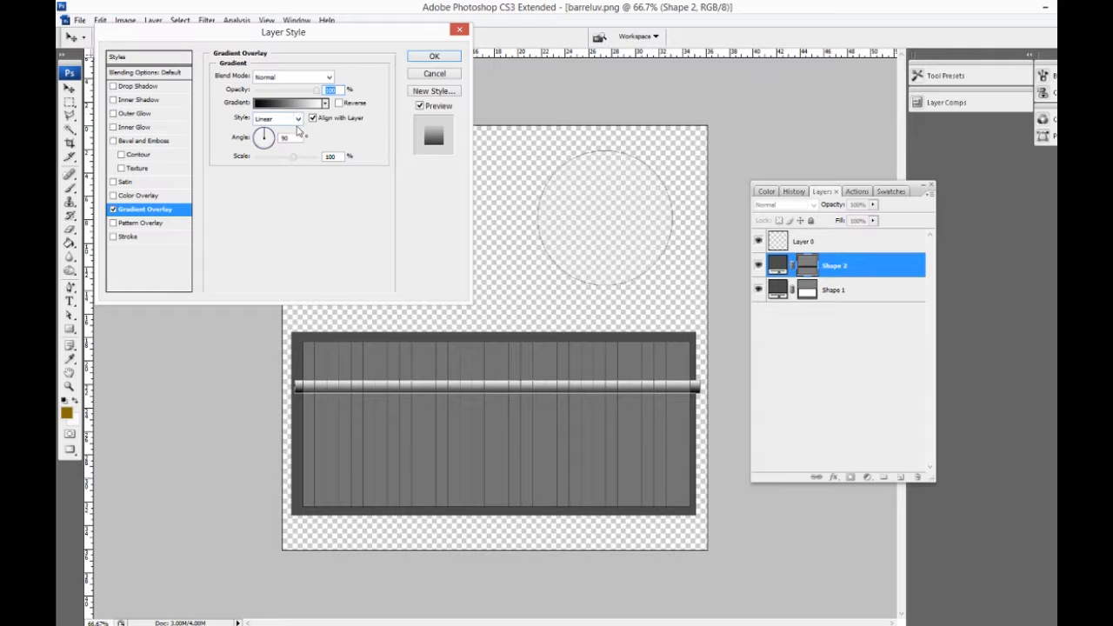
Step: Edit the band's overlay gradient by moving the black stop to 56% and the white stop to 89%
{"action": "left_click", "coordinate": [294, 103]}
{"action": "left_click_drag", "start_coordinate": [447, 237], "coordinate": [669, 15]}
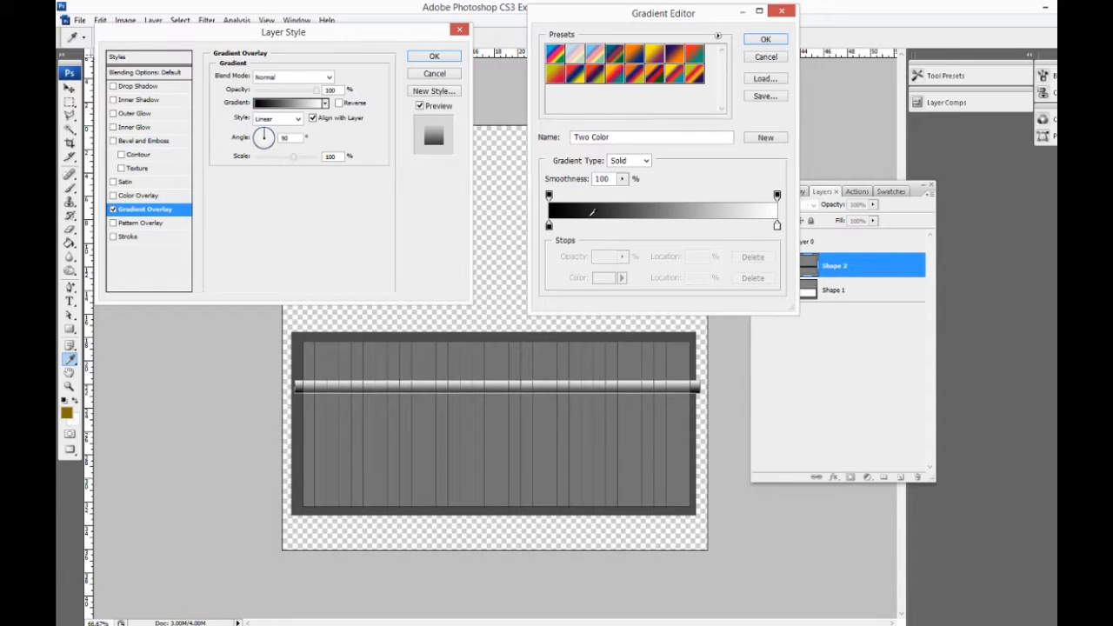
{"action": "left_click_drag", "start_coordinate": [548, 227], "coordinate": [650, 227]}
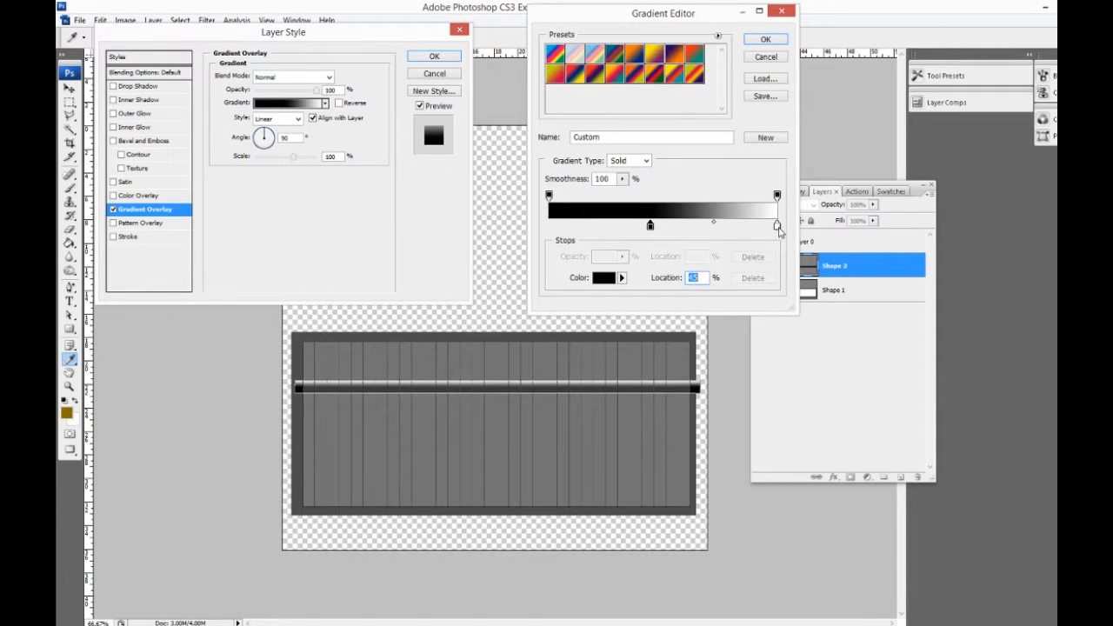
{"action": "left_click_drag", "start_coordinate": [776, 226], "coordinate": [754, 236]}
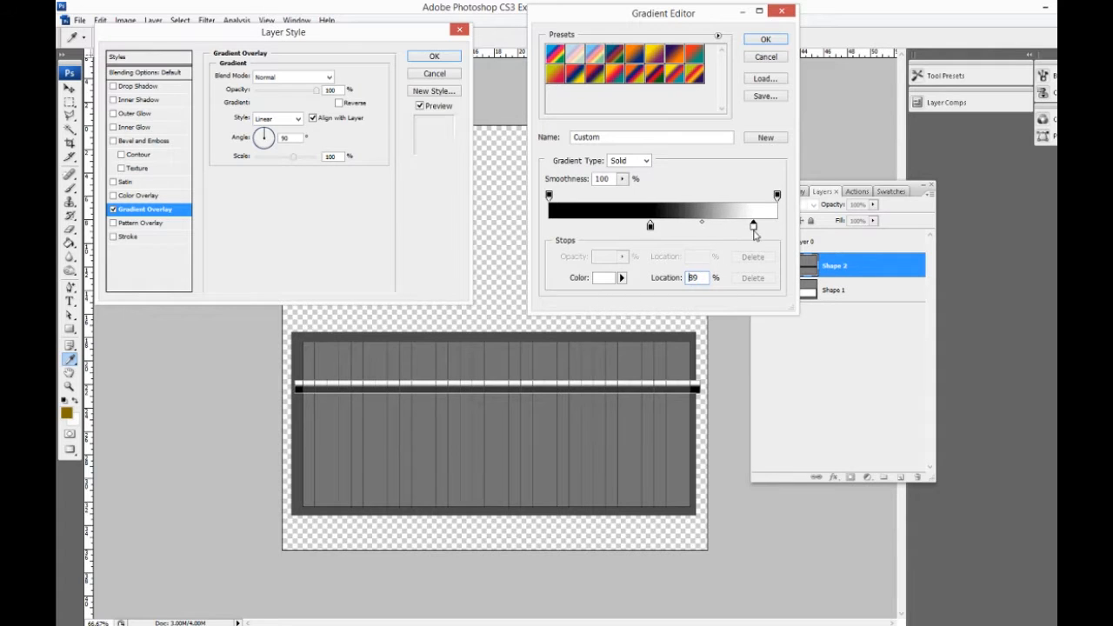
{"action": "left_click_drag", "start_coordinate": [650, 230], "coordinate": [678, 231]}
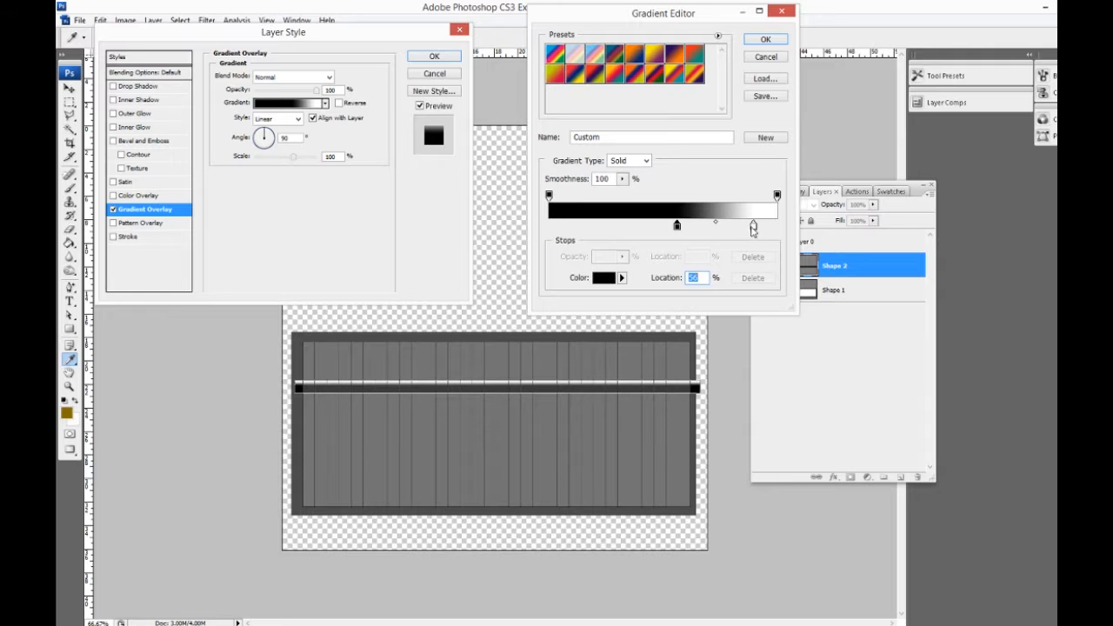
Step: Recolour the overlay gradient's white stop to mid grey #949494 and apply the band's layer style
{"action": "double_click", "coordinate": [753, 228]}
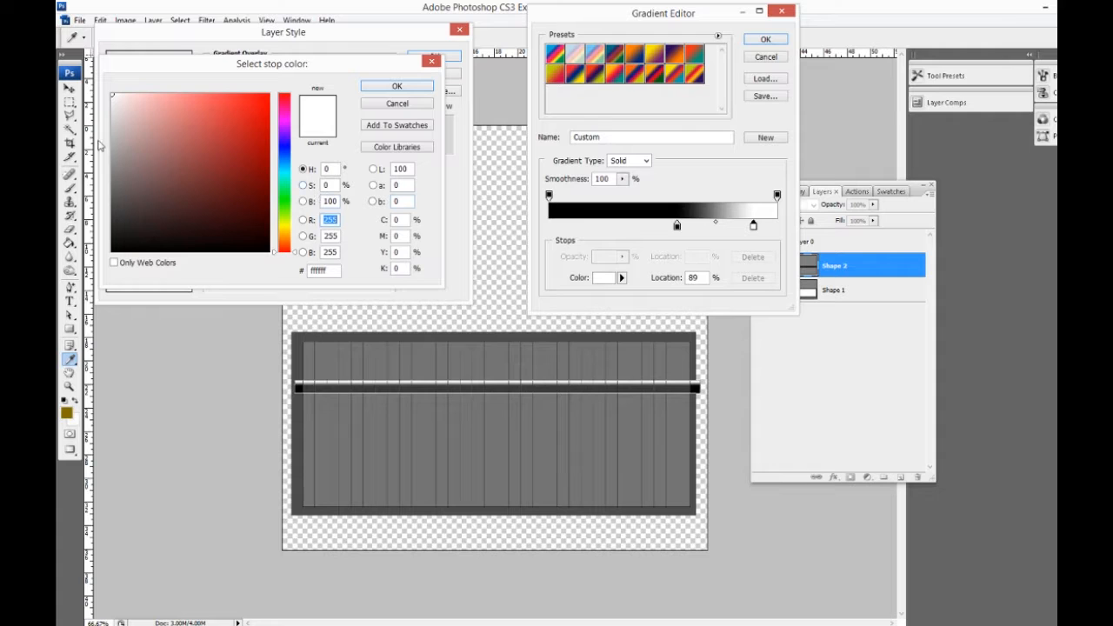
{"action": "left_click", "coordinate": [111, 128]}
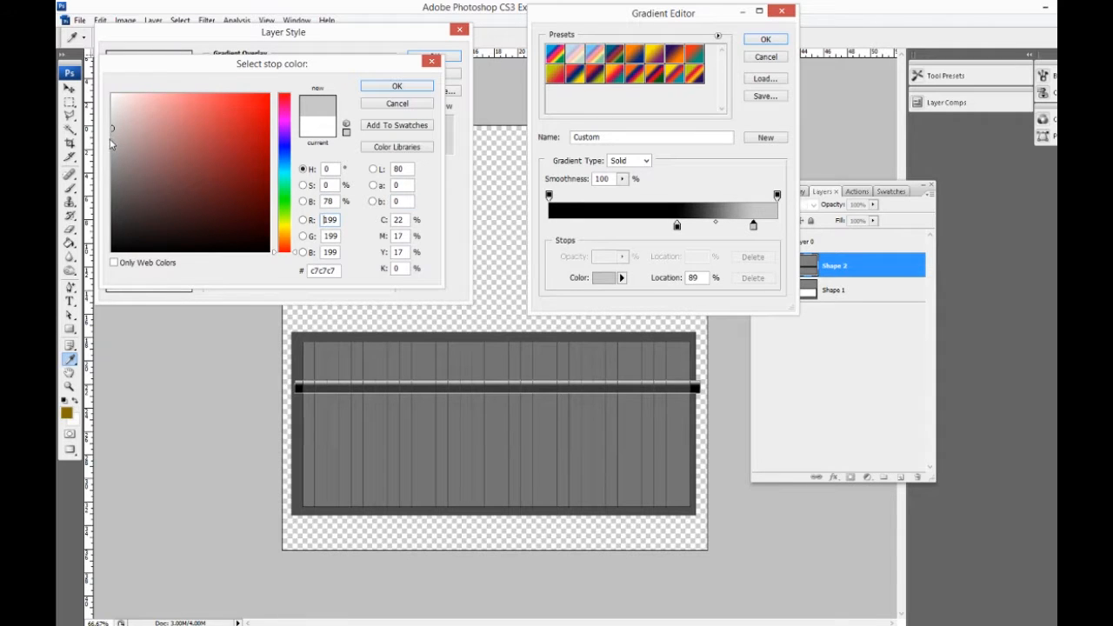
{"action": "left_click", "coordinate": [111, 142]}
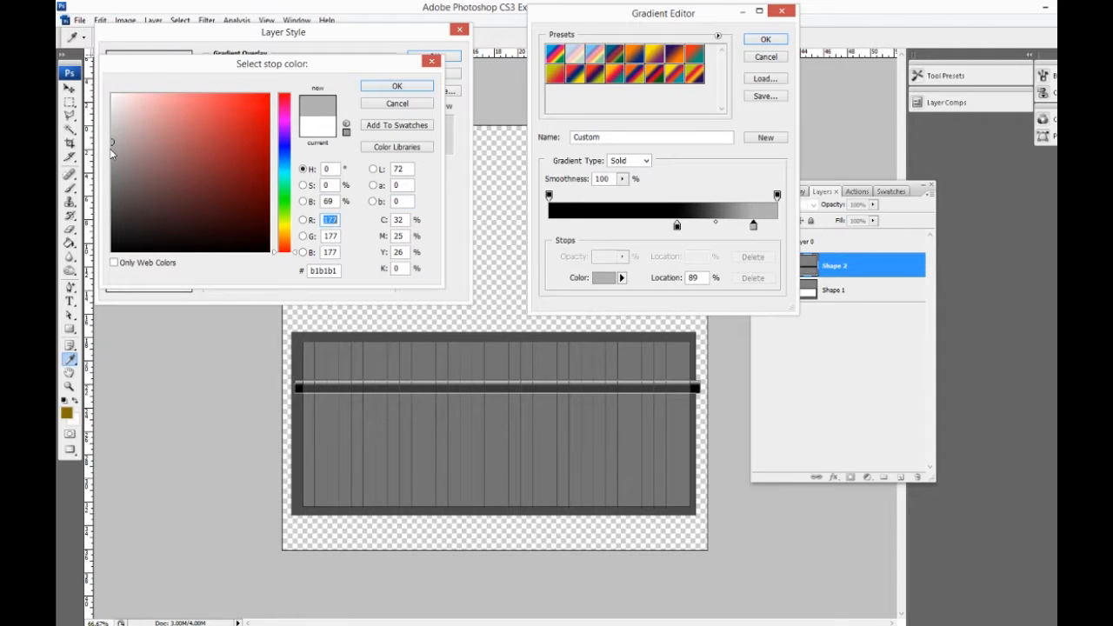
{"action": "left_click", "coordinate": [111, 160]}
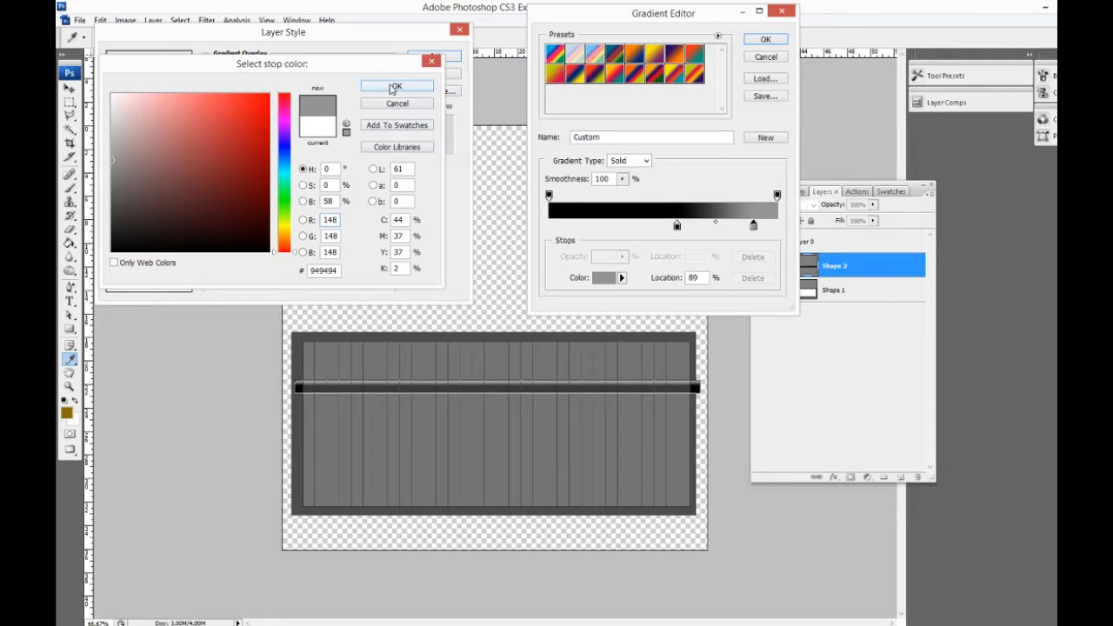
{"action": "left_click", "coordinate": [397, 86]}
{"action": "left_click", "coordinate": [765, 39]}
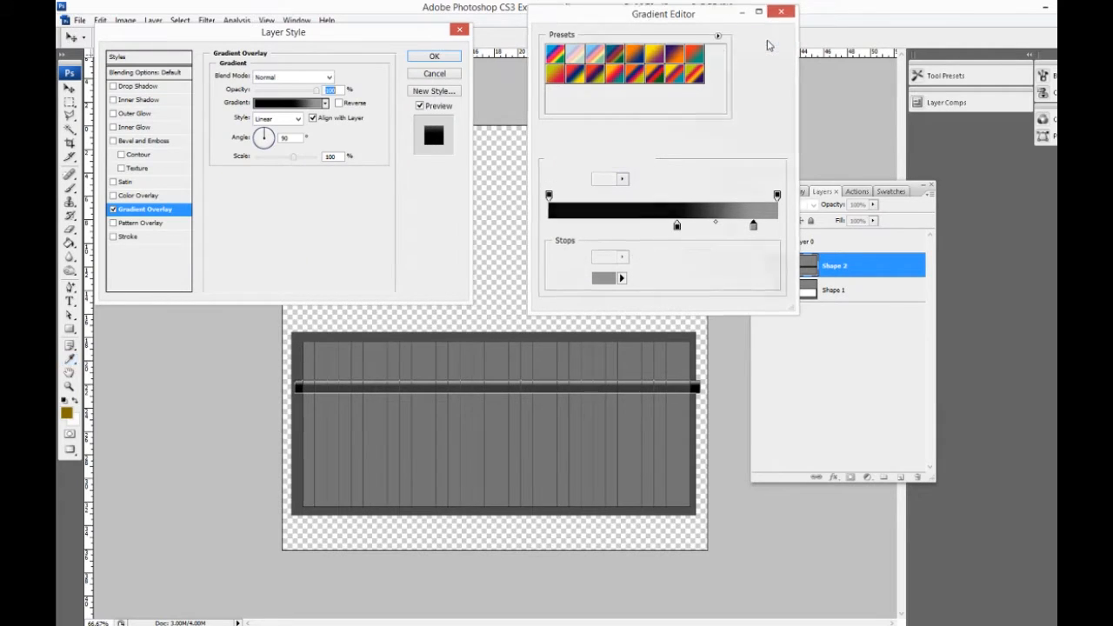
{"action": "left_click", "coordinate": [433, 57]}
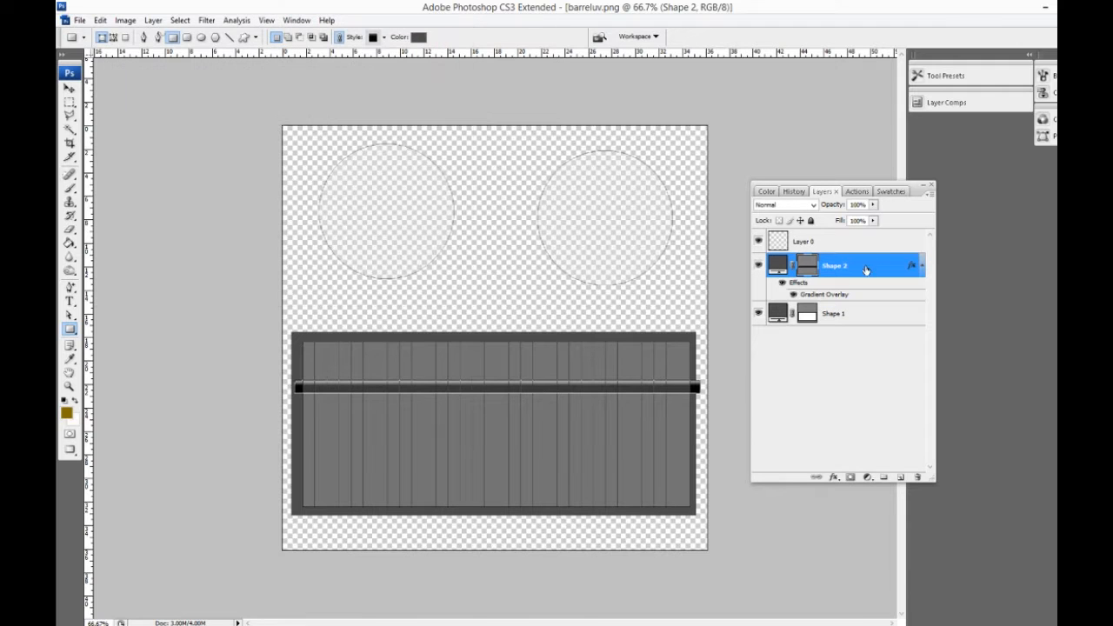
Step: Duplicate the gradient band's layer and move the copy down to the lower part of the side strip
{"action": "right_click", "coordinate": [843, 265]}
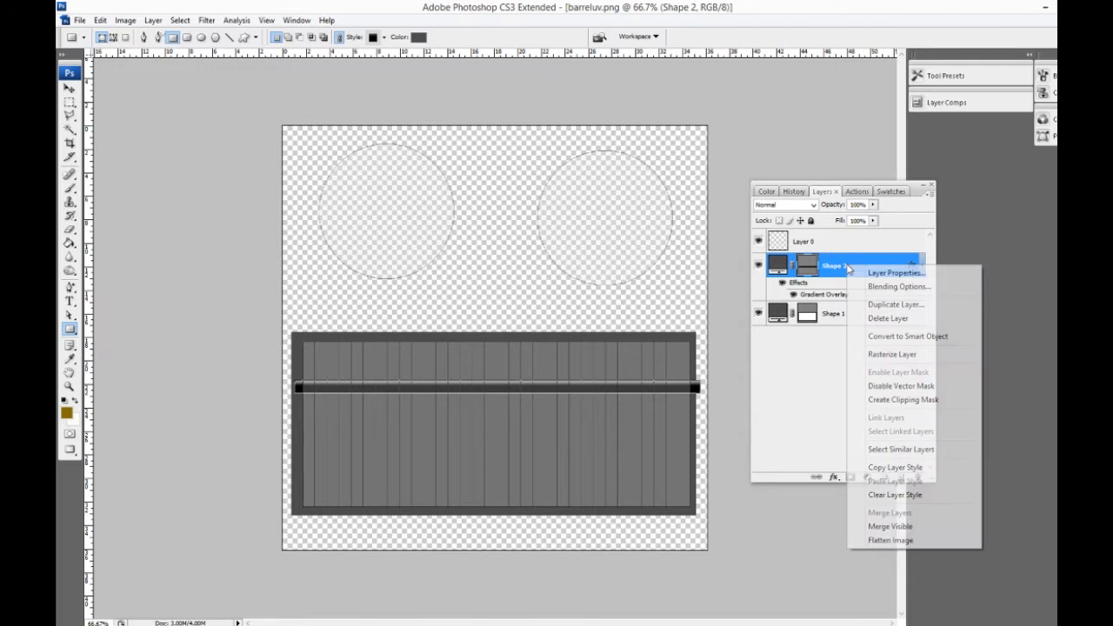
{"action": "left_click", "coordinate": [896, 305]}
{"action": "left_click", "coordinate": [692, 201]}
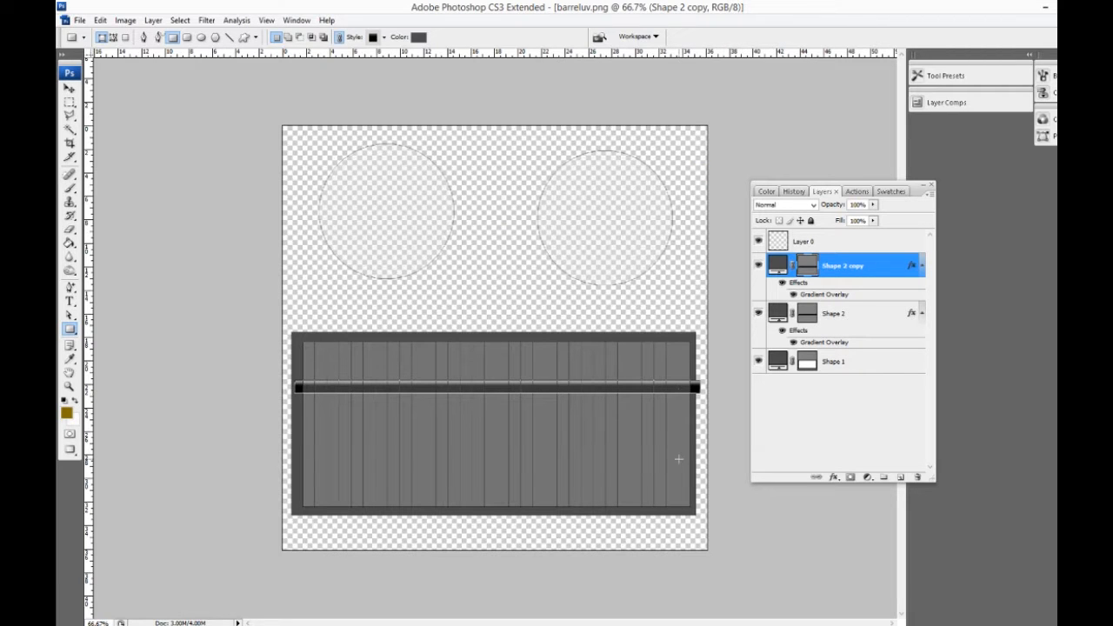
{"action": "left_click", "coordinate": [70, 89]}
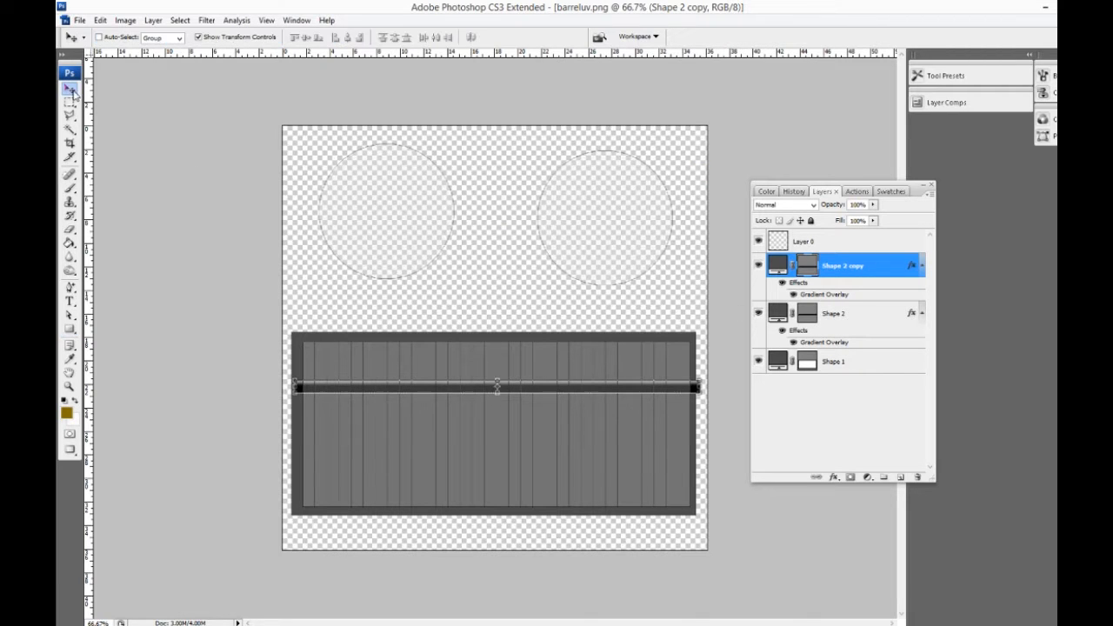
{"action": "left_click_drag", "start_coordinate": [588, 393], "coordinate": [590, 466]}
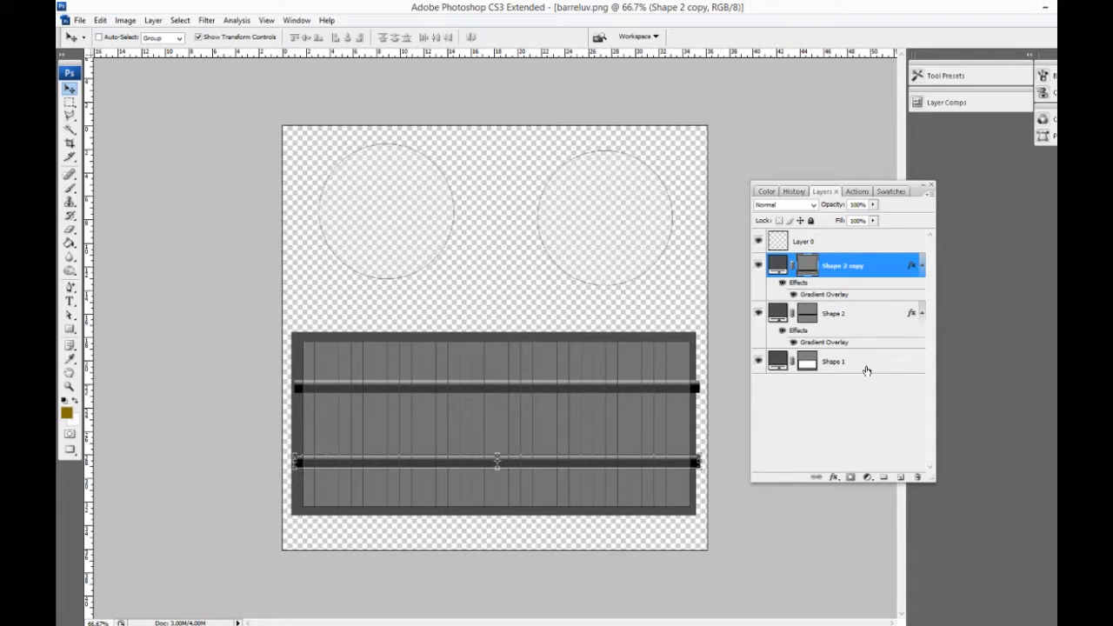
Step: Try to cover both cap circles with slightly larger ellipses on the copied band's layer, with its effects hidden
{"action": "left_click", "coordinate": [70, 329]}
{"action": "left_click", "coordinate": [119, 351]}
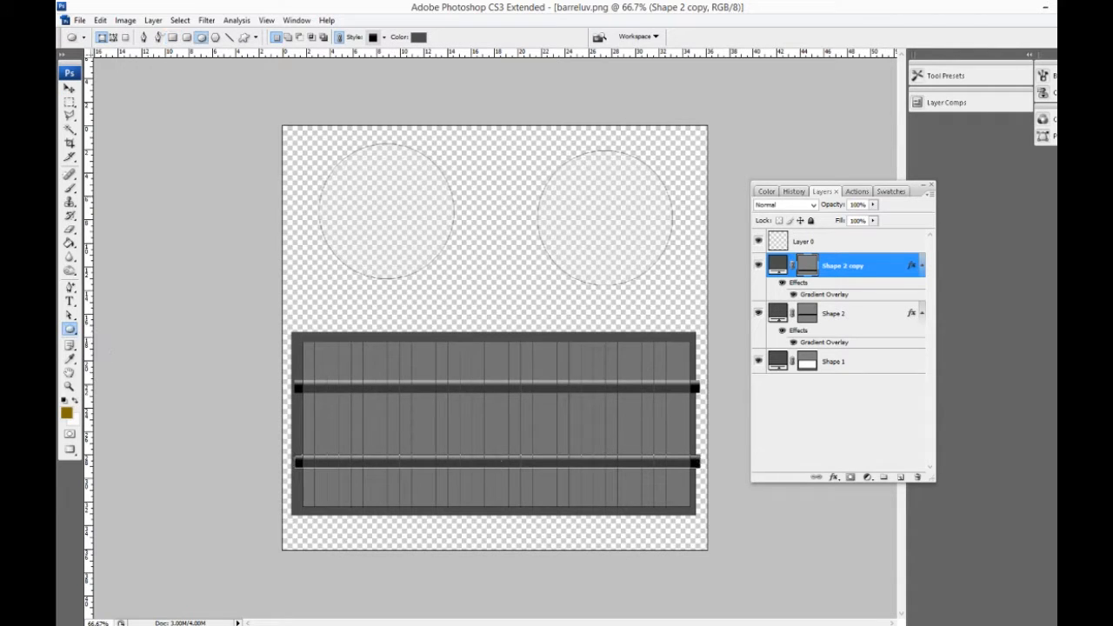
{"action": "left_click_drag", "start_coordinate": [305, 136], "coordinate": [481, 289], "text": "shift"}
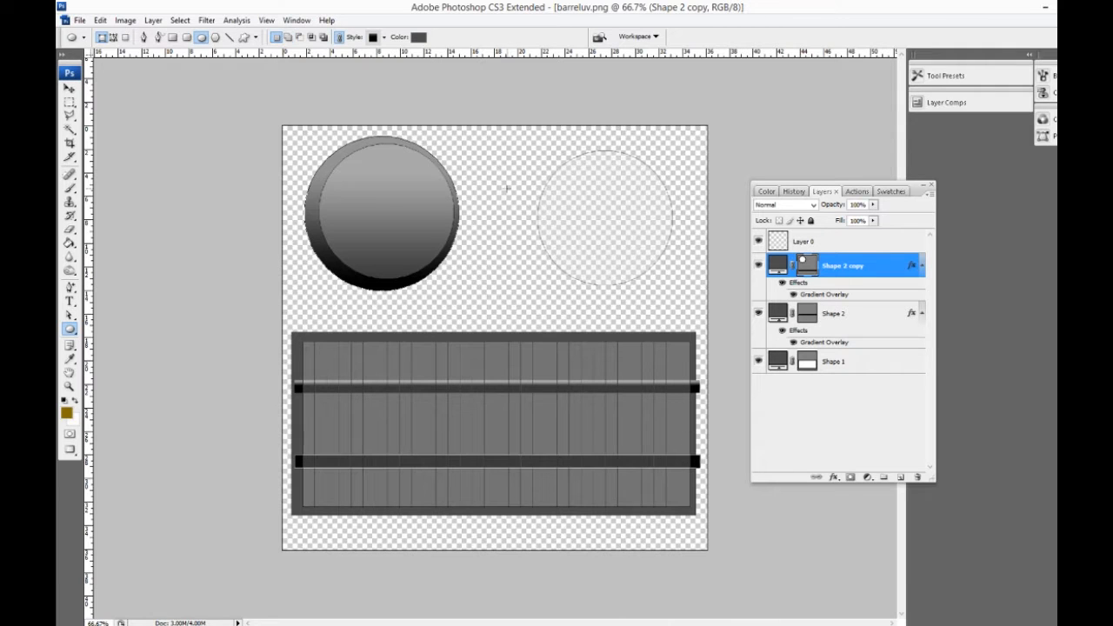
{"action": "left_click_drag", "start_coordinate": [519, 134], "coordinate": [743, 303], "text": "shift"}
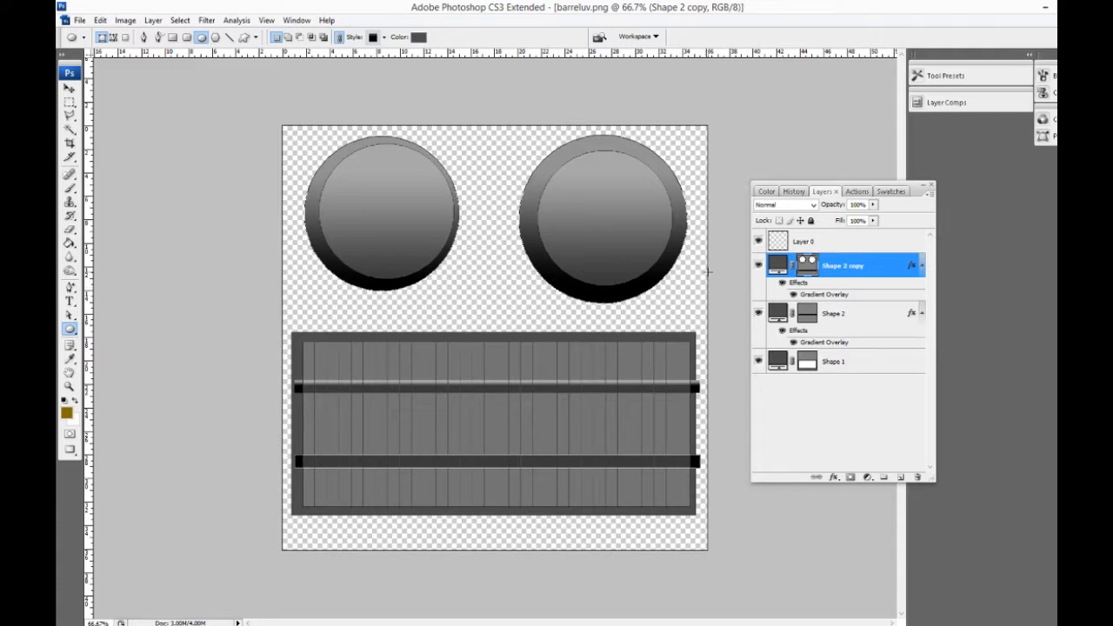
{"action": "left_click", "coordinate": [782, 282]}
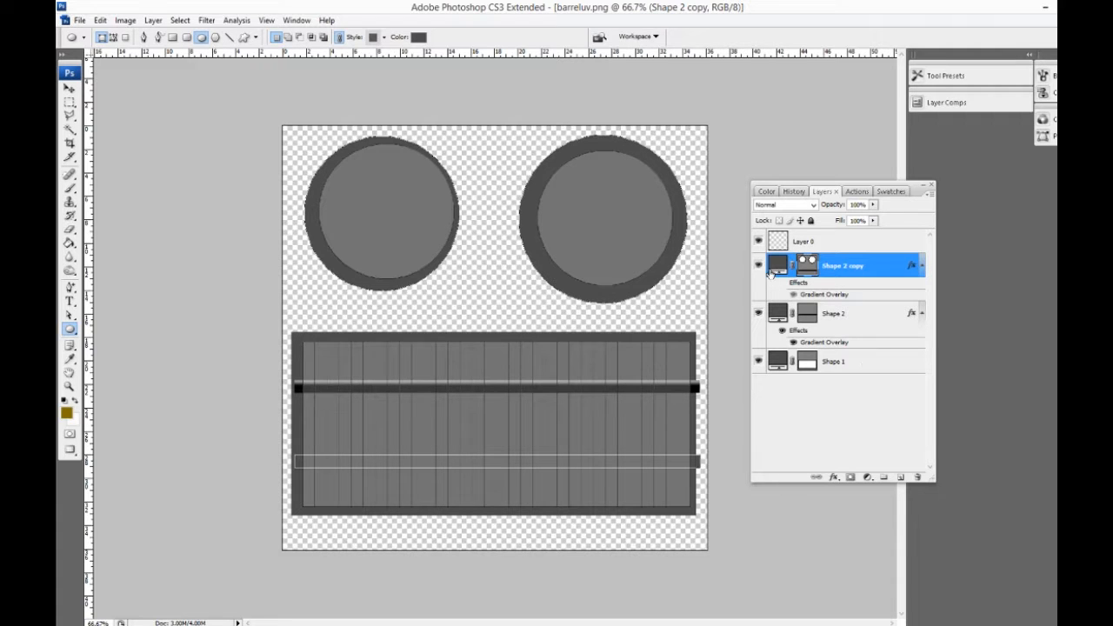
{"action": "left_click", "coordinate": [758, 265]}
{"action": "left_click", "coordinate": [758, 265]}
Step: Undo the effects change and both ellipses drawn over the cap circles
{"action": "left_click", "coordinate": [101, 20]}
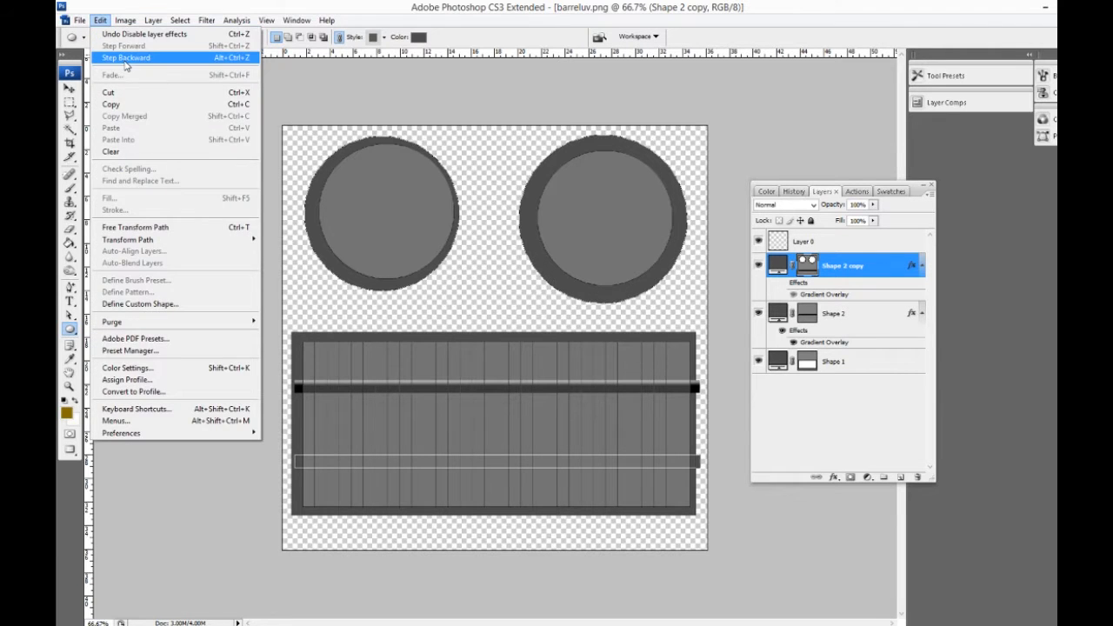
{"action": "left_click", "coordinate": [126, 58]}
{"action": "left_click", "coordinate": [102, 20]}
{"action": "left_click", "coordinate": [109, 46]}
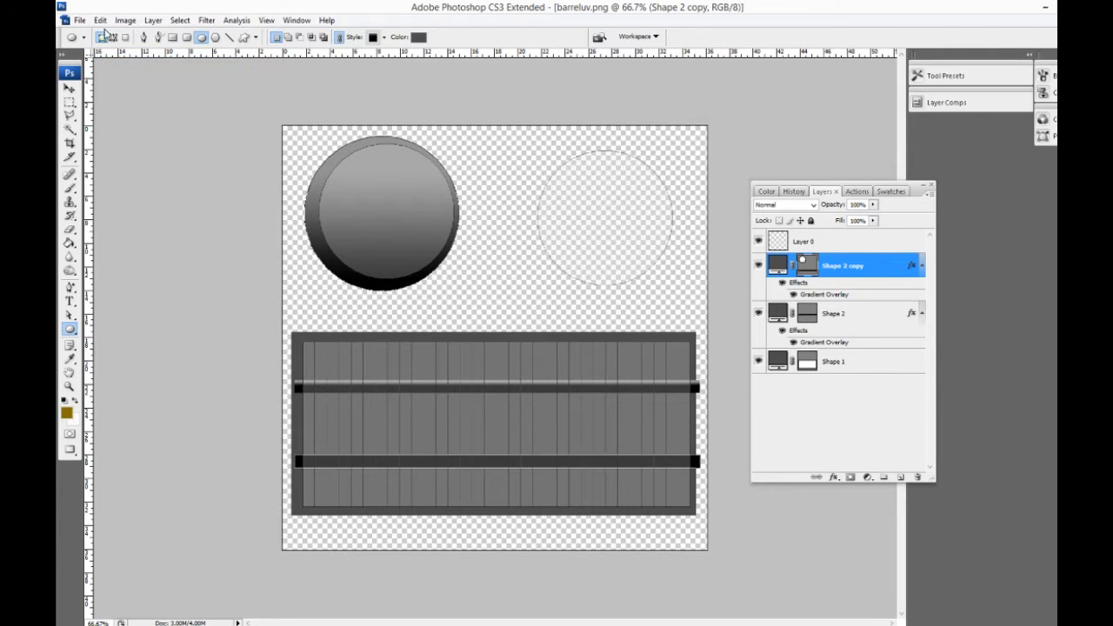
{"action": "left_click", "coordinate": [102, 20]}
{"action": "left_click", "coordinate": [126, 58]}
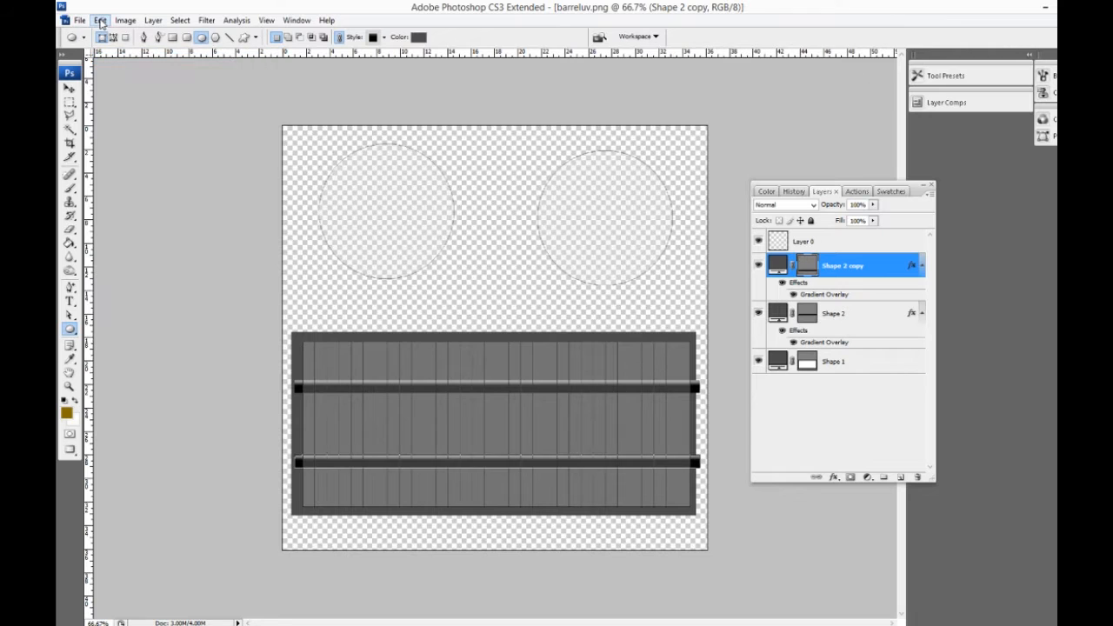
Step: Add a new layer below the UV layout and draw one rectangle there covering both cap circles
{"action": "left_click", "coordinate": [901, 477]}
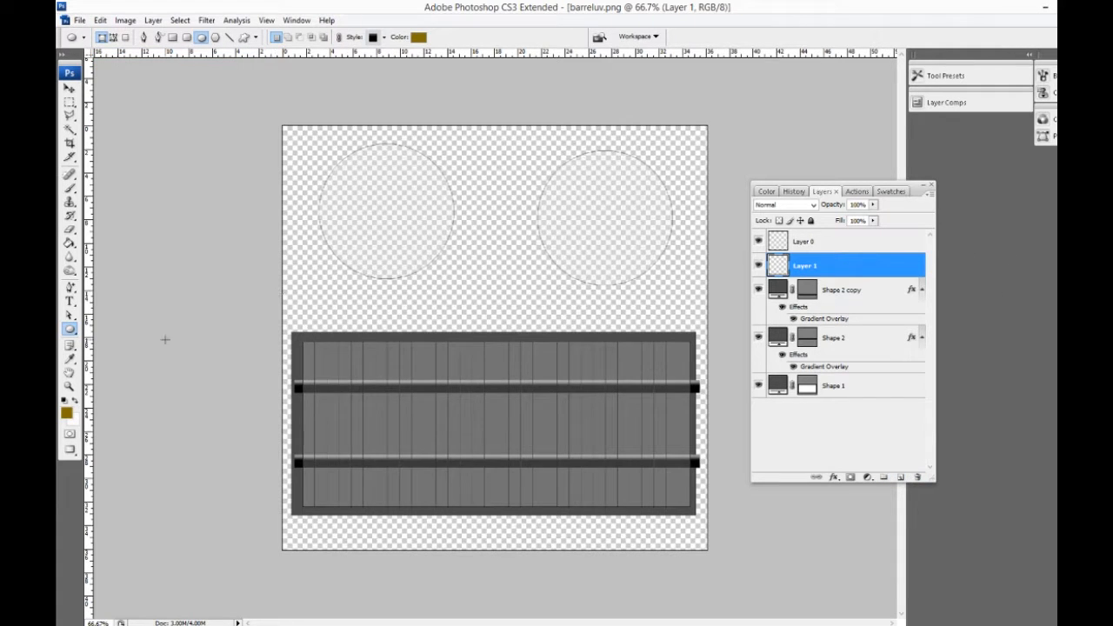
{"action": "left_click_drag", "start_coordinate": [71, 332], "coordinate": [103, 331]}
{"action": "left_click_drag", "start_coordinate": [304, 137], "coordinate": [683, 295]}
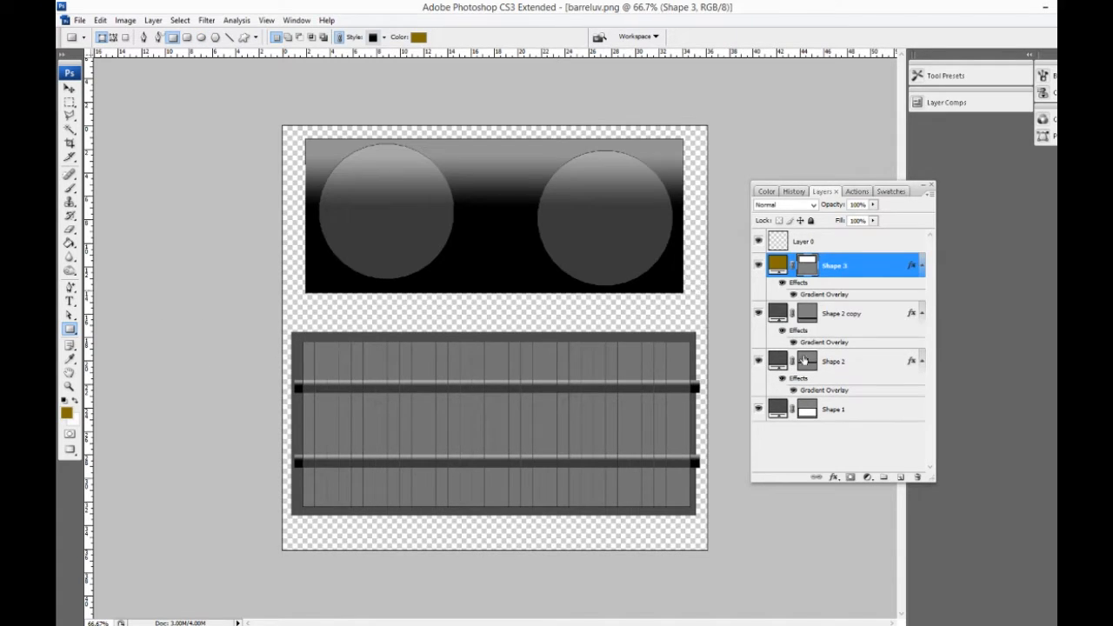
Step: Hide the cap rectangle's layer effects and change its fill colour to dark grey
{"action": "left_click", "coordinate": [783, 283]}
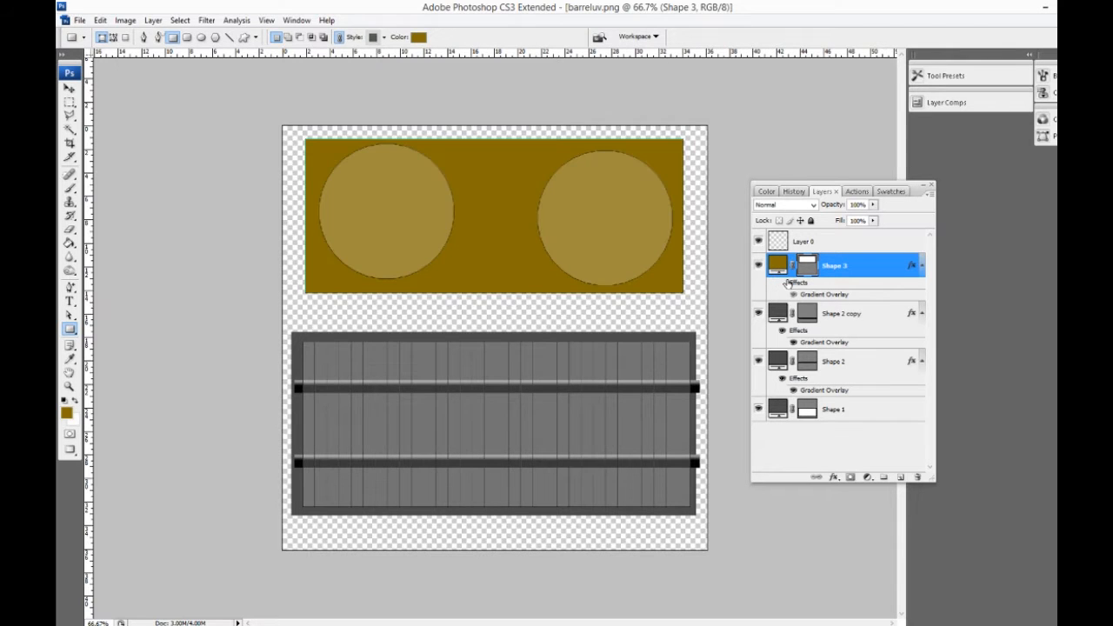
{"action": "double_click", "coordinate": [778, 265]}
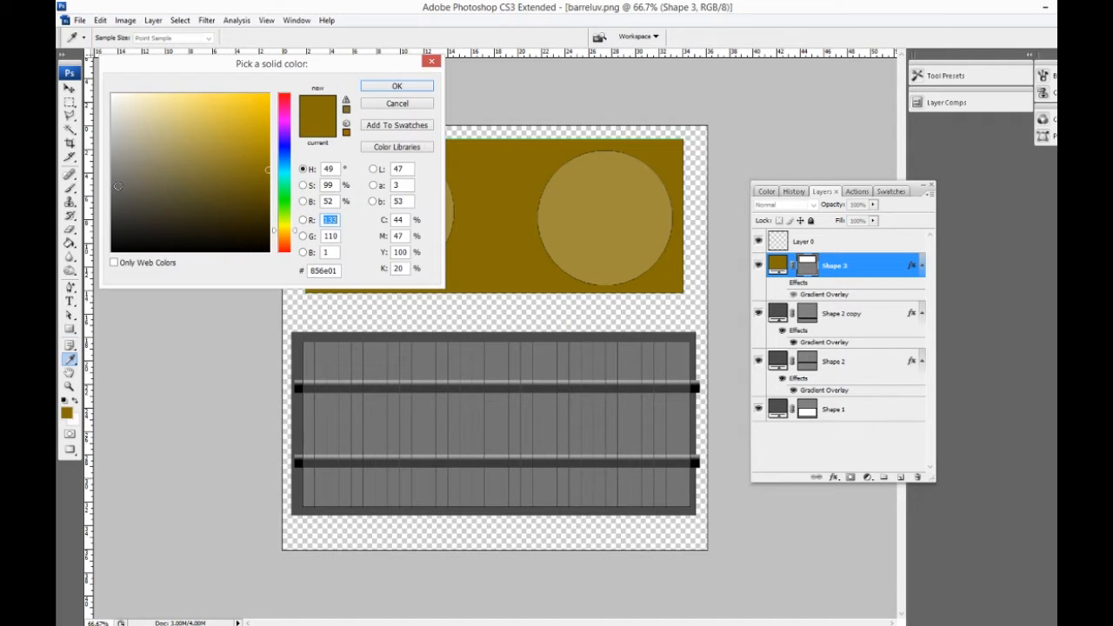
{"action": "left_click_drag", "start_coordinate": [117, 186], "coordinate": [113, 207]}
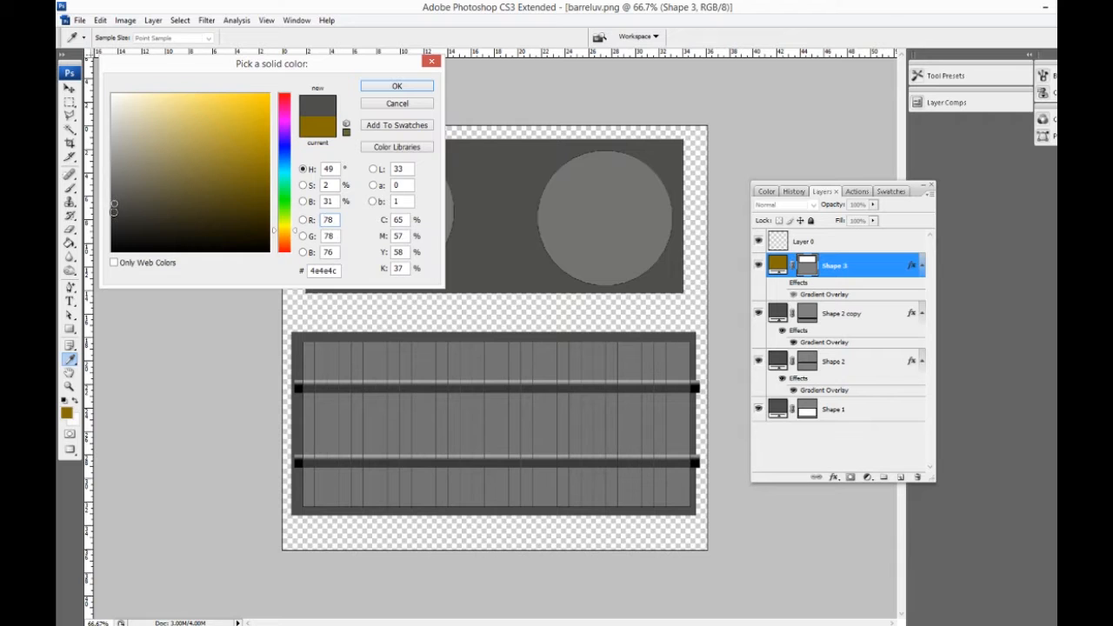
{"action": "left_click", "coordinate": [397, 86]}
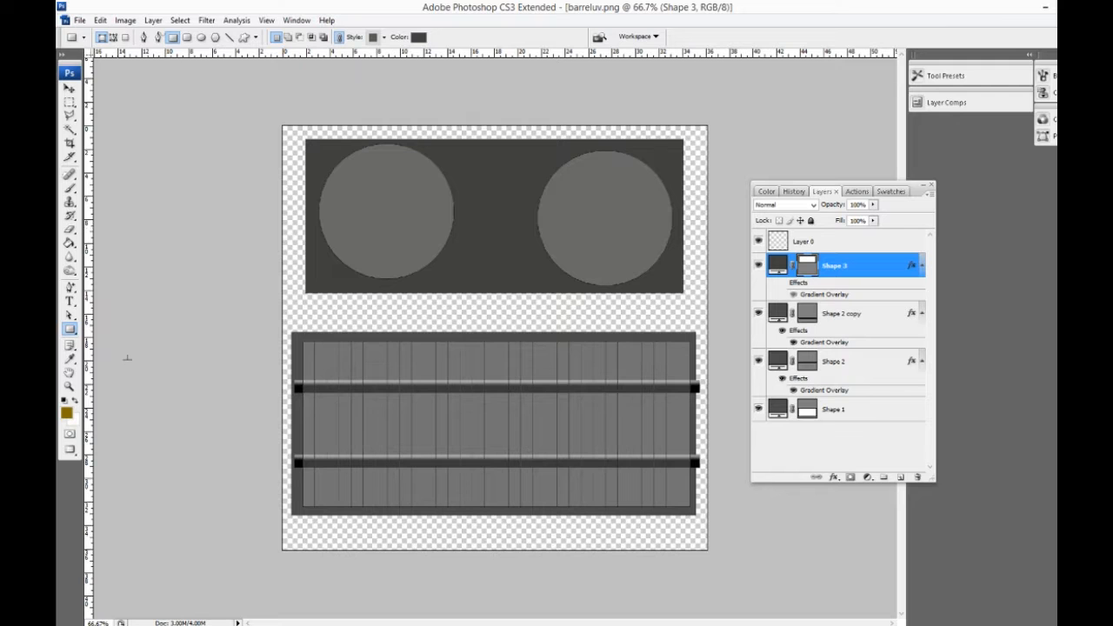
Step: Add the text "Toxic" in 36 pt Armalite Rifle on a layer directly above the side strip's base rectangle
{"action": "left_click", "coordinate": [870, 419]}
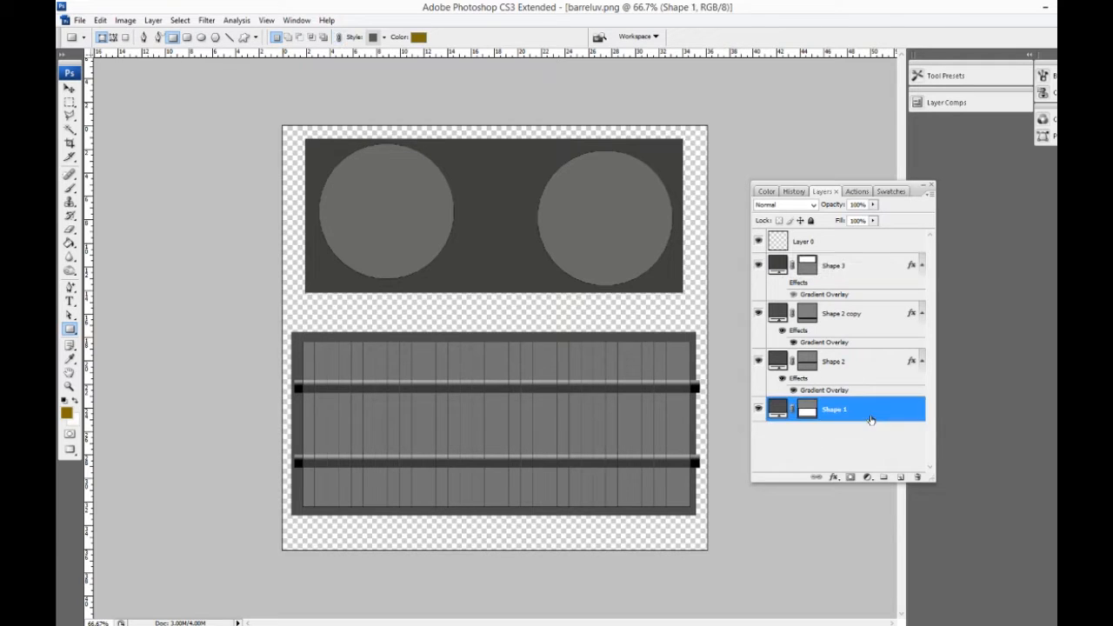
{"action": "left_click", "coordinate": [70, 300]}
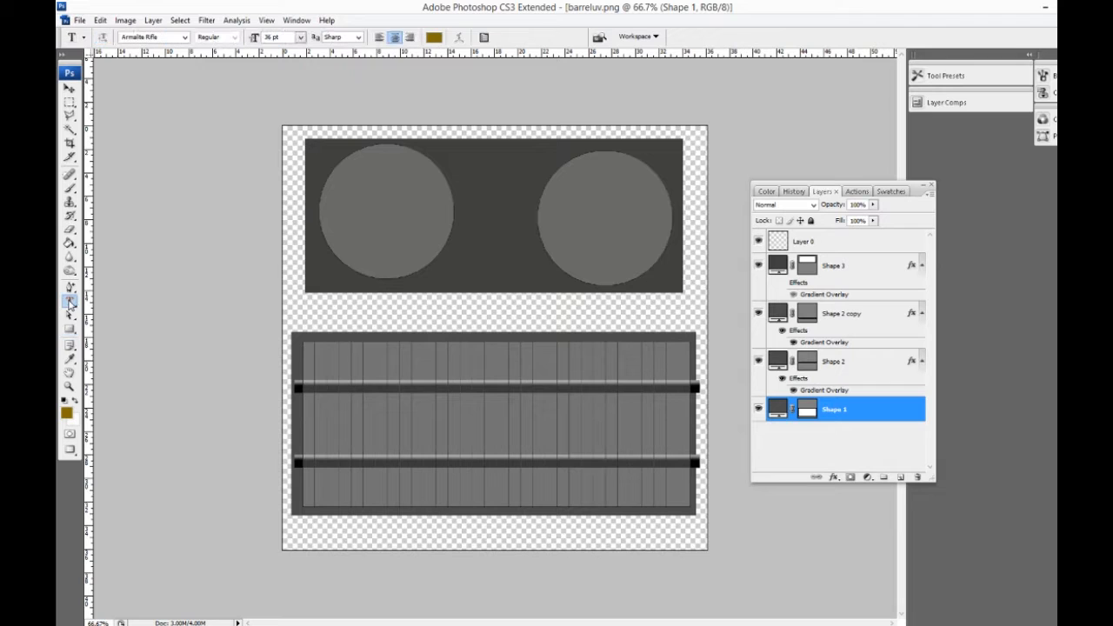
{"action": "left_click", "coordinate": [401, 318]}
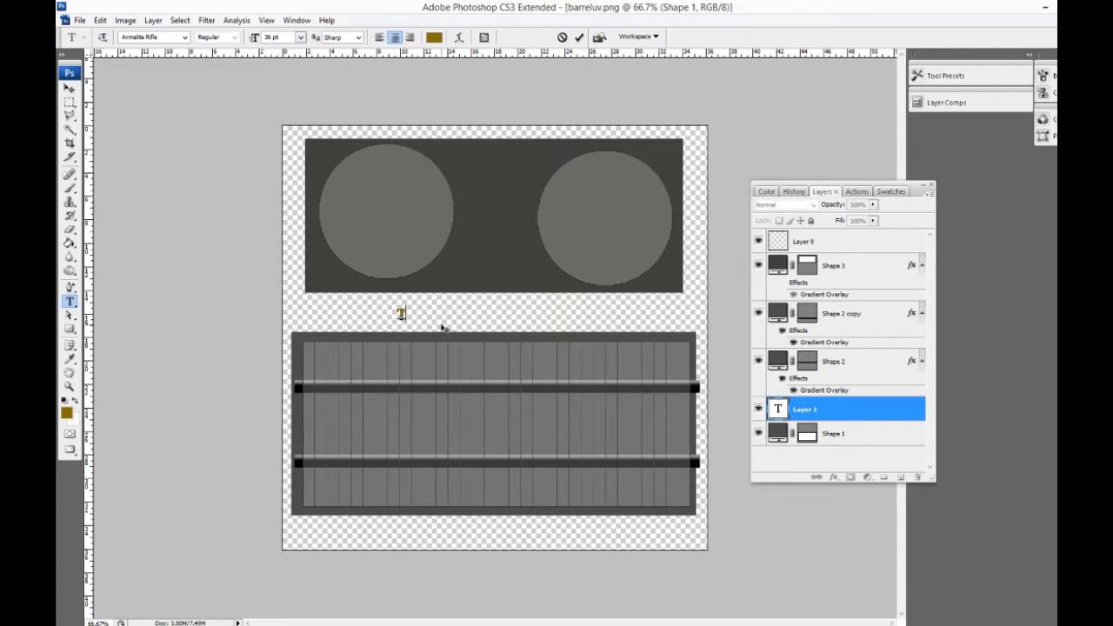
{"action": "type", "text": "TOXIc"}
Step: Scale the "Toxic" text proportionally to 258.6% and place it centrally between the two bands
{"action": "left_click", "coordinate": [70, 87]}
{"action": "left_click_drag", "start_coordinate": [425, 320], "coordinate": [520, 428], "text": "shift"}
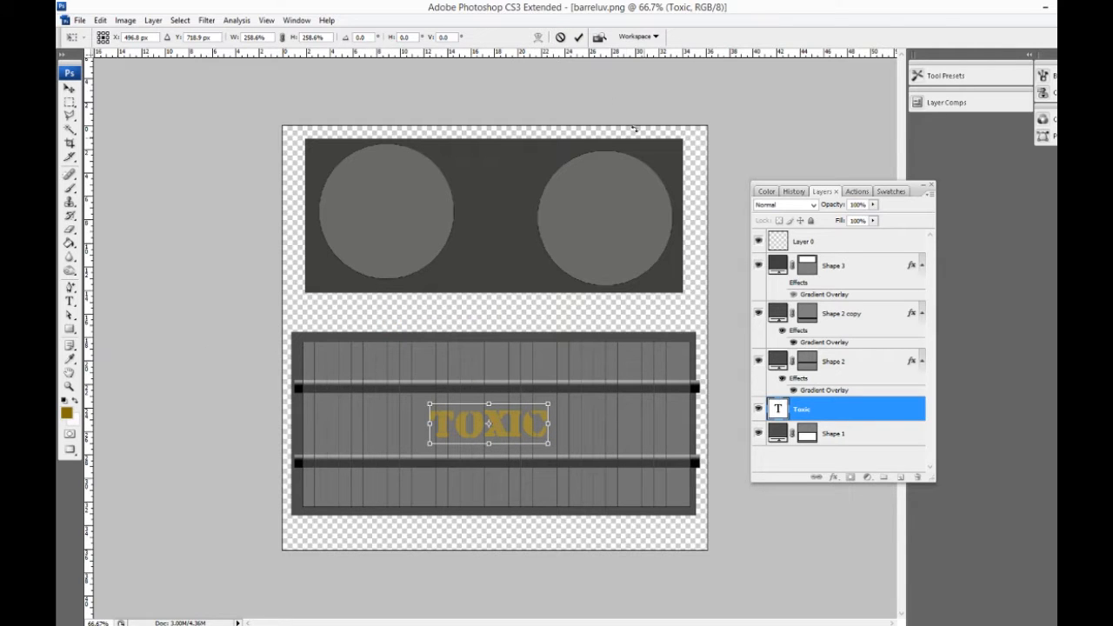
{"action": "left_click", "coordinate": [578, 36]}
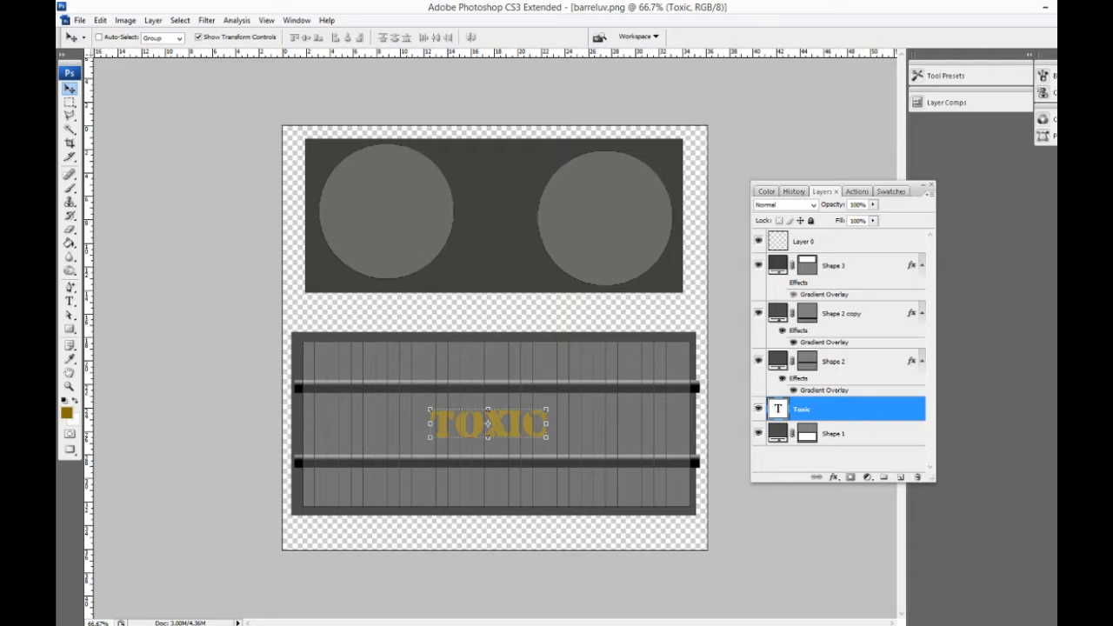
Step: Change the "Toxic" text colour to bright red #fc0000
{"action": "left_click_drag", "start_coordinate": [1056, 165], "coordinate": [260, 144]}
{"action": "left_click", "coordinate": [270, 226]}
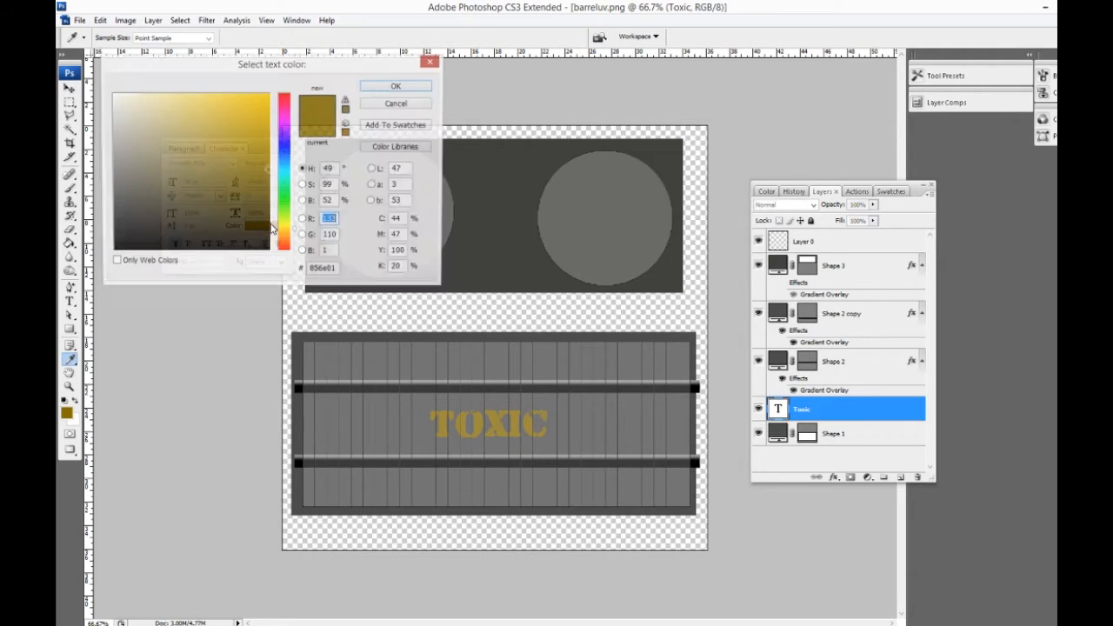
{"action": "left_click", "coordinate": [289, 94]}
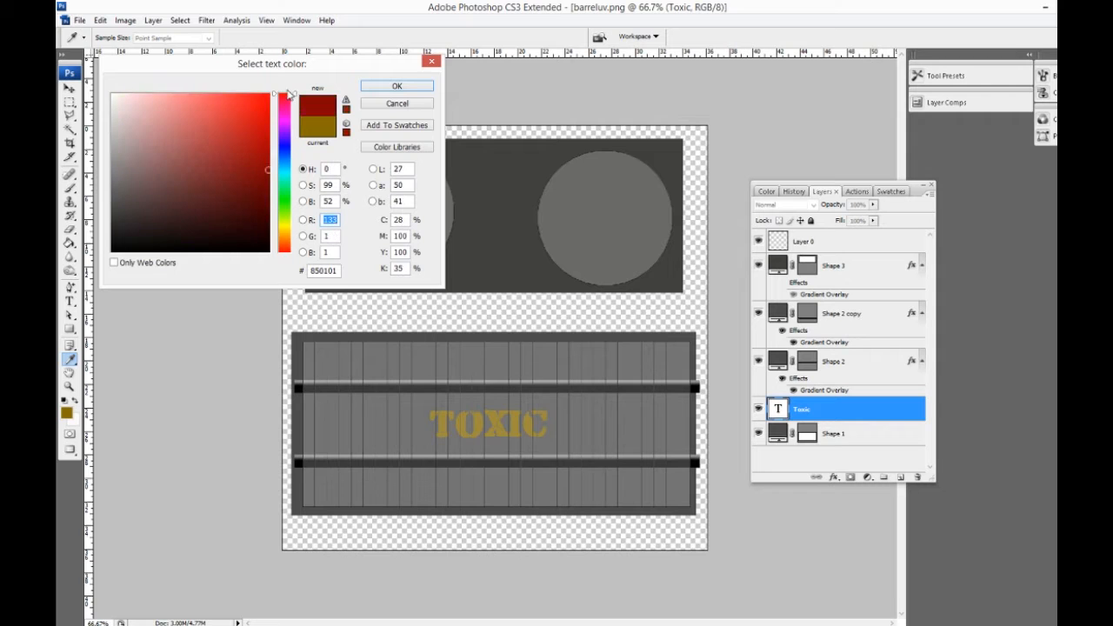
{"action": "left_click", "coordinate": [271, 93]}
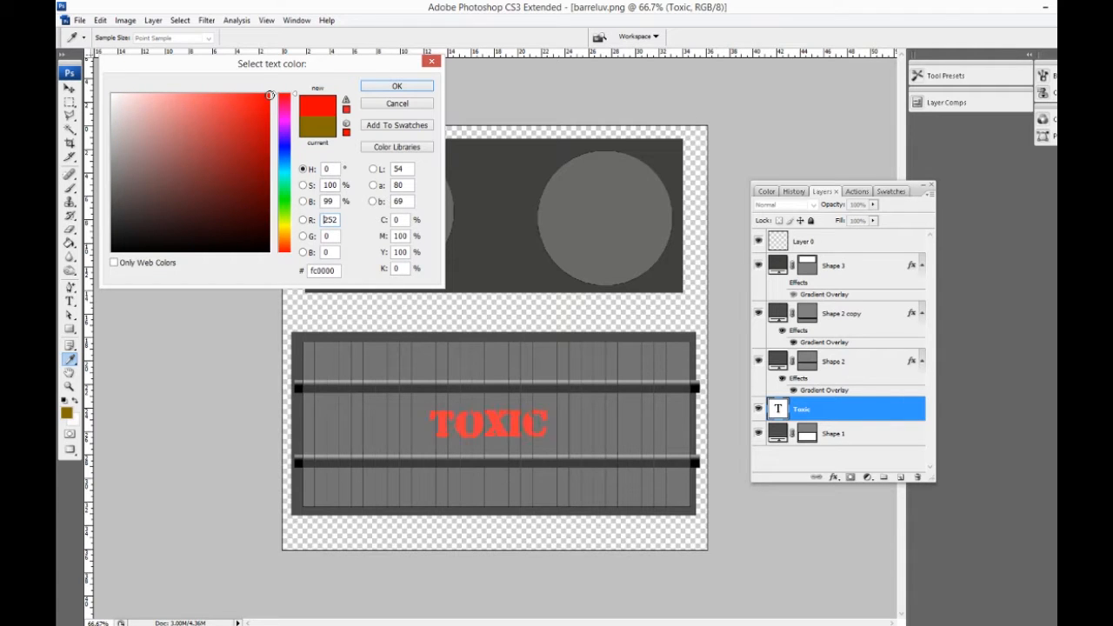
{"action": "left_click", "coordinate": [397, 87]}
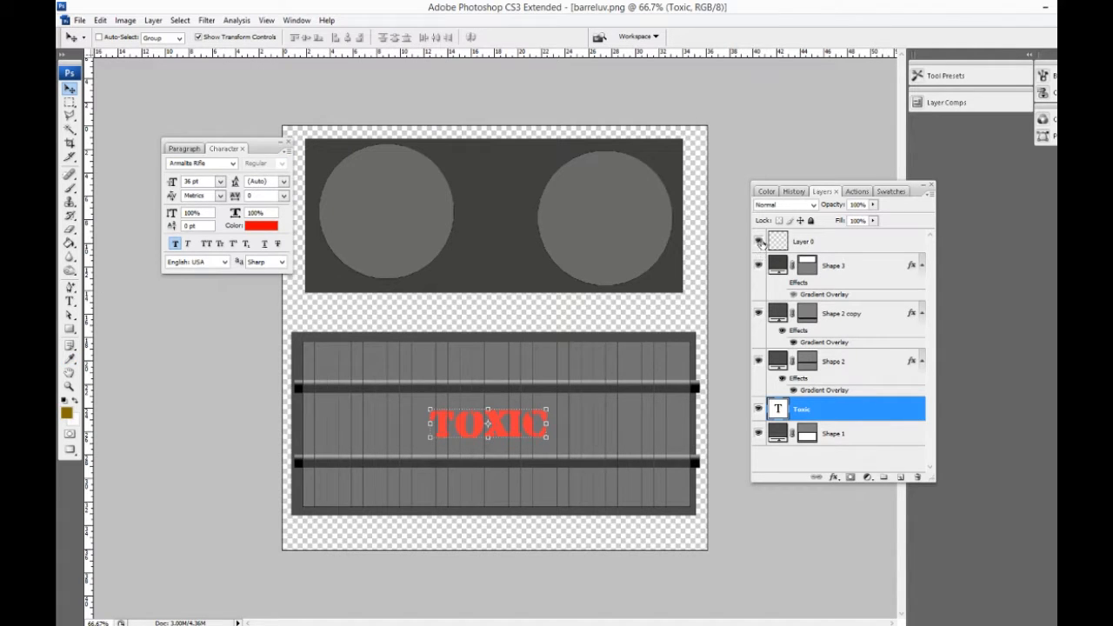
Step: Toggle the UV layout layer's visibility to check the texture with and without it, leaving it shown
{"action": "left_click", "coordinate": [758, 242]}
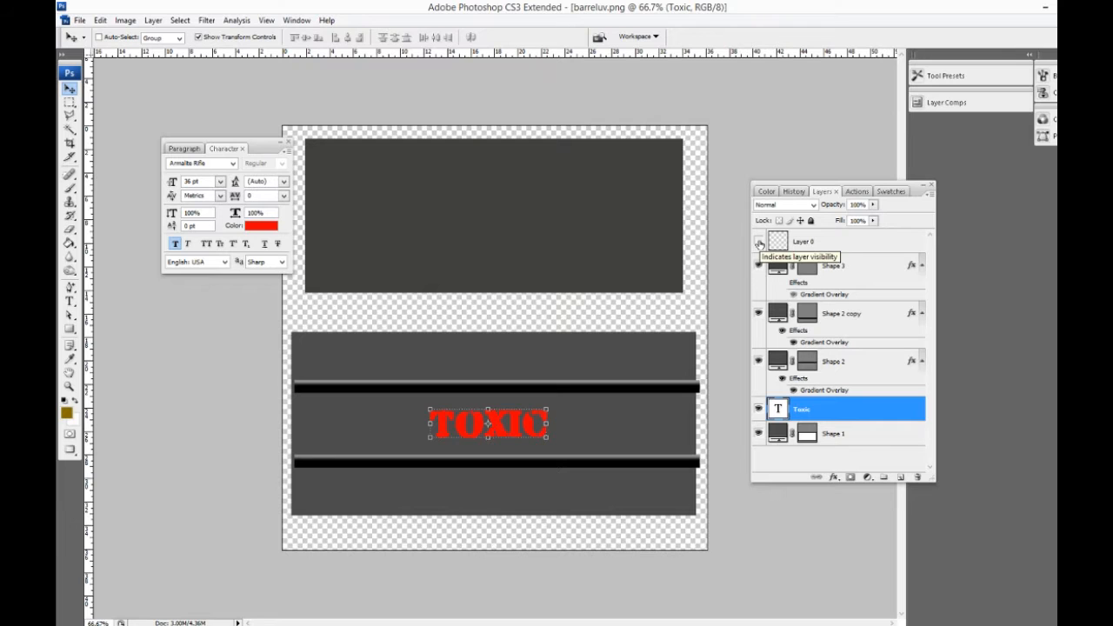
{"action": "left_click", "coordinate": [758, 242]}
{"action": "left_click", "coordinate": [758, 242]}
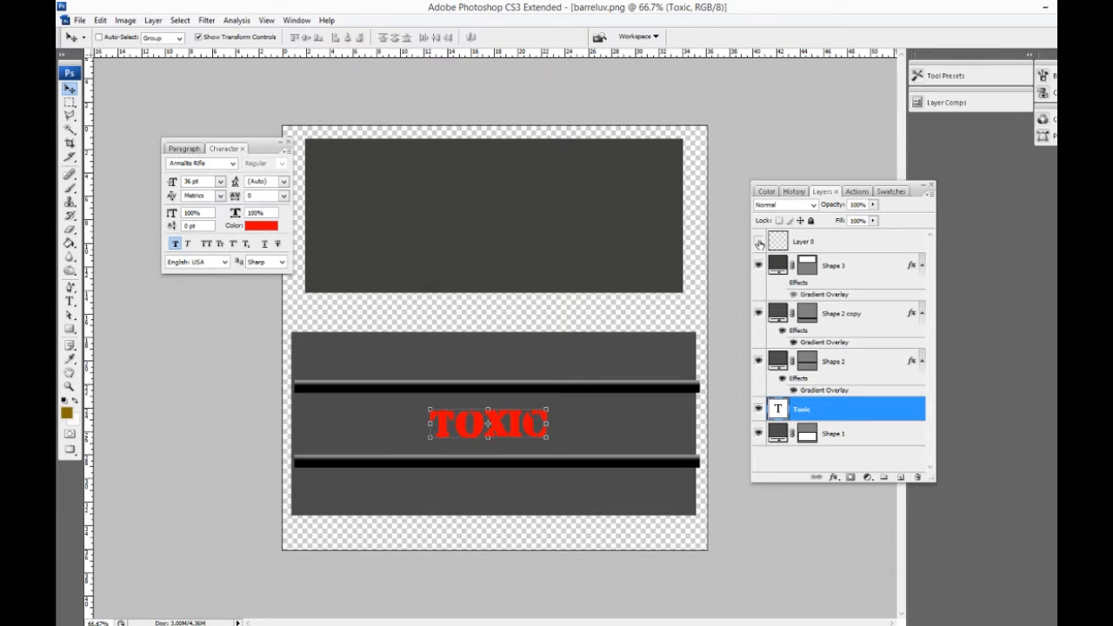
{"action": "left_click", "coordinate": [758, 242]}
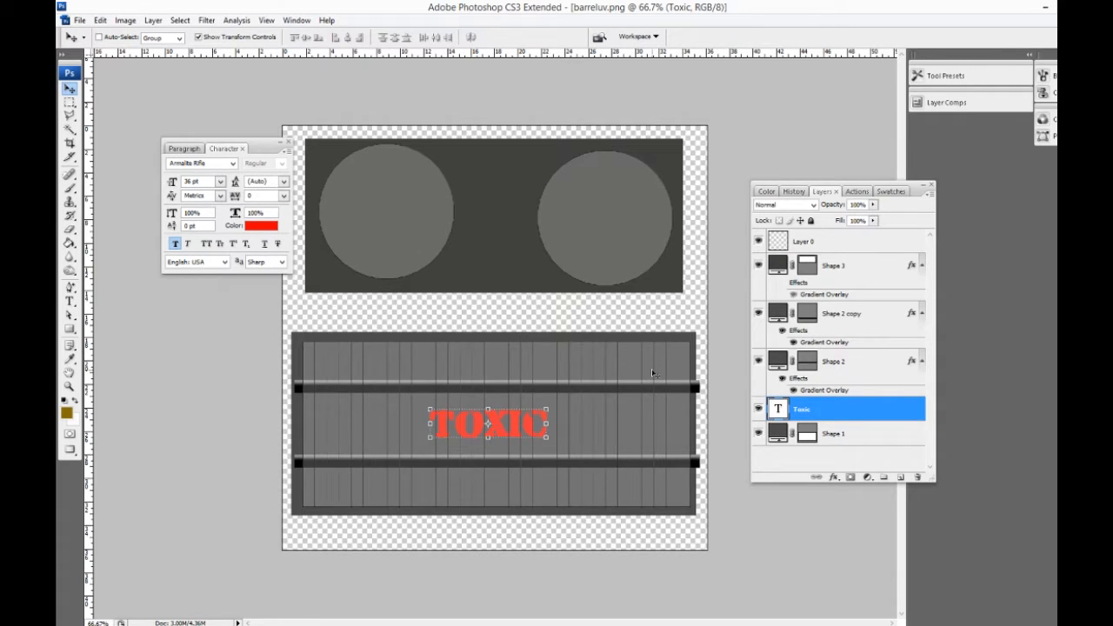
Step: Hide the UV layout layer (Layer 0) so only the painted barrel texture remains visible
{"action": "left_click", "coordinate": [758, 241]}
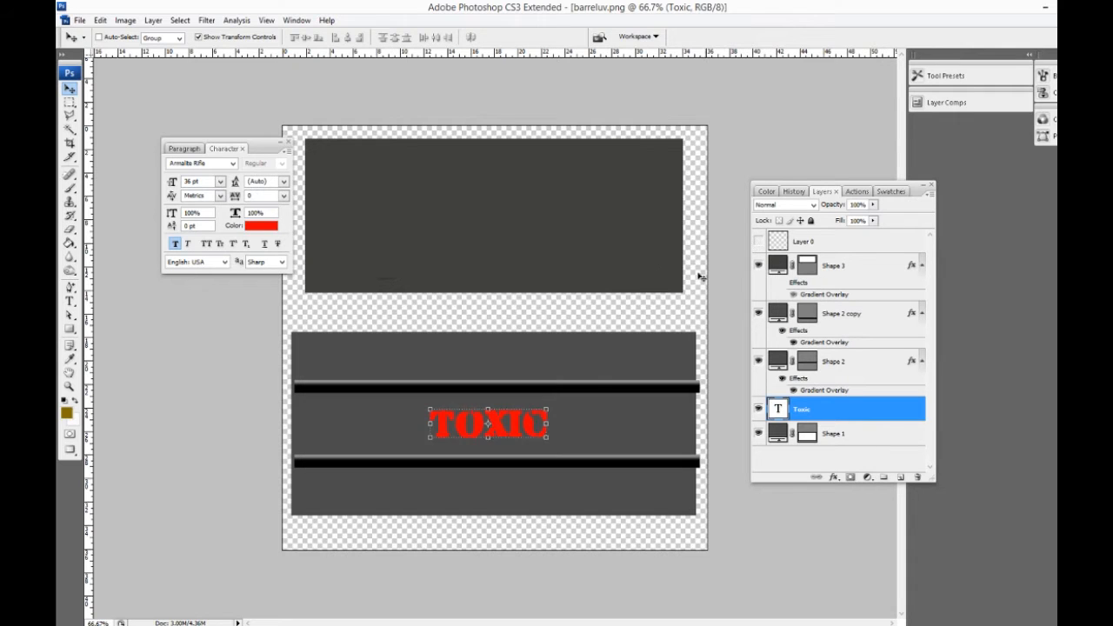
{"action": "left_click", "coordinate": [758, 242]}
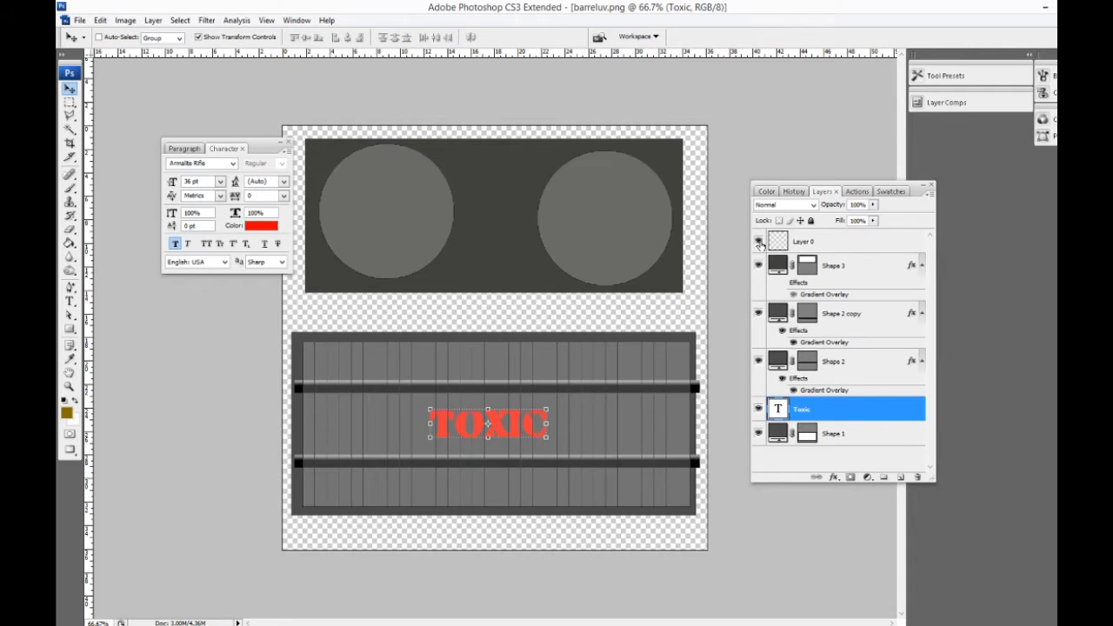
{"action": "left_click", "coordinate": [758, 242]}
Step: Export the texture for web as a transparent PNG-24 named barreluvtex in the test folder
{"action": "left_click", "coordinate": [80, 20]}
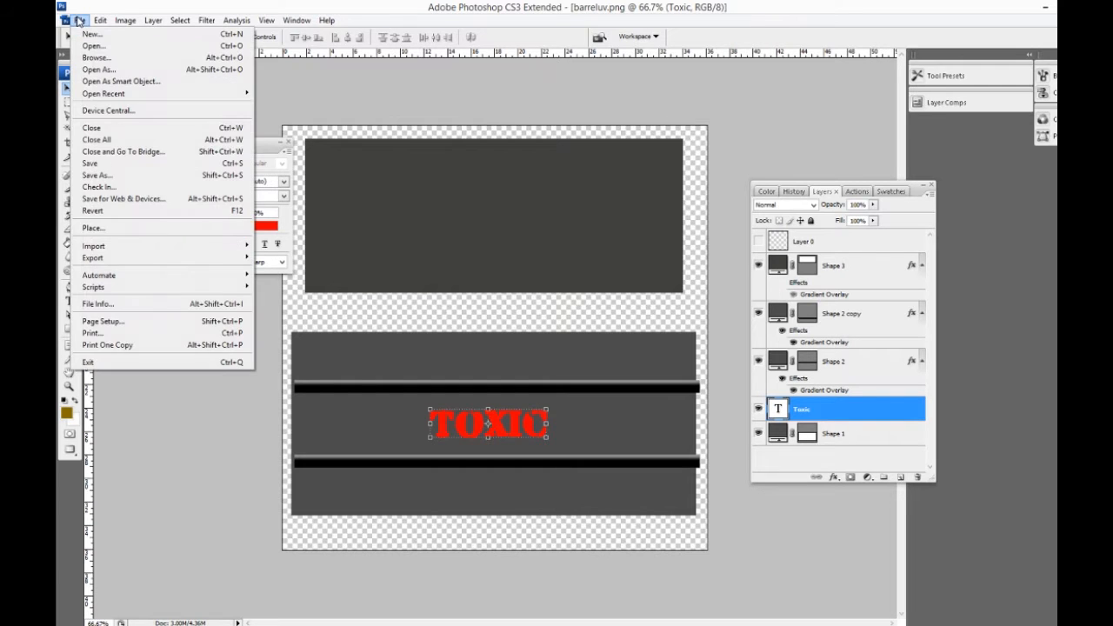
{"action": "mouse_move", "coordinate": [126, 20]}
{"action": "mouse_move", "coordinate": [79, 20]}
{"action": "left_click", "coordinate": [181, 200]}
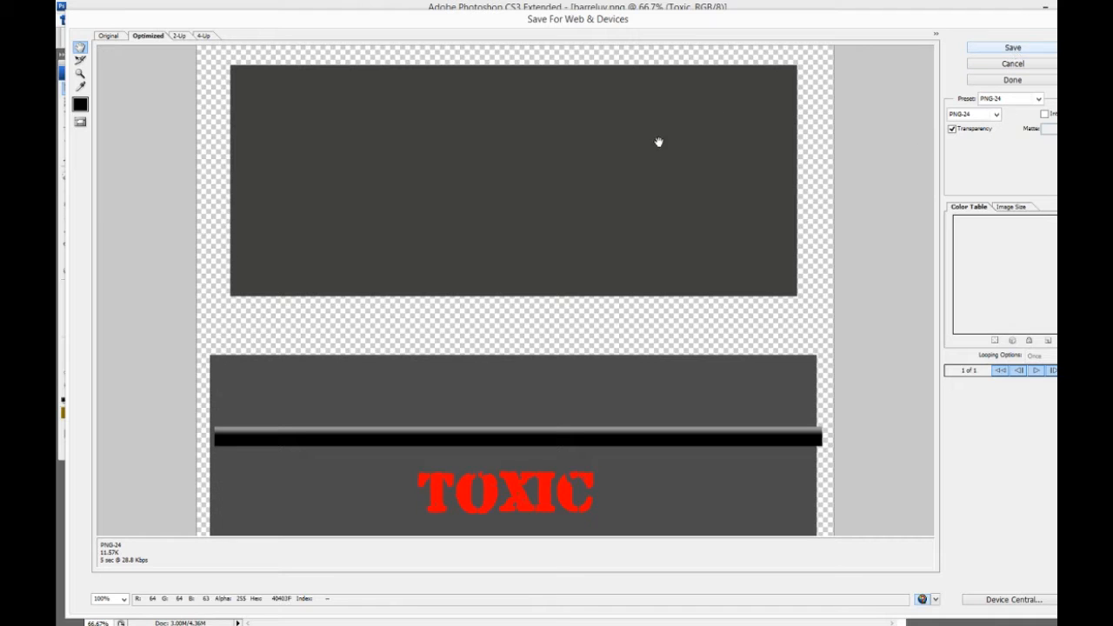
{"action": "left_click", "coordinate": [1013, 50]}
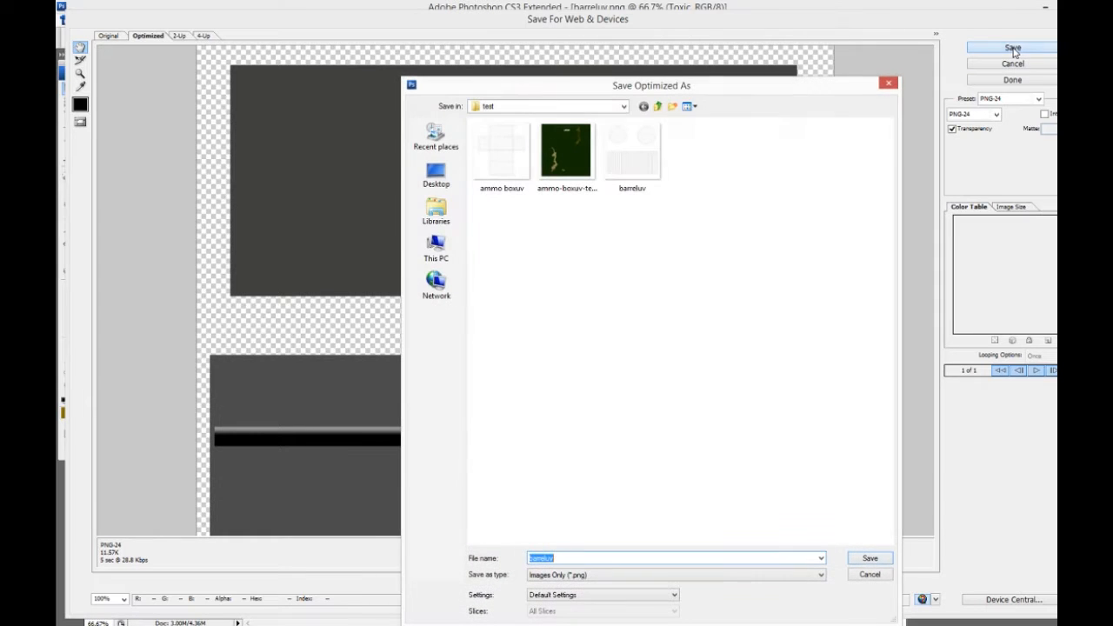
{"action": "left_click", "coordinate": [635, 162]}
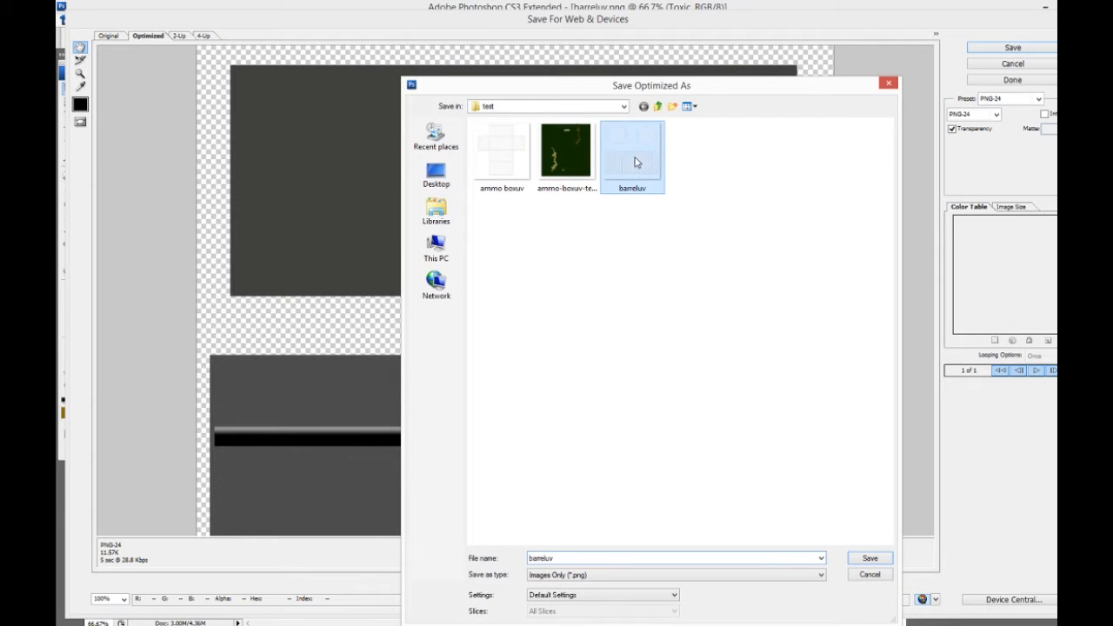
{"action": "left_click", "coordinate": [566, 557]}
{"action": "left_click", "coordinate": [563, 557]}
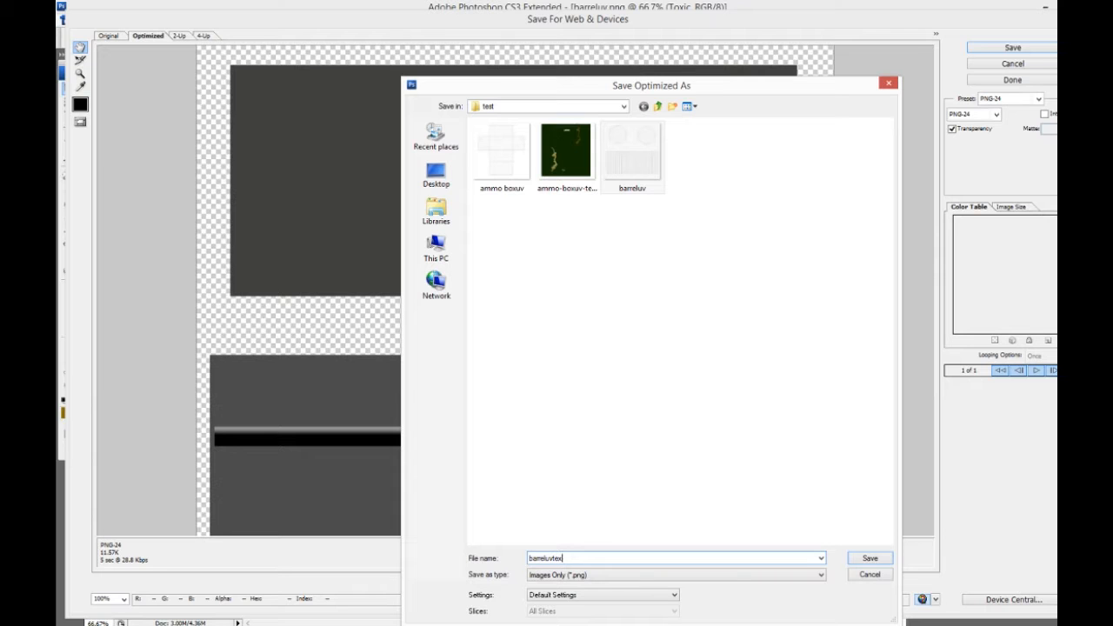
{"action": "left_click", "coordinate": [876, 565]}
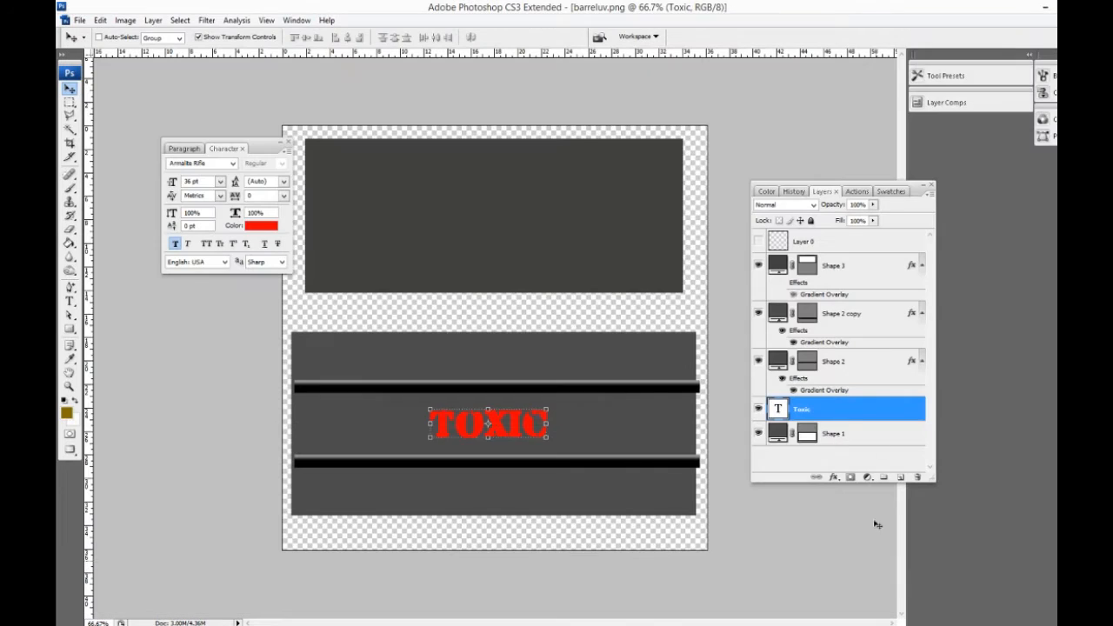
Step: Switch to Blender, restore the Default screen layout, and use an Image Texture as the barrel material's diffuse colour
{"action": "left_click", "coordinate": [1044, 7]}
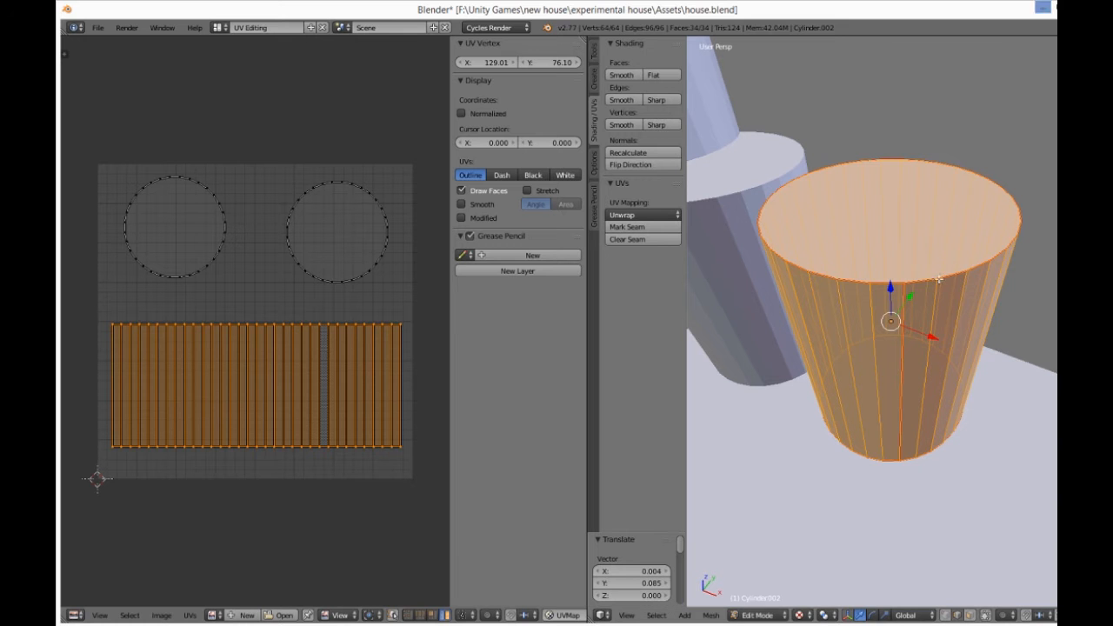
{"action": "left_click", "coordinate": [220, 27]}
{"action": "left_click", "coordinate": [231, 82]}
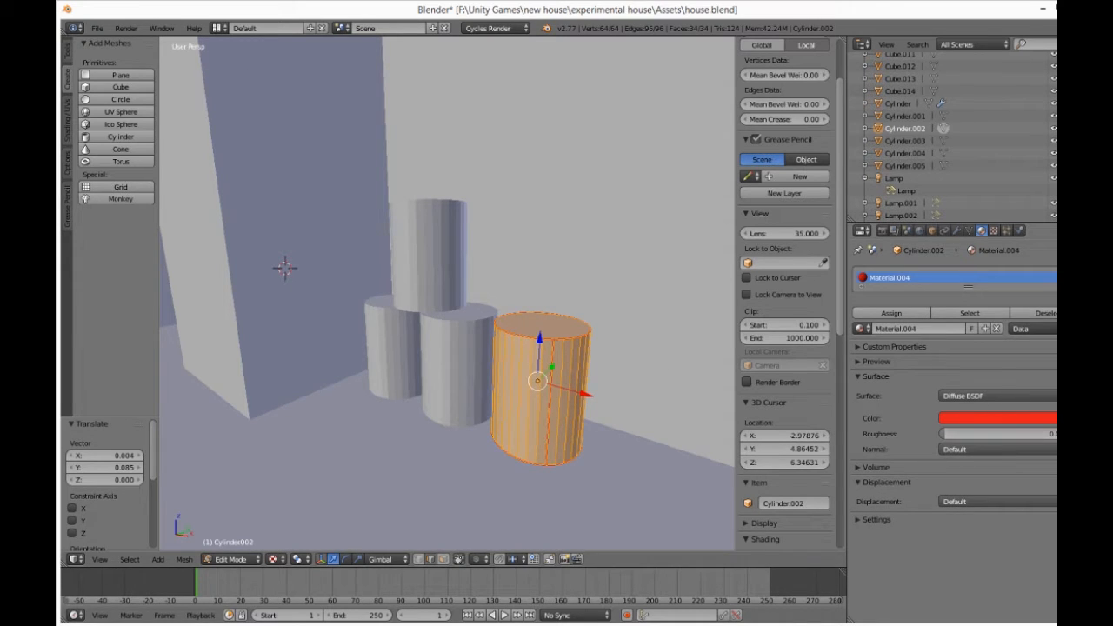
{"action": "left_click", "coordinate": [1080, 418]}
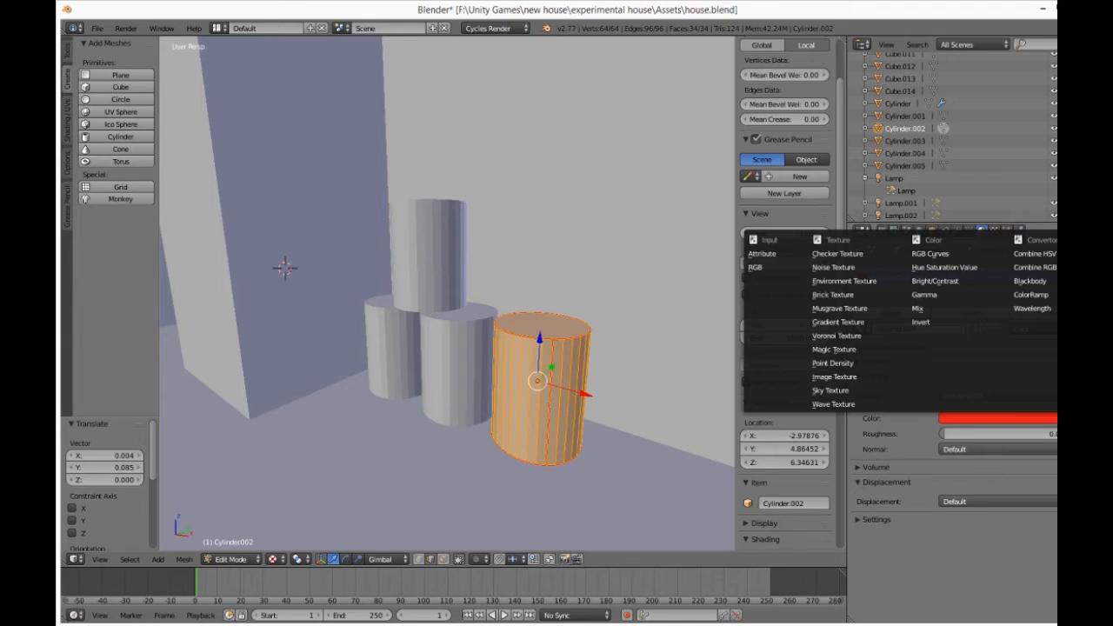
{"action": "left_click", "coordinate": [836, 377]}
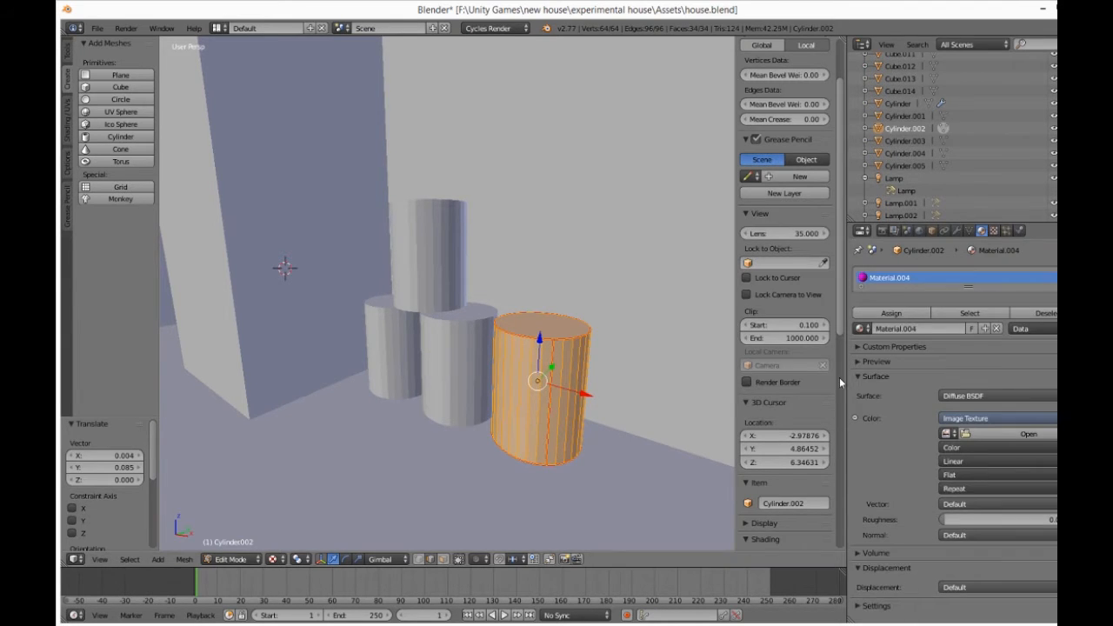
Step: Load barreluvtex.png from F:\3d stuff\Blender\test into the barrel material's Image Texture
{"action": "left_click", "coordinate": [1028, 434]}
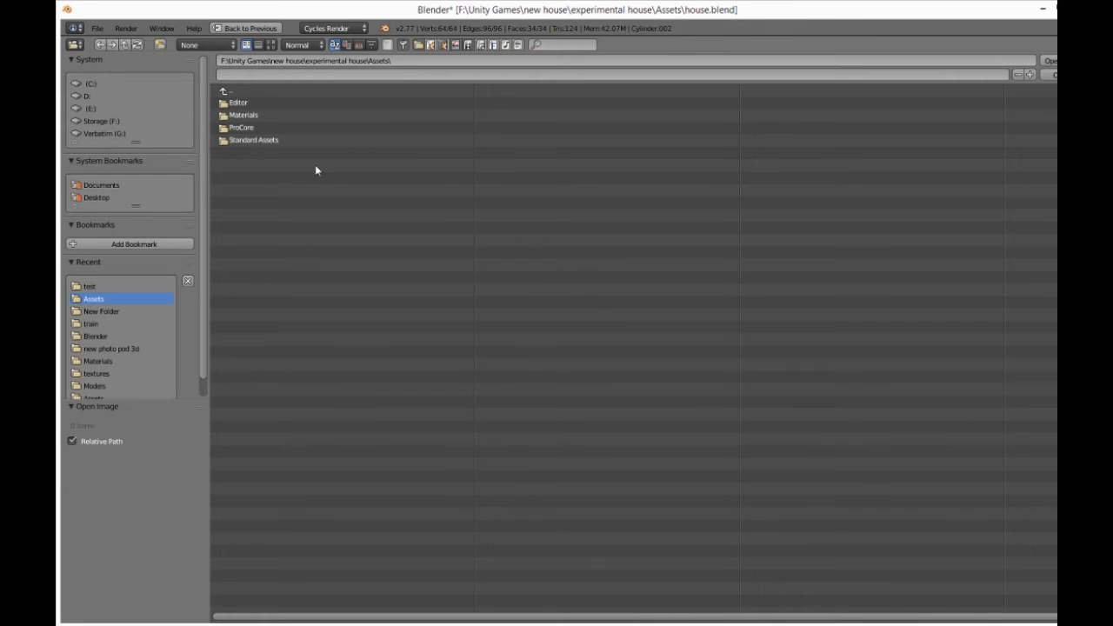
{"action": "left_click", "coordinate": [123, 45]}
{"action": "left_click", "coordinate": [122, 45]}
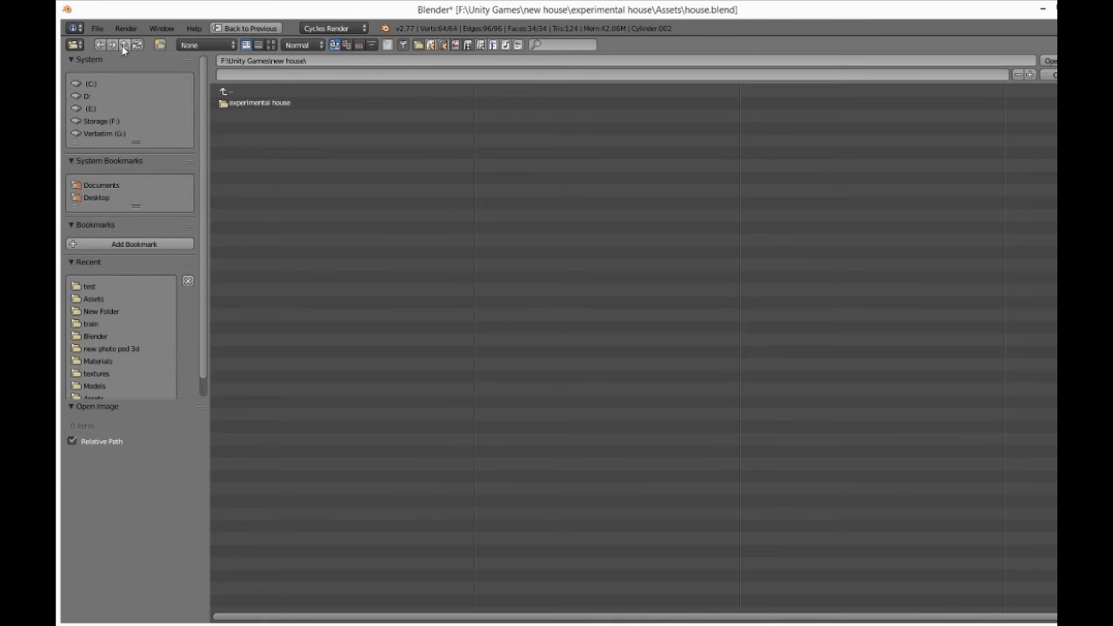
{"action": "left_click", "coordinate": [122, 45]}
{"action": "left_click", "coordinate": [122, 45]}
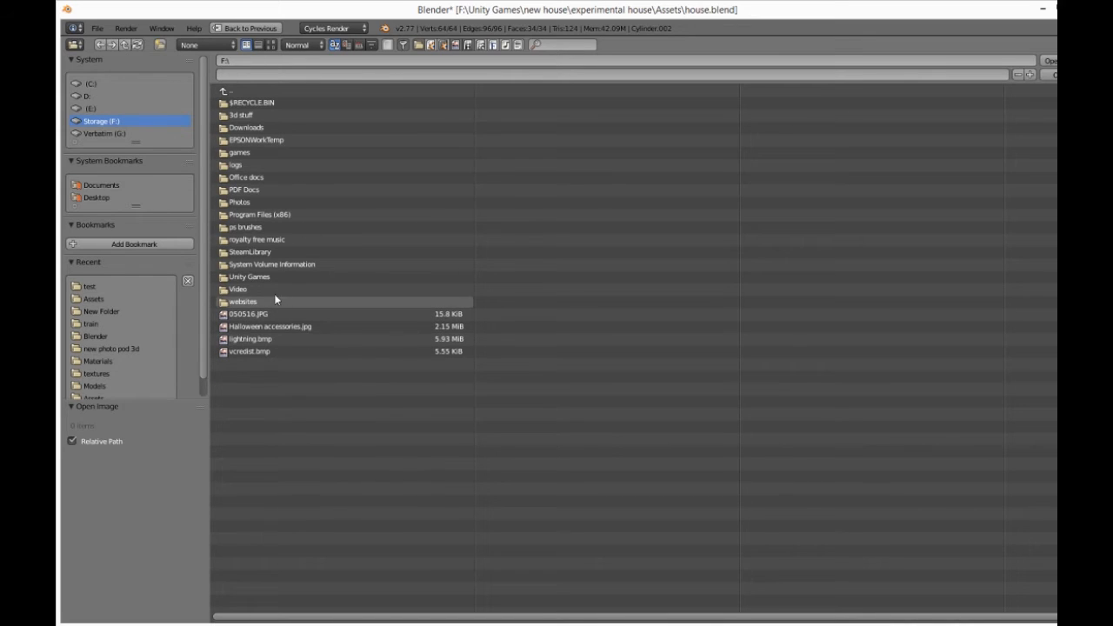
{"action": "left_click", "coordinate": [247, 115]}
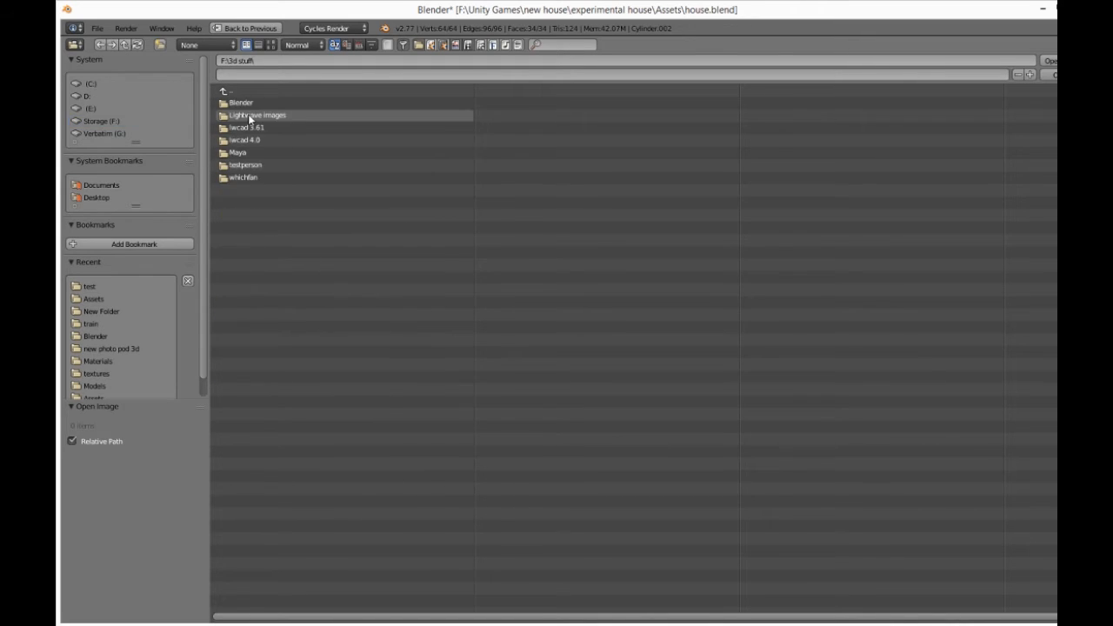
{"action": "left_click", "coordinate": [240, 104]}
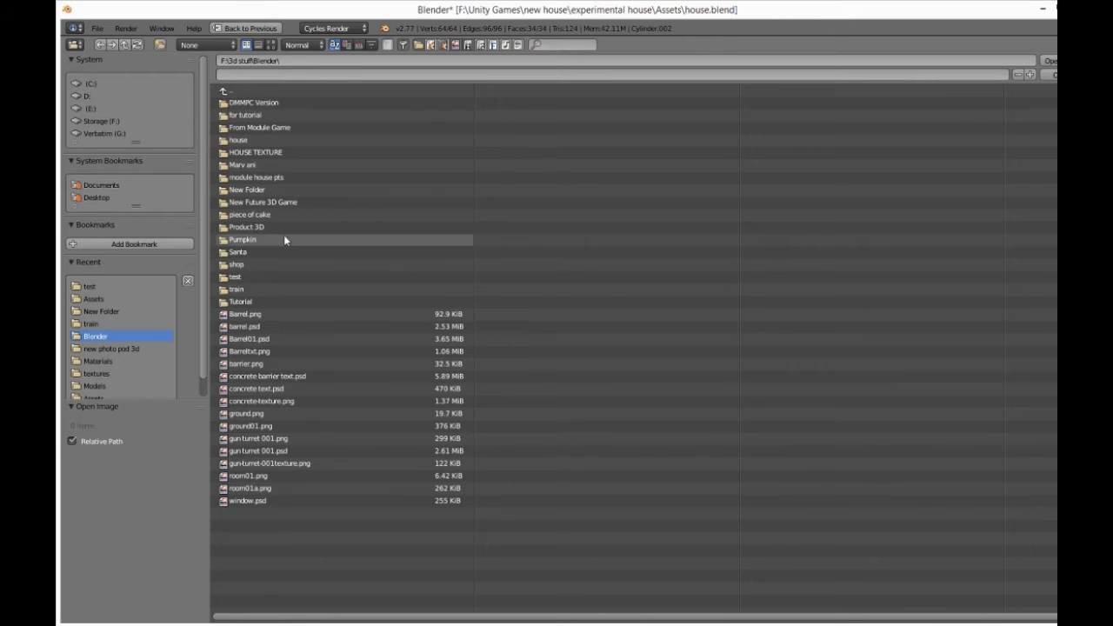
{"action": "left_click", "coordinate": [243, 275]}
{"action": "left_click", "coordinate": [267, 154]}
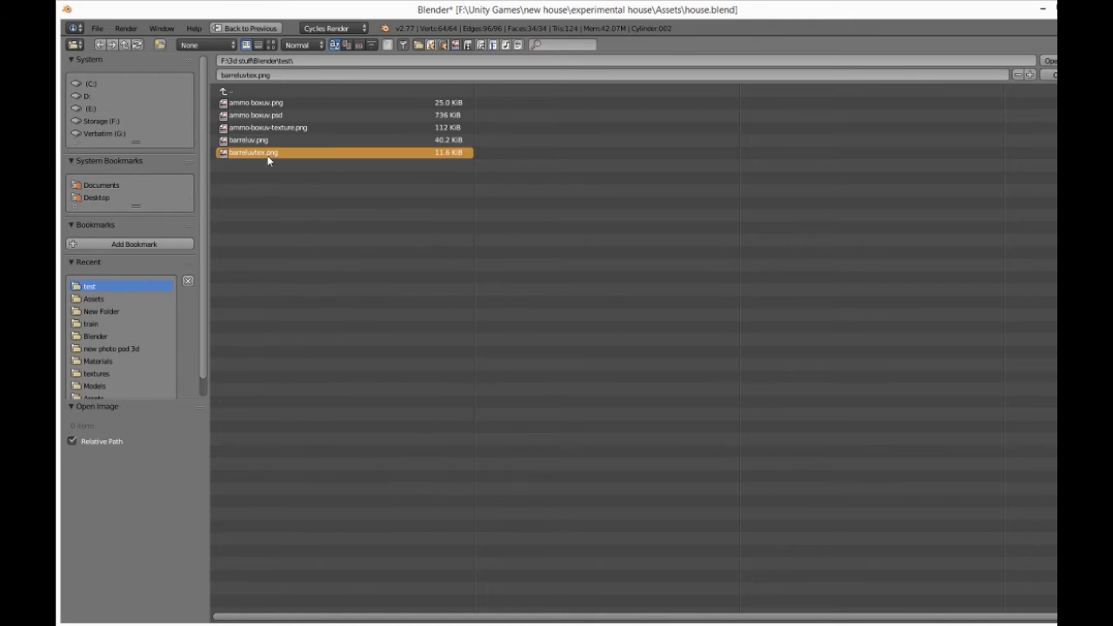
{"action": "left_click", "coordinate": [1048, 60]}
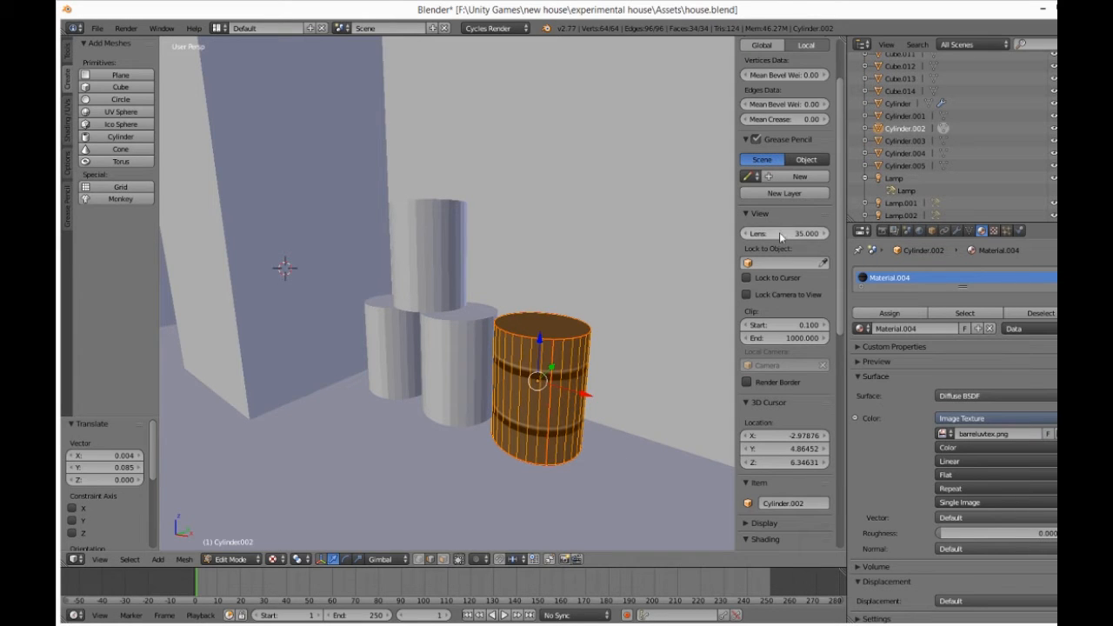
Step: Return the barrel to Object Mode and set its Z rotation to 180° to turn the lettering forward
{"action": "left_click", "coordinate": [242, 558]}
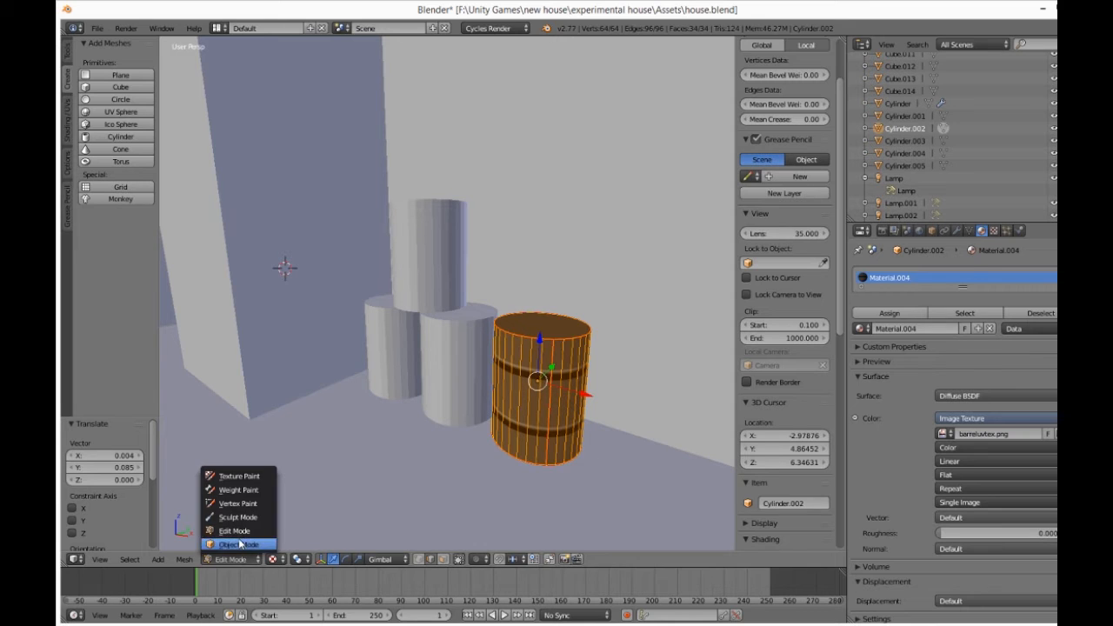
{"action": "left_click", "coordinate": [240, 543]}
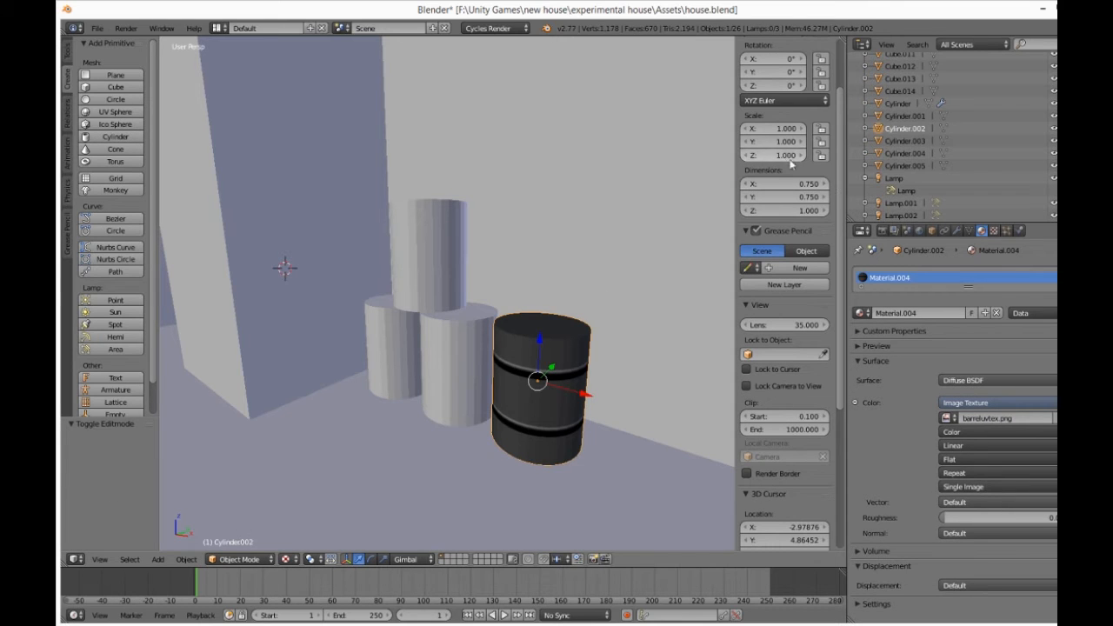
{"action": "left_click", "coordinate": [778, 86]}
{"action": "type", "text": "180"}
{"action": "key", "text": "Return"}
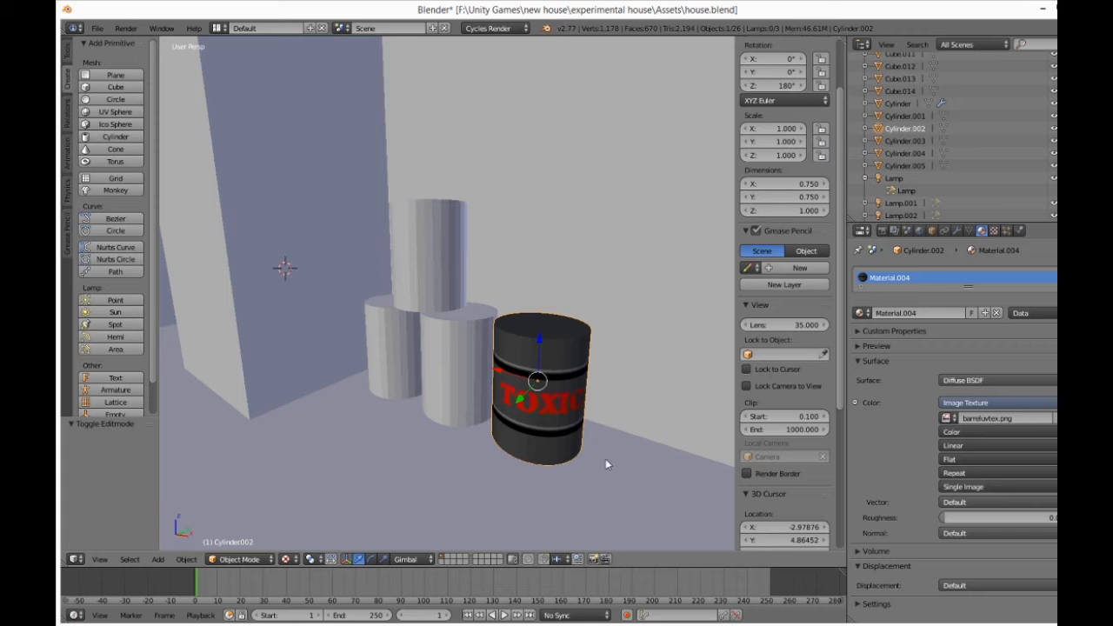
Step: Preview the textured barrel in the room with Rendered viewport shading
{"action": "mouse_move", "coordinate": [553, 476]}
{"action": "middle_mouse_down"}
{"action": "mouse_move", "coordinate": [567, 475]}
{"action": "mouse_move", "coordinate": [562, 467]}
{"action": "middle_mouse_up"}
{"action": "left_click", "coordinate": [290, 559]}
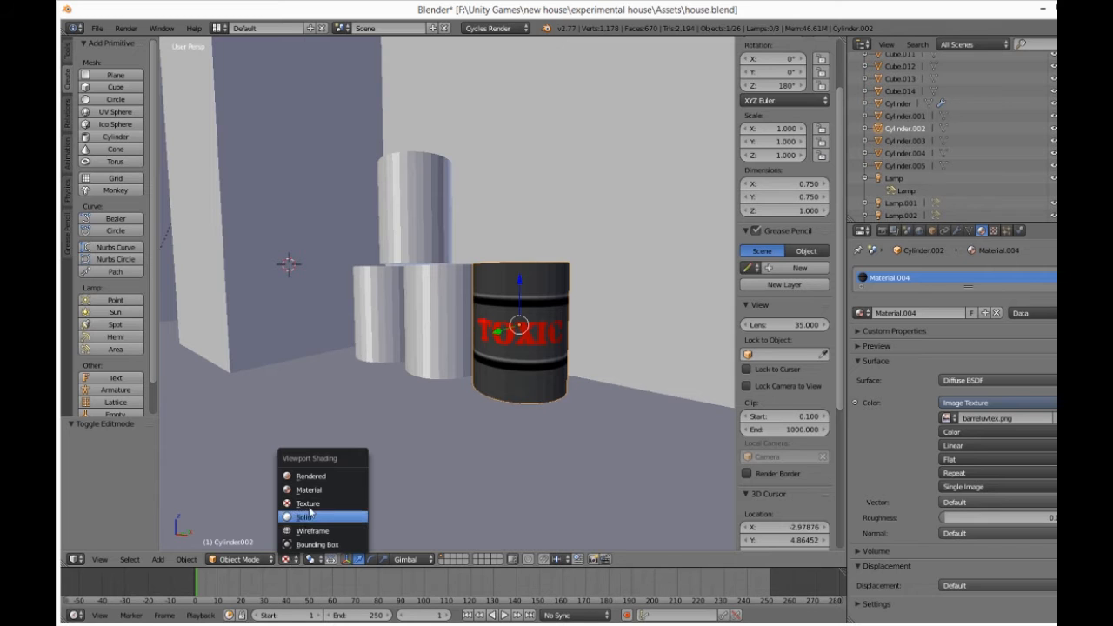
{"action": "left_click", "coordinate": [309, 476]}
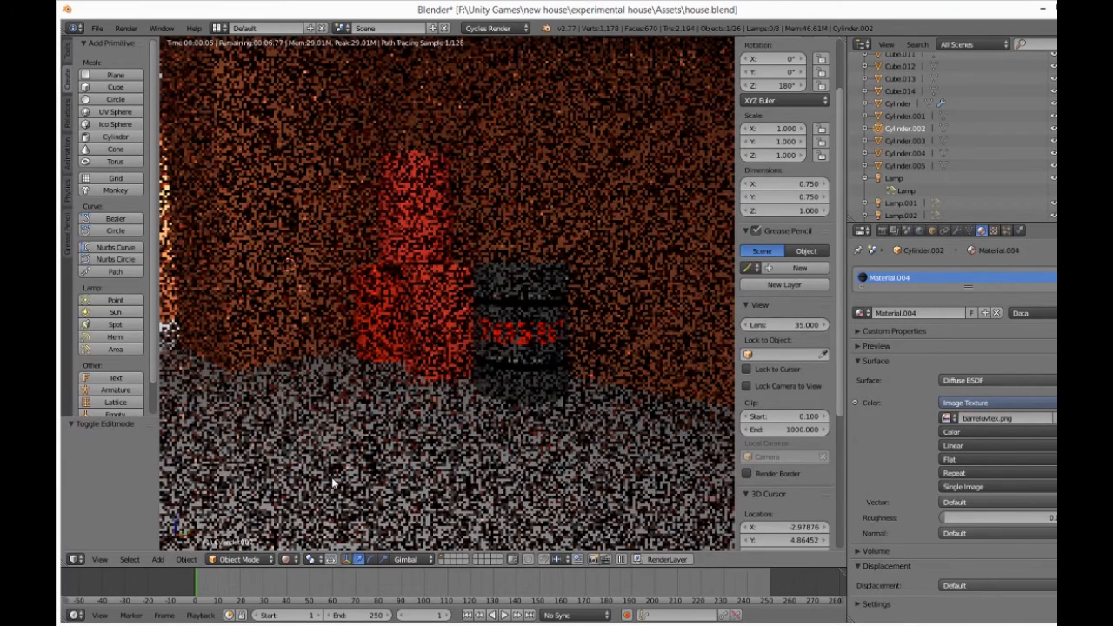